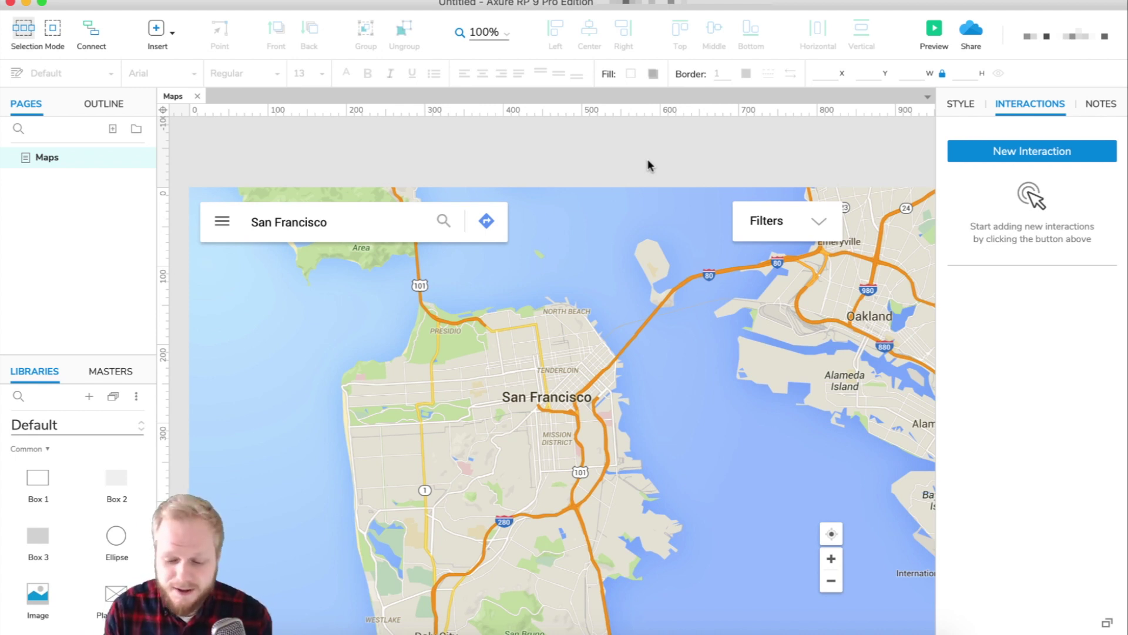
# Convert the San Francisco search bar group into a dynamic panel and name it ++Search
pyautogui.click(352, 231)
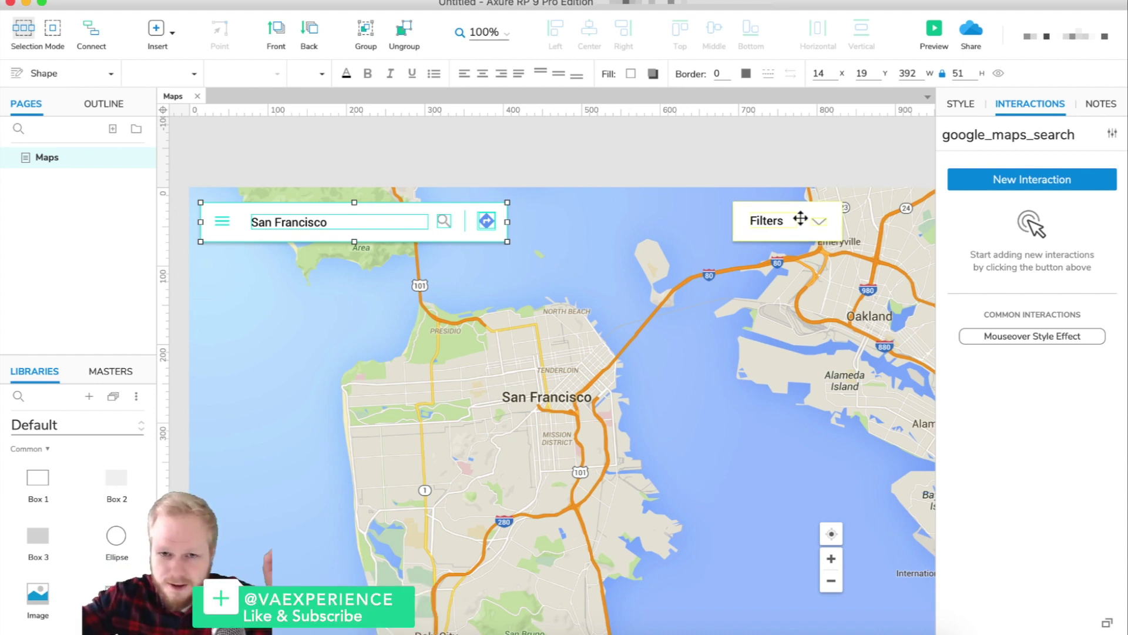
pyautogui.rightClick(364, 234)
pyautogui.click(437, 536)
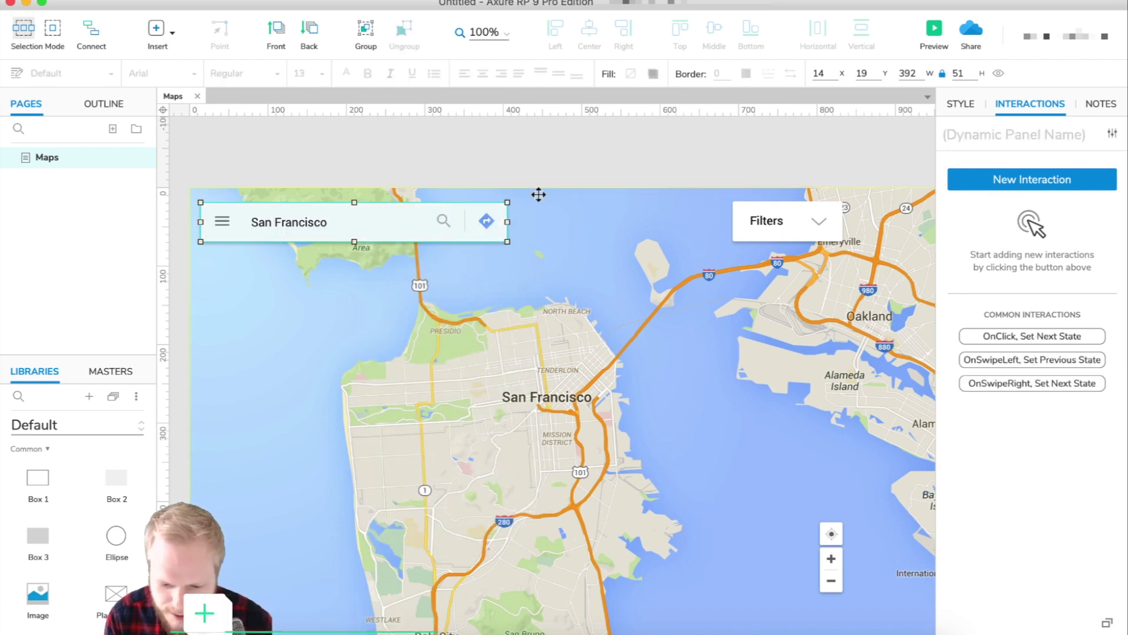
pyautogui.write('++Search')
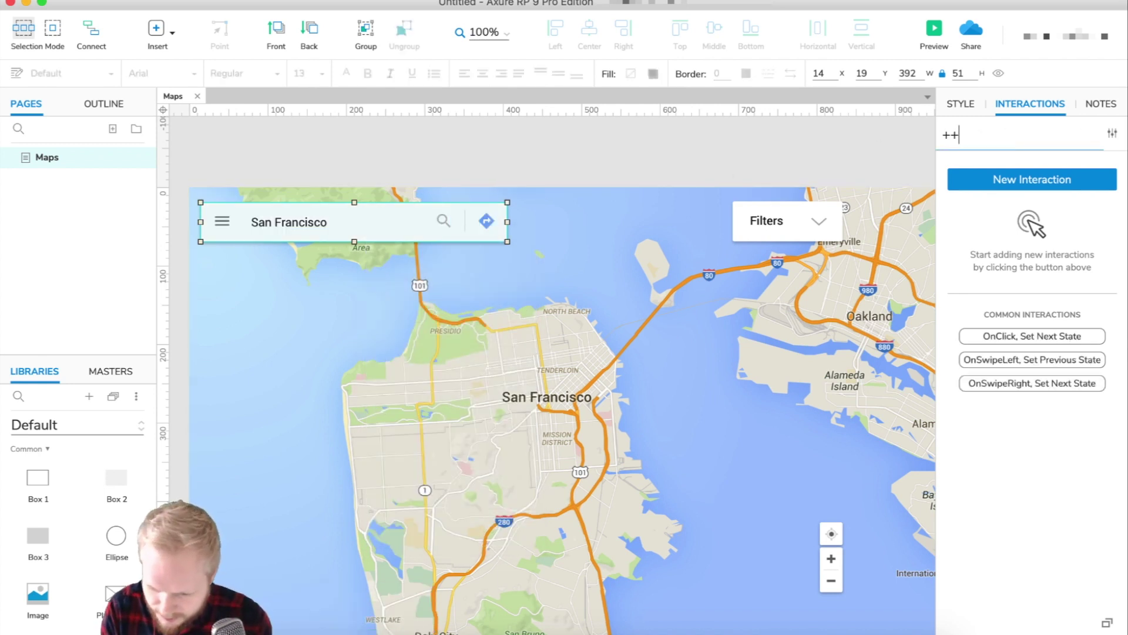
# Convert the Filters dropdown group into a dynamic panel and name it ++Filters
pyautogui.click(781, 222)
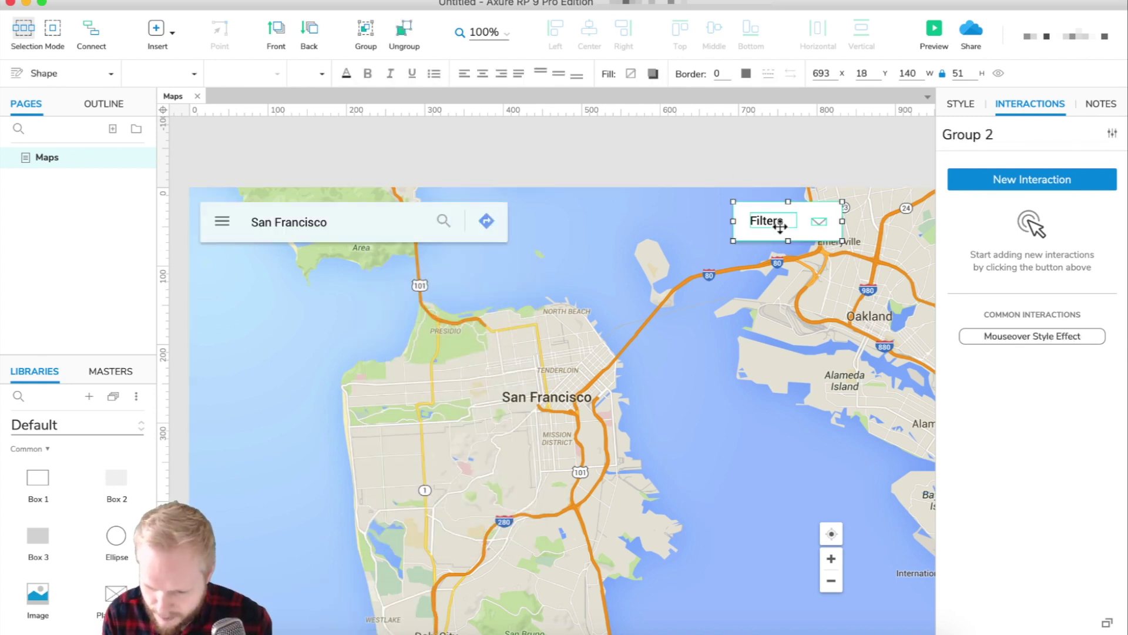
pyautogui.rightClick(781, 224)
pyautogui.click(833, 529)
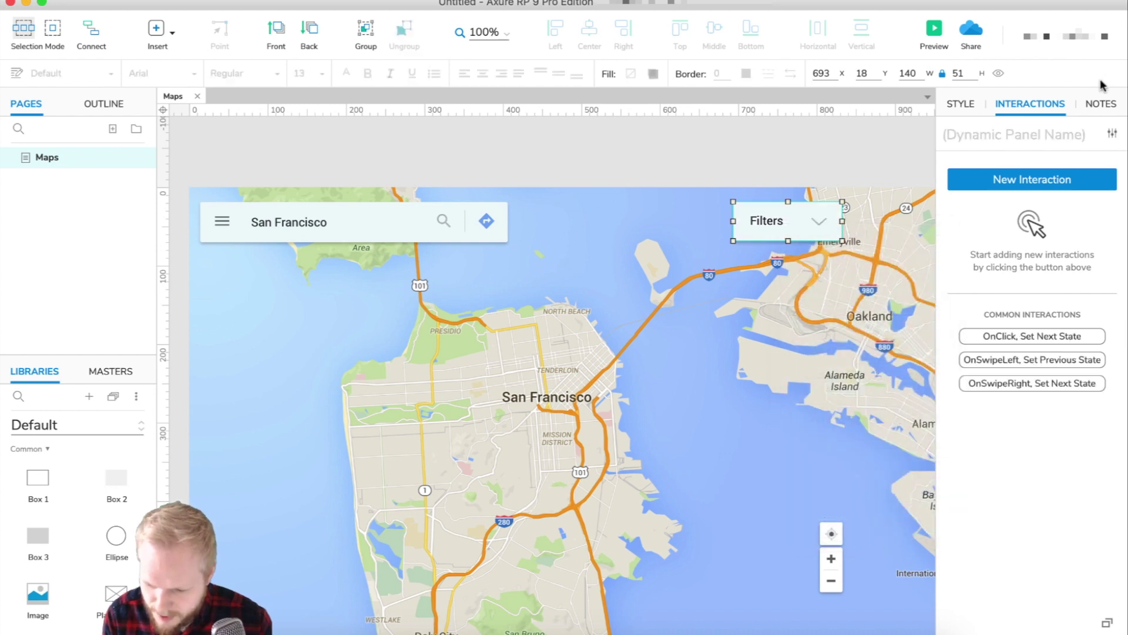
pyautogui.write('++Filters')
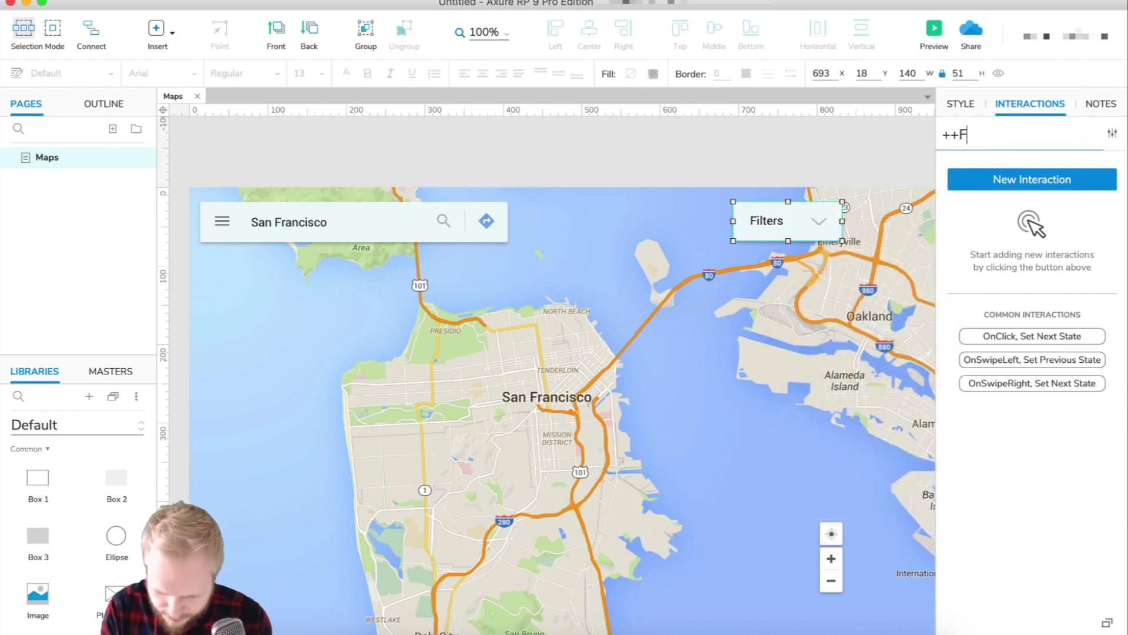
# Convert the locate and zoom buttons together into one dynamic panel and name it ++ZoomControls
pyautogui.click(835, 534)
pyautogui.keyDown('shift'); pyautogui.click(832, 533); pyautogui.keyUp('shift')
pyautogui.rightClick(832, 533)
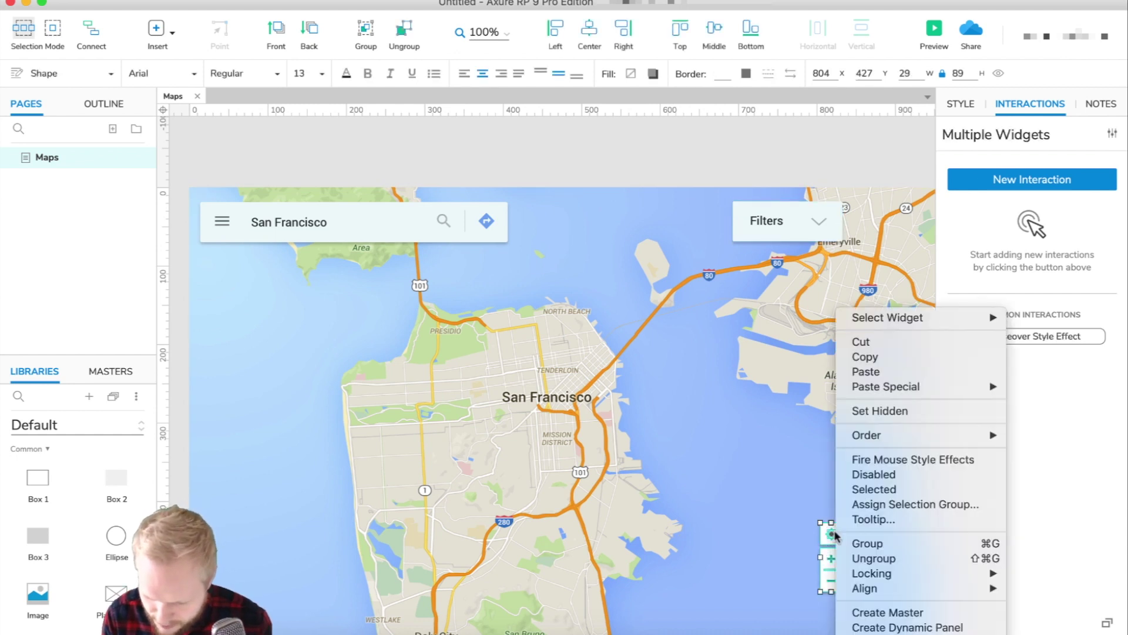
pyautogui.click(1014, 186)
pyautogui.click(1002, 135)
pyautogui.write('++Zoom')
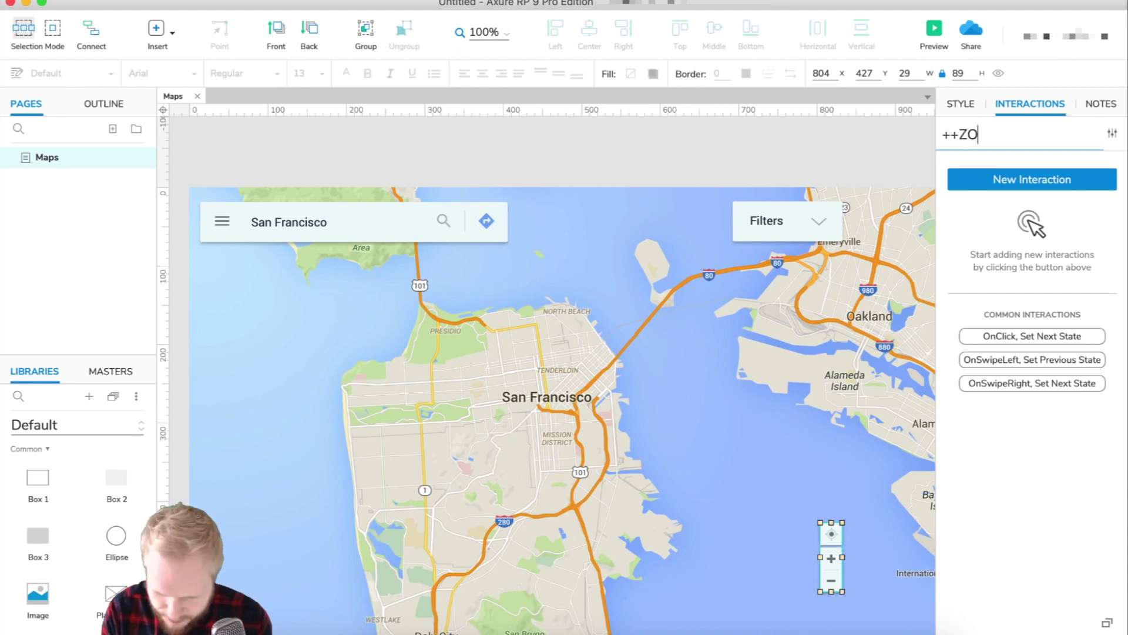
pyautogui.press('BackSpace')
pyautogui.press('BackSpace')
pyautogui.press('BackSpace')
pyautogui.write('oo')
pyautogui.press('BackSpace')
pyautogui.write('omControls')
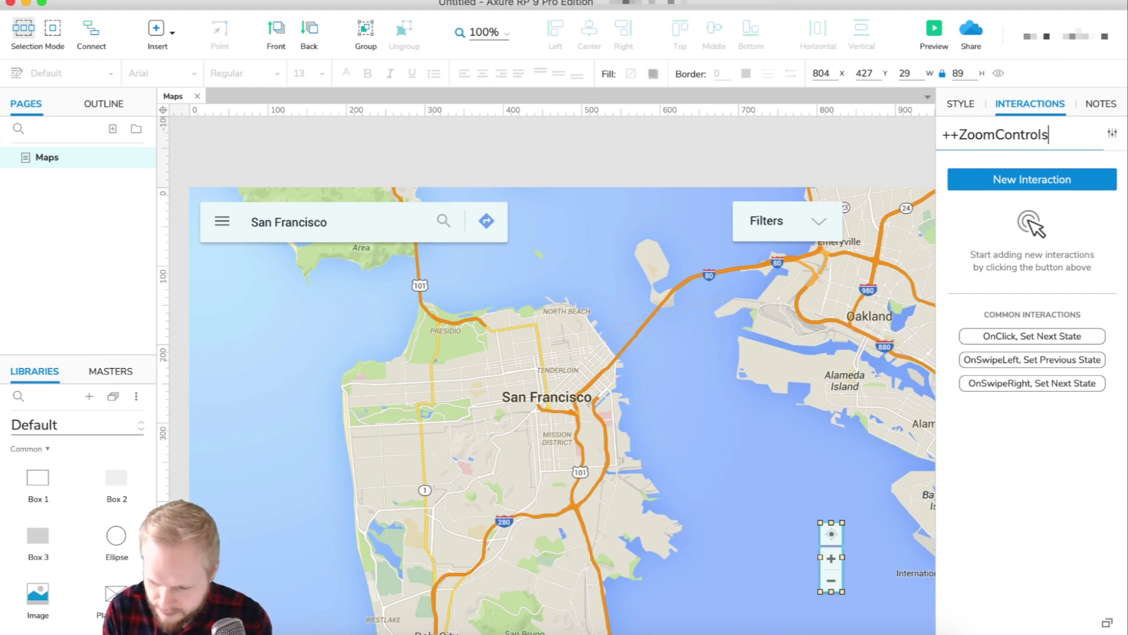
pyautogui.click(795, 139)
# Pin the ++Search panel to the browser window with left and top pins, kept in front
pyautogui.click(363, 221)
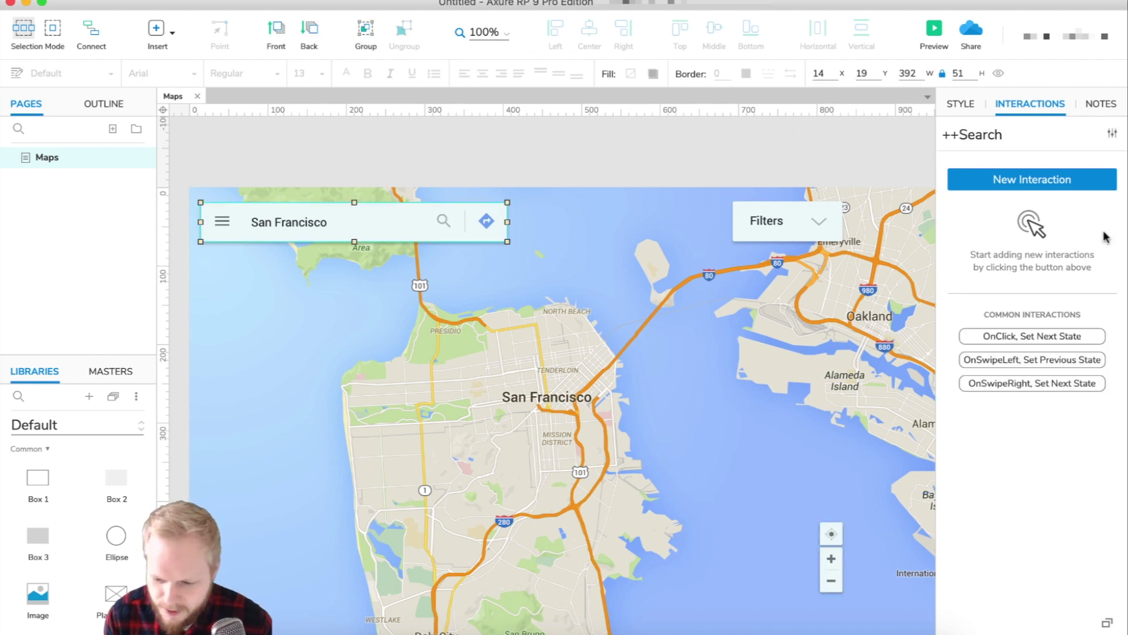
pyautogui.click(971, 108)
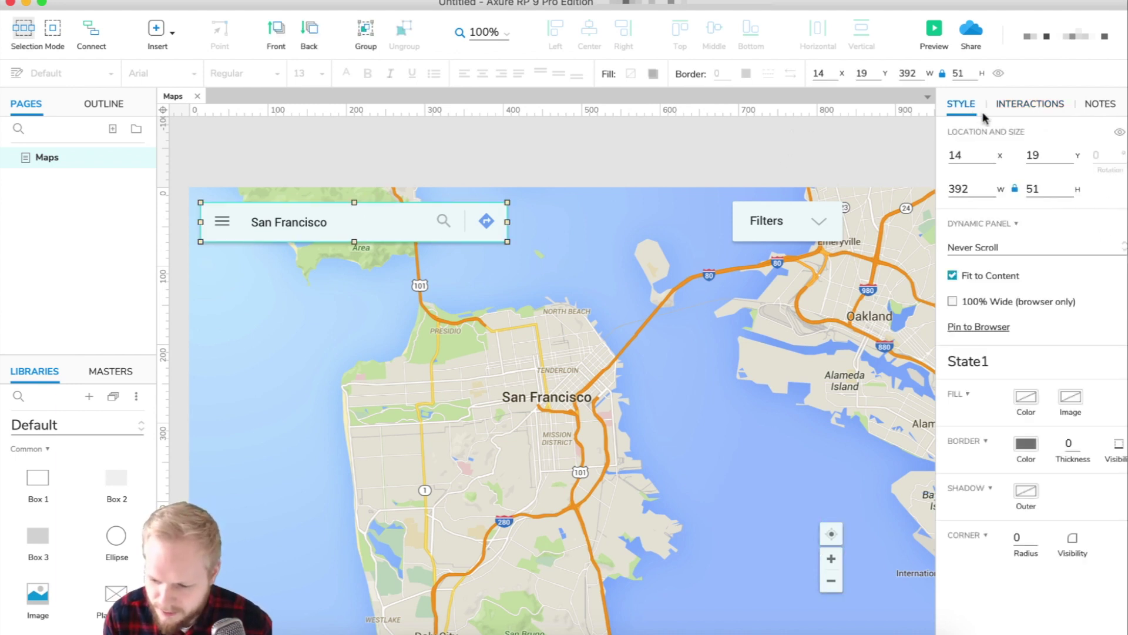
pyautogui.click(981, 327)
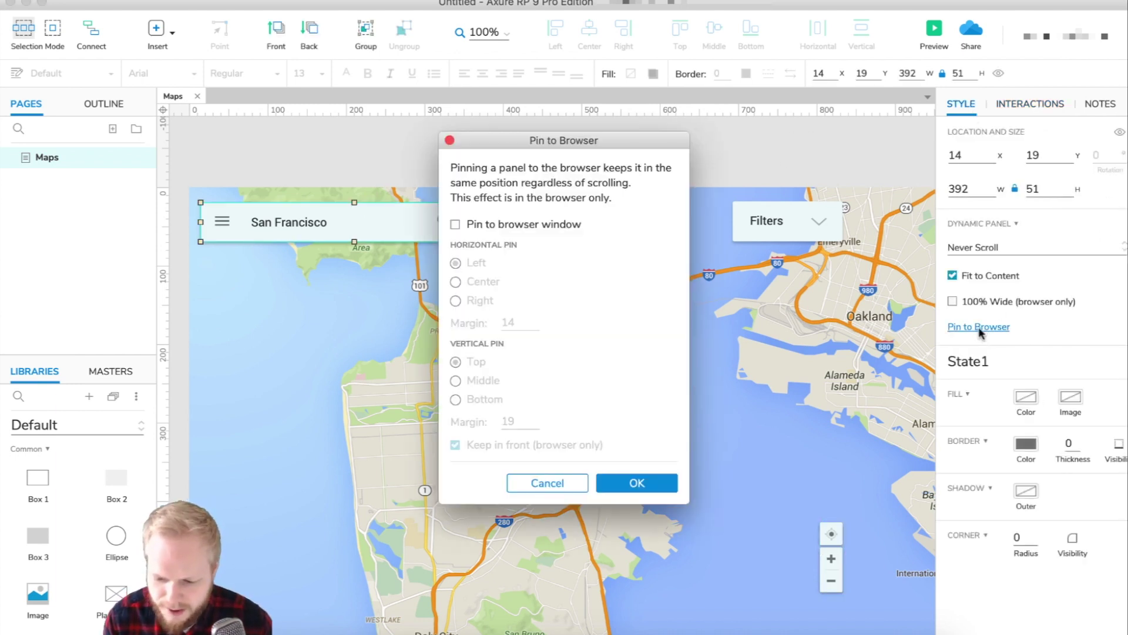
pyautogui.click(455, 224)
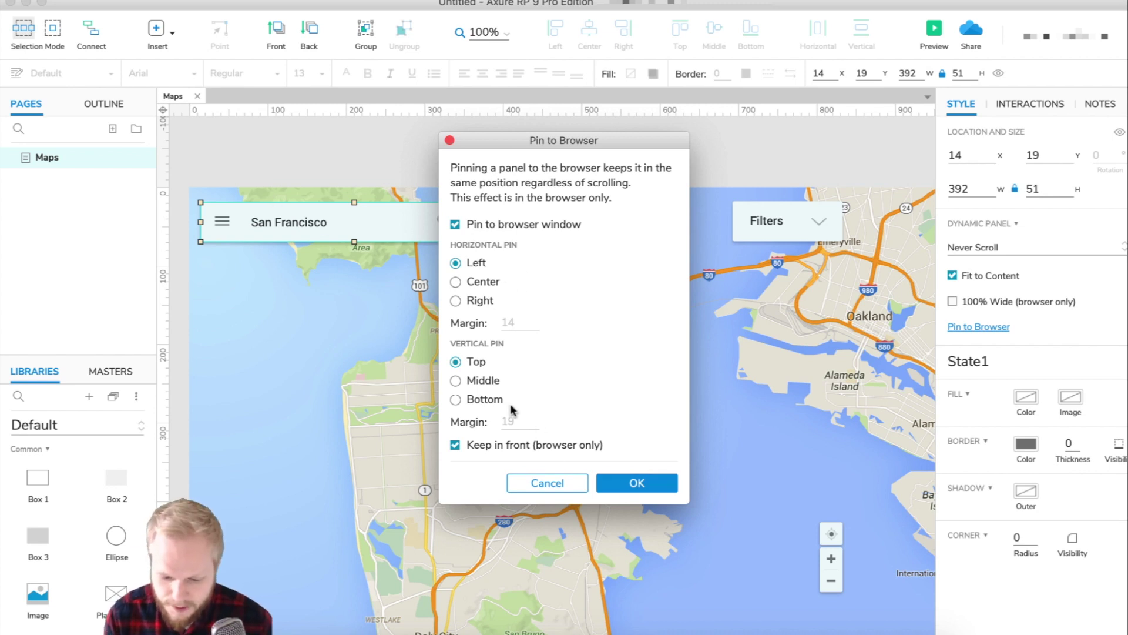
pyautogui.click(642, 486)
# Pin the ++Filters panel to the browser window with right and top pins, kept in front
pyautogui.click(783, 217)
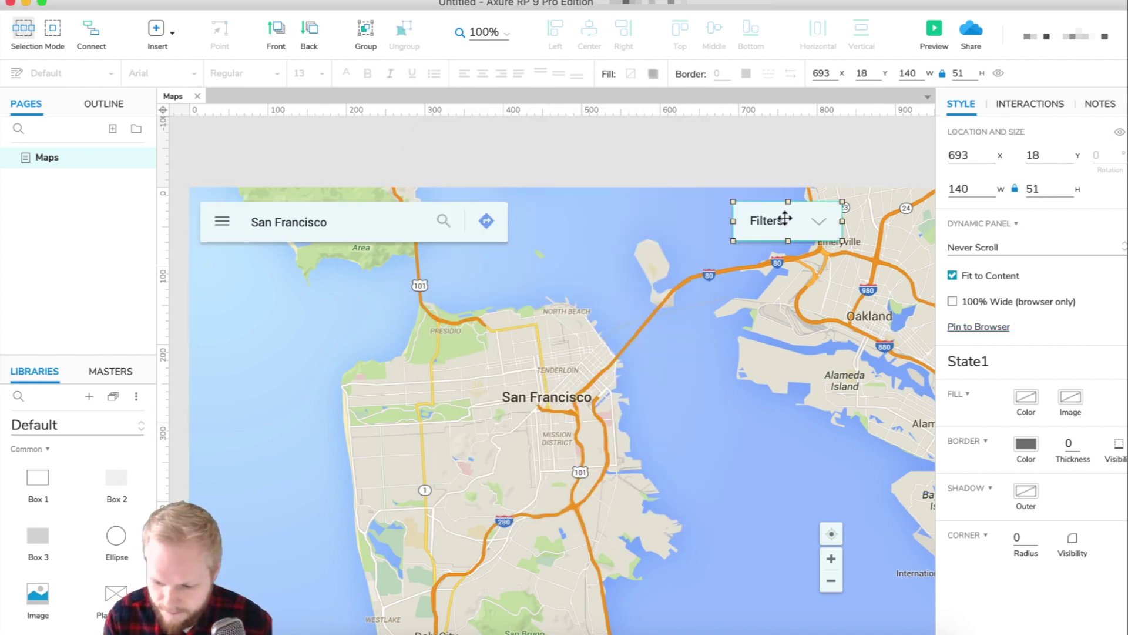
pyautogui.click(980, 328)
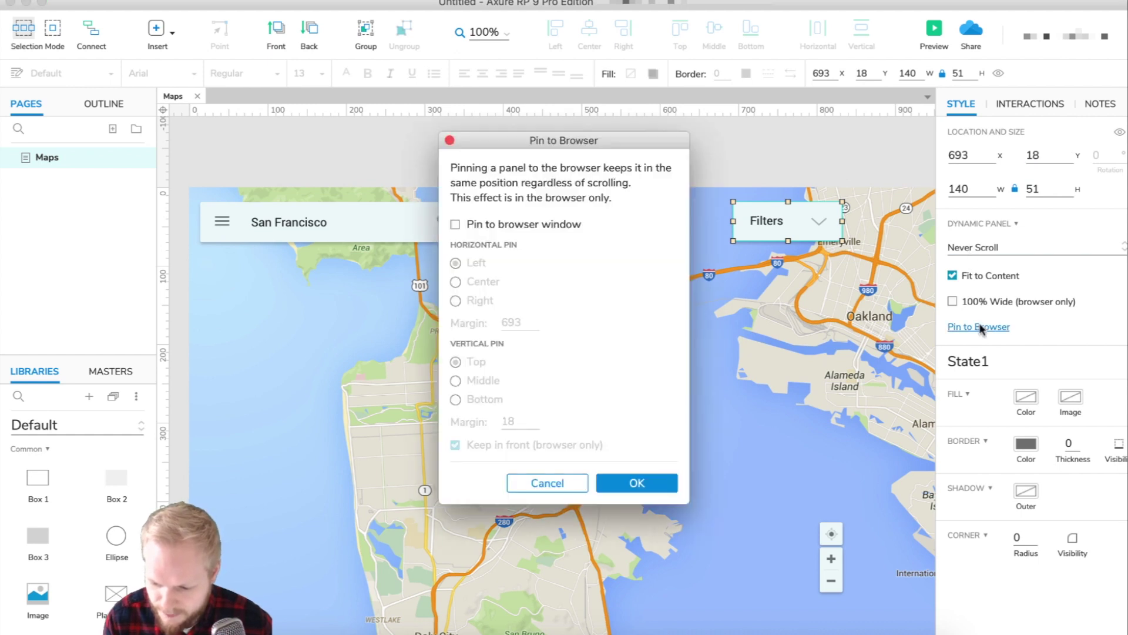
pyautogui.click(456, 224)
pyautogui.press('Return')
# Pin the ++ZoomControls panel to the browser window with right and bottom pins
pyautogui.click(831, 558)
pyautogui.click(979, 327)
pyautogui.click(456, 224)
pyautogui.click(456, 300)
pyautogui.click(455, 399)
pyautogui.press('Return')
# Preview the Maps page in the browser to check the pinned panels, and close the preview
pyautogui.press('super+period')
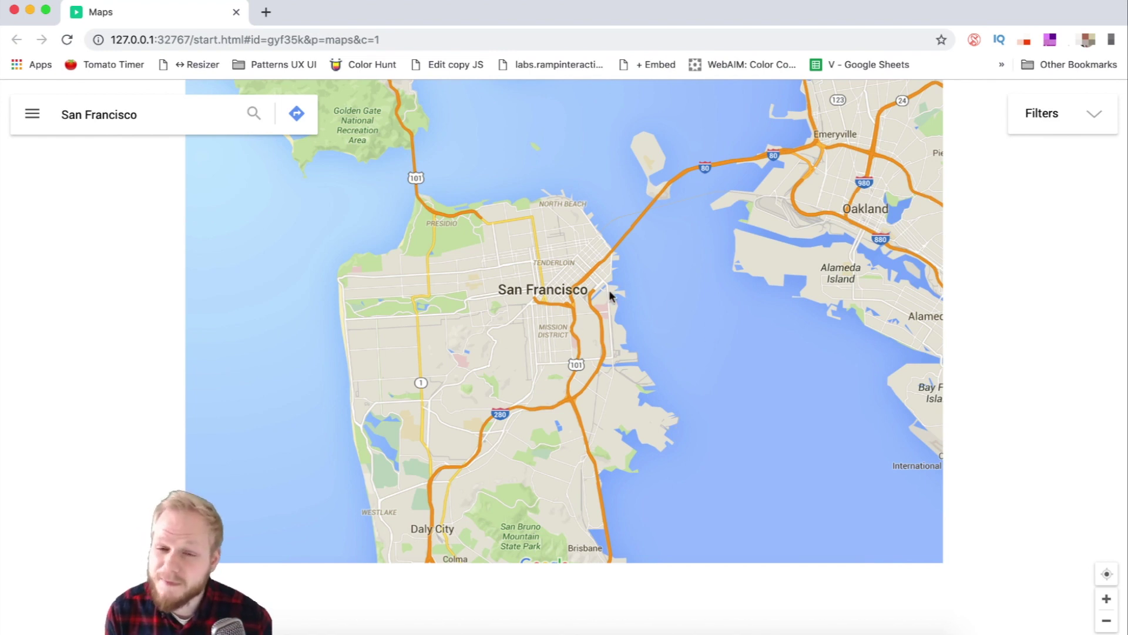
pyautogui.click(236, 12)
# Enlarge the map image from its lower-right corner to about 1784 by 1019, keeping its origin at 0, 0
pyautogui.click(561, 318)
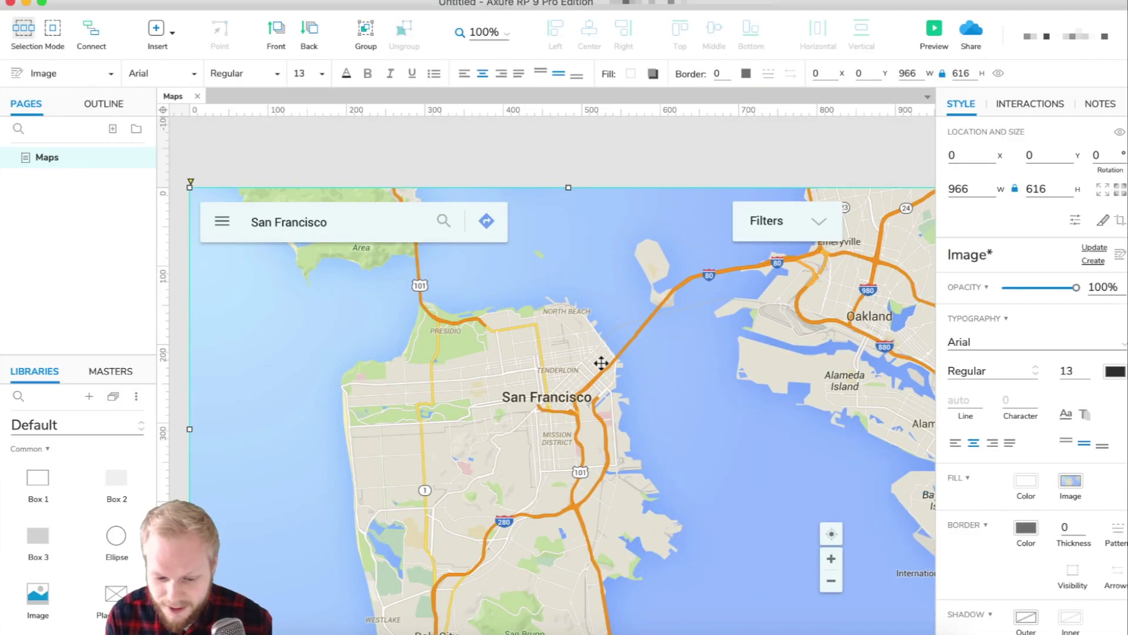
pyautogui.scroll(-3, 600, 363)
pyautogui.hscroll(4, 600, 363)
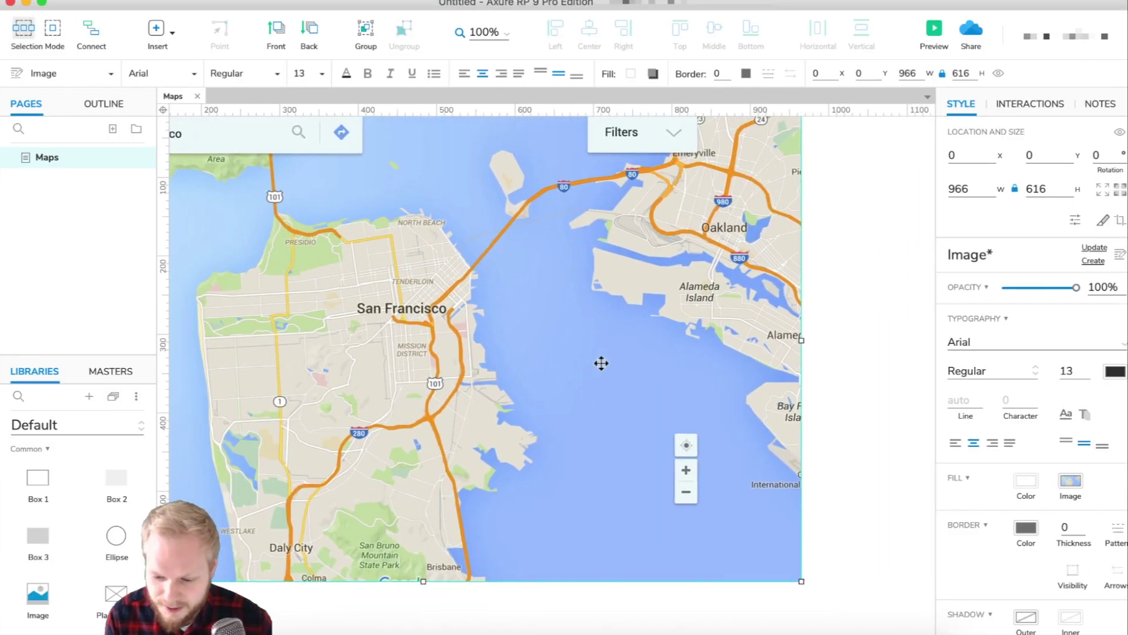
pyautogui.scroll(2, 601, 363)
pyautogui.hscroll(-5, 601, 363)
pyautogui.scroll(1, 601, 363)
pyautogui.hscroll(-3, 601, 363)
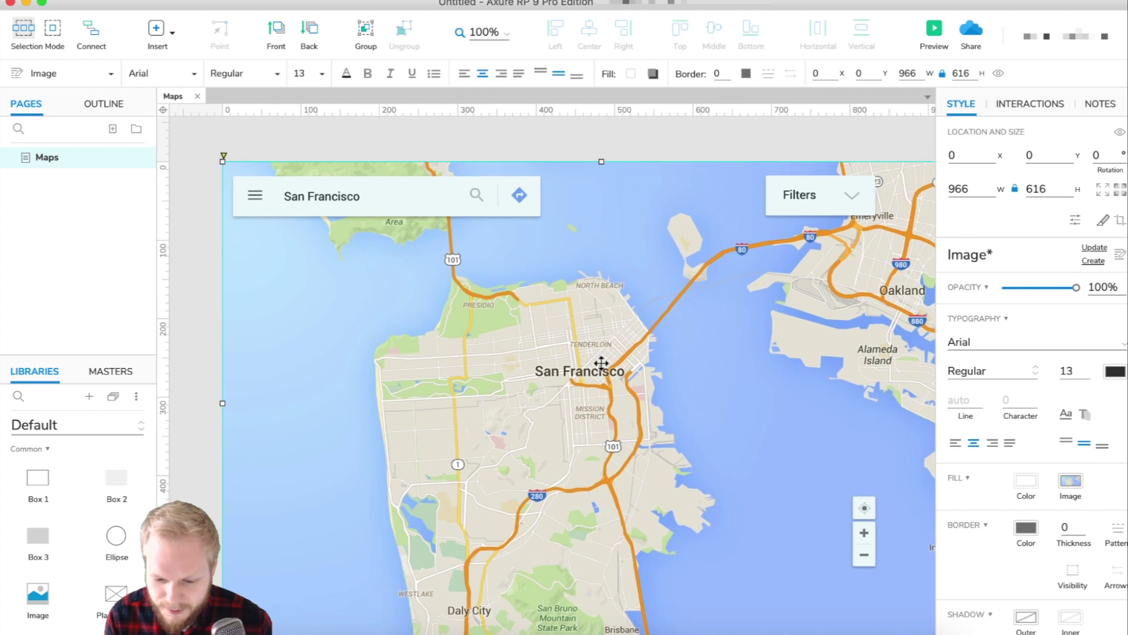
pyautogui.scroll(-2, 602, 364)
pyautogui.hscroll(2, 601, 363)
pyautogui.scroll(2, 601, 363)
pyautogui.hscroll(-3, 601, 364)
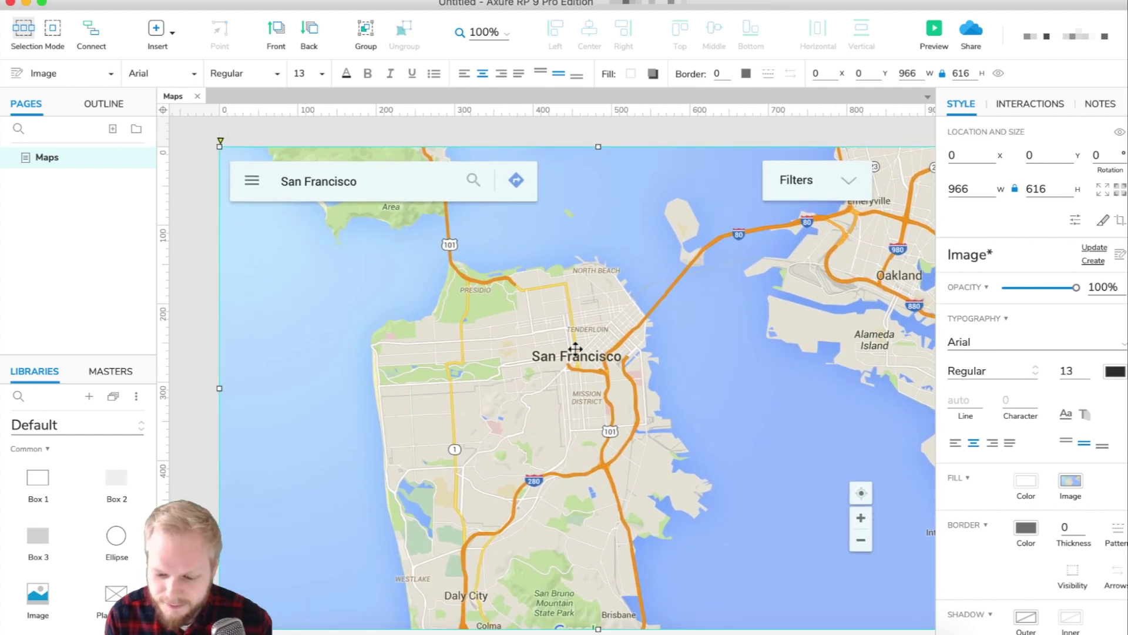
pyautogui.scroll(-4, 615, 358)
pyautogui.hscroll(3, 615, 358)
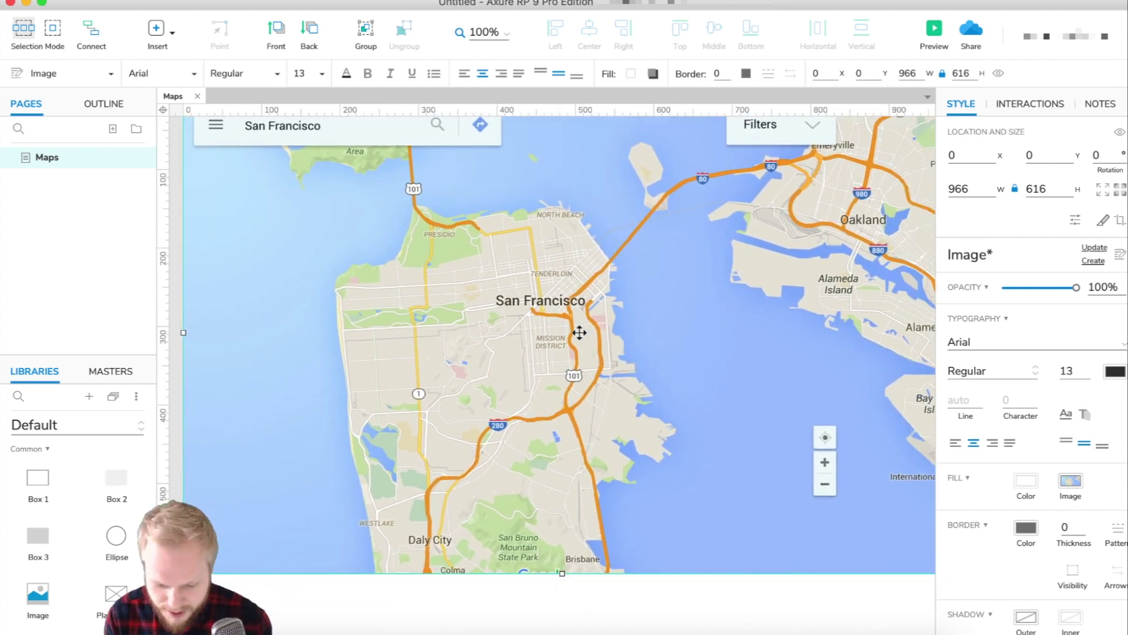
pyautogui.scroll(-1, 579, 333)
pyautogui.scroll(-5, 579, 333)
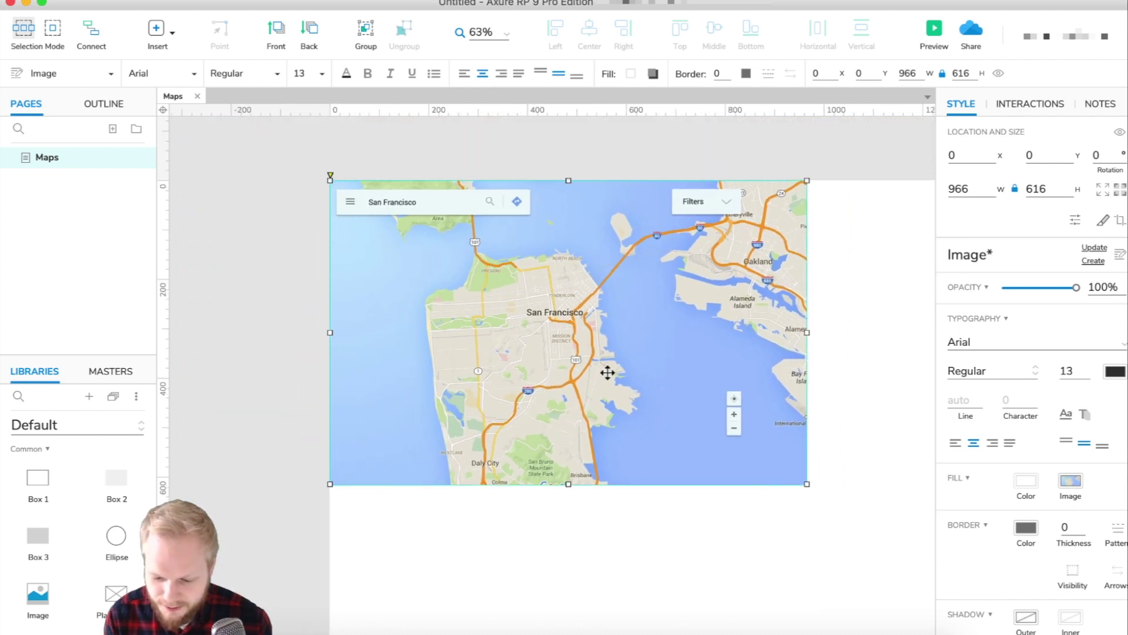
pyautogui.moveTo(699, 420); pyautogui.dragTo(910, 619)
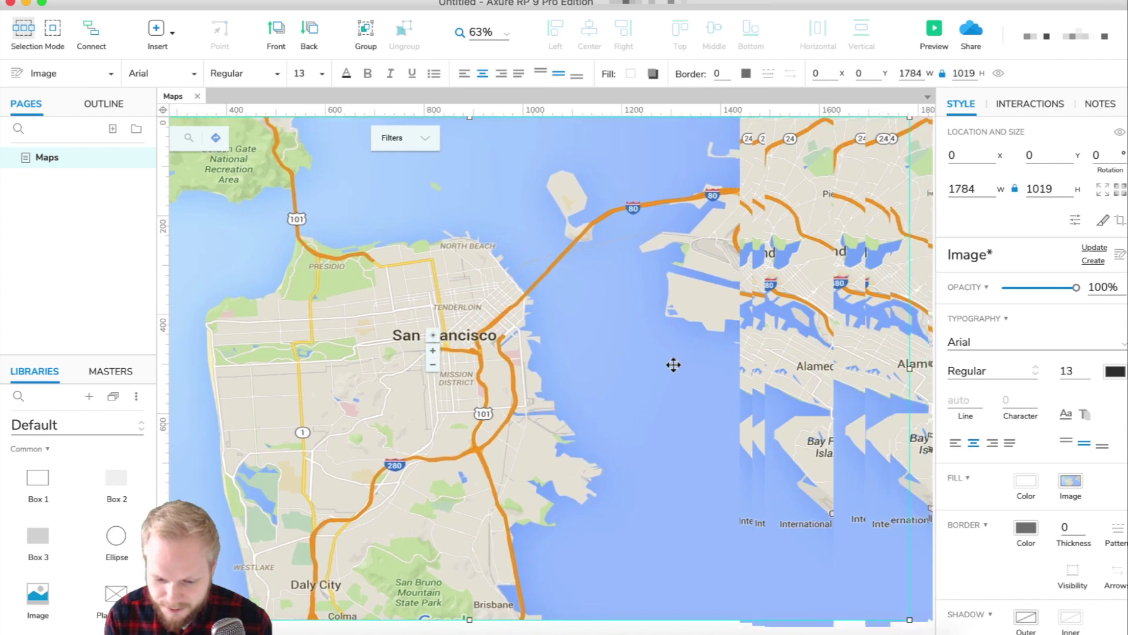
pyautogui.hscroll(-10, 673, 365)
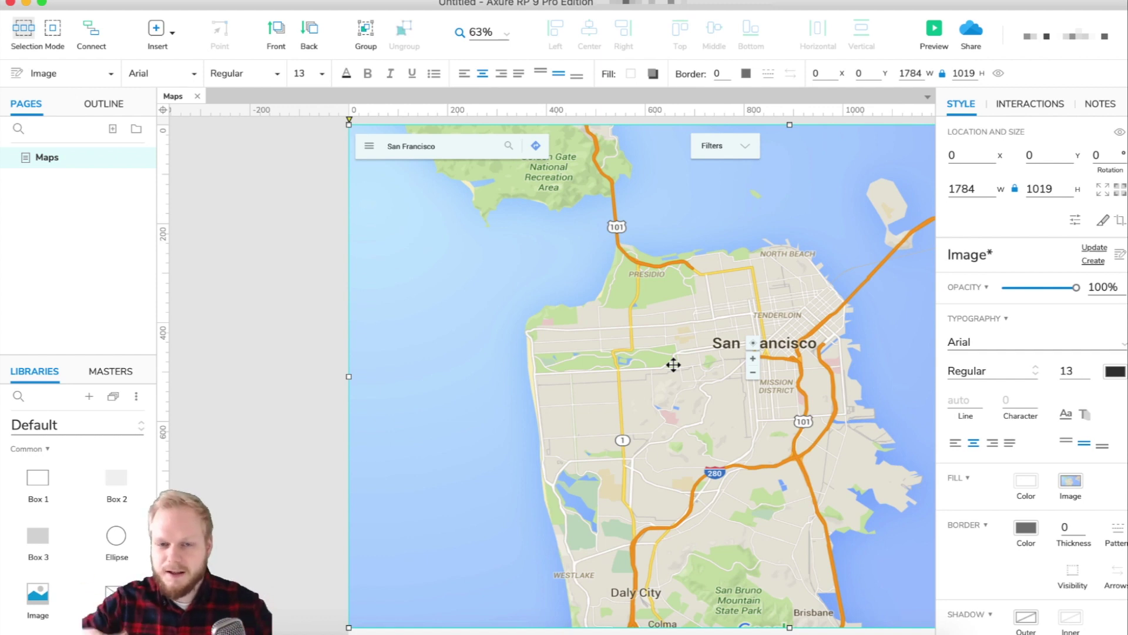
pyautogui.click(270, 272)
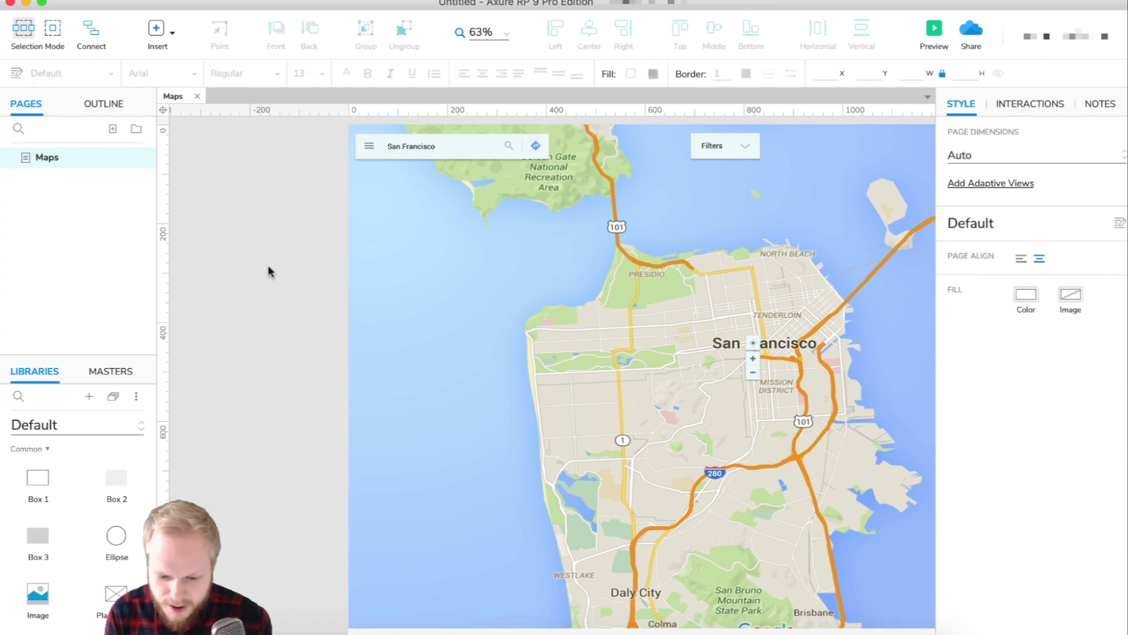
# Stretch the map image downward to a height of about 1146 and deselect it
pyautogui.scroll(-3, 272, 283)
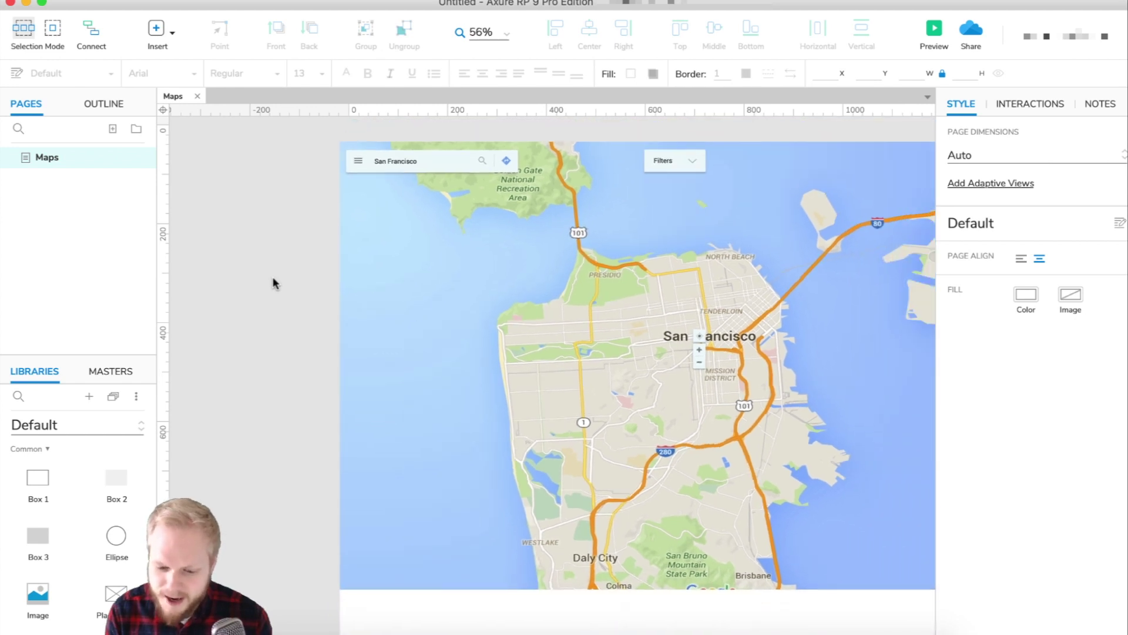
pyautogui.scroll(-1, 272, 283)
pyautogui.hscroll(5, 272, 282)
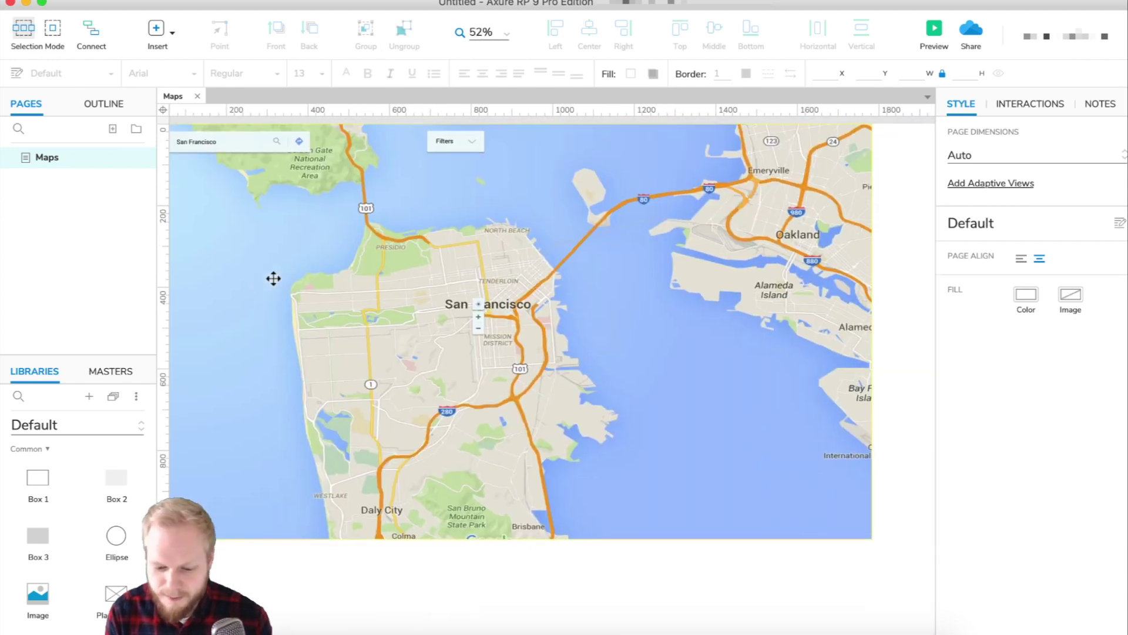
pyautogui.scroll(2, 273, 279)
pyautogui.hscroll(-3, 272, 277)
pyautogui.scroll(-2, 272, 277)
pyautogui.click(479, 441)
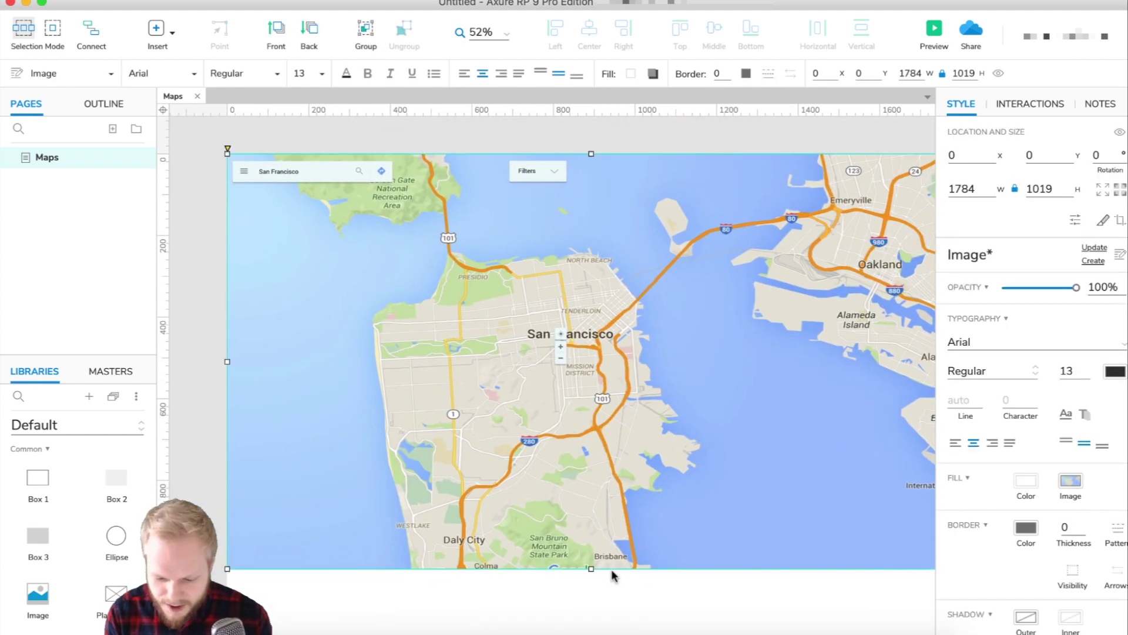
pyautogui.moveTo(592, 568); pyautogui.dragTo(591, 620)
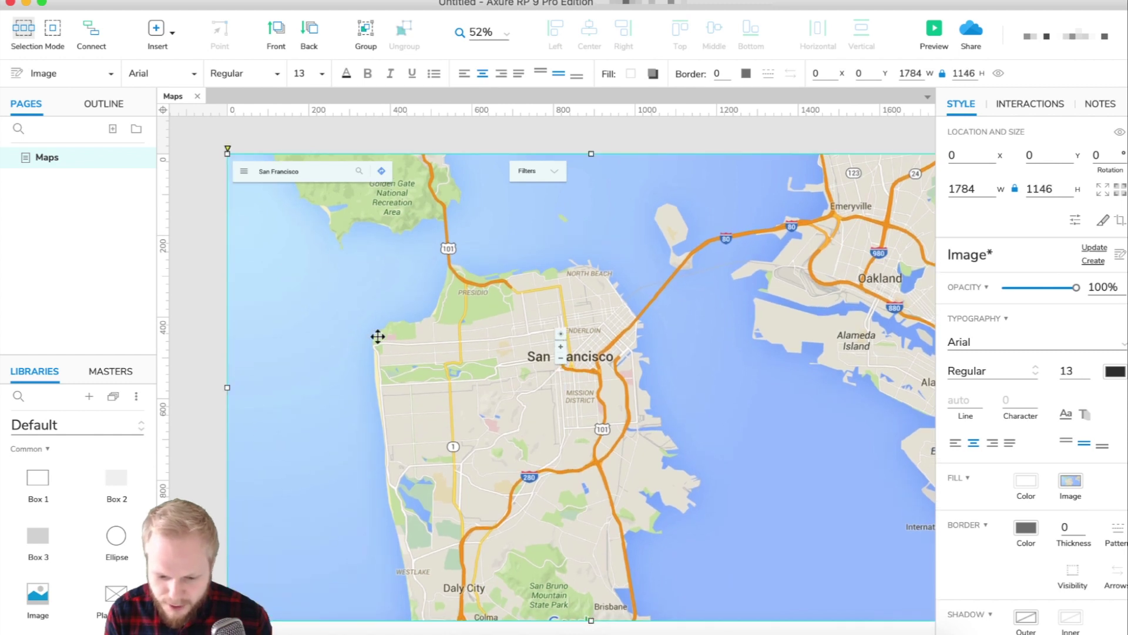
pyautogui.click(206, 159)
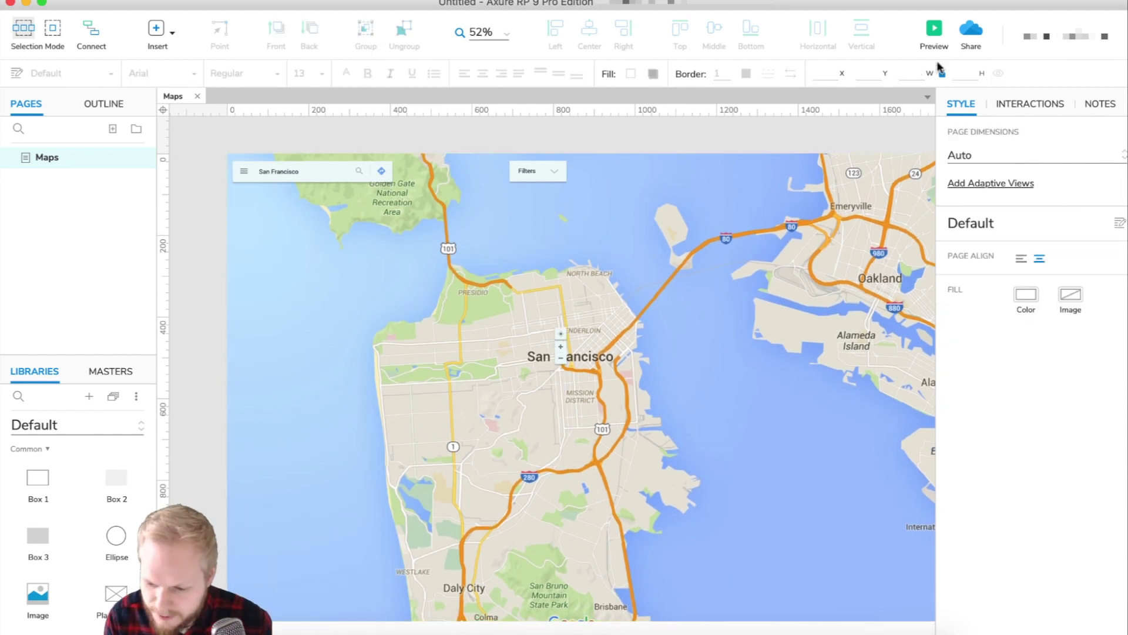
# Preview the enlarged map in the browser with the preview's header bar collapsed
pyautogui.click(936, 31)
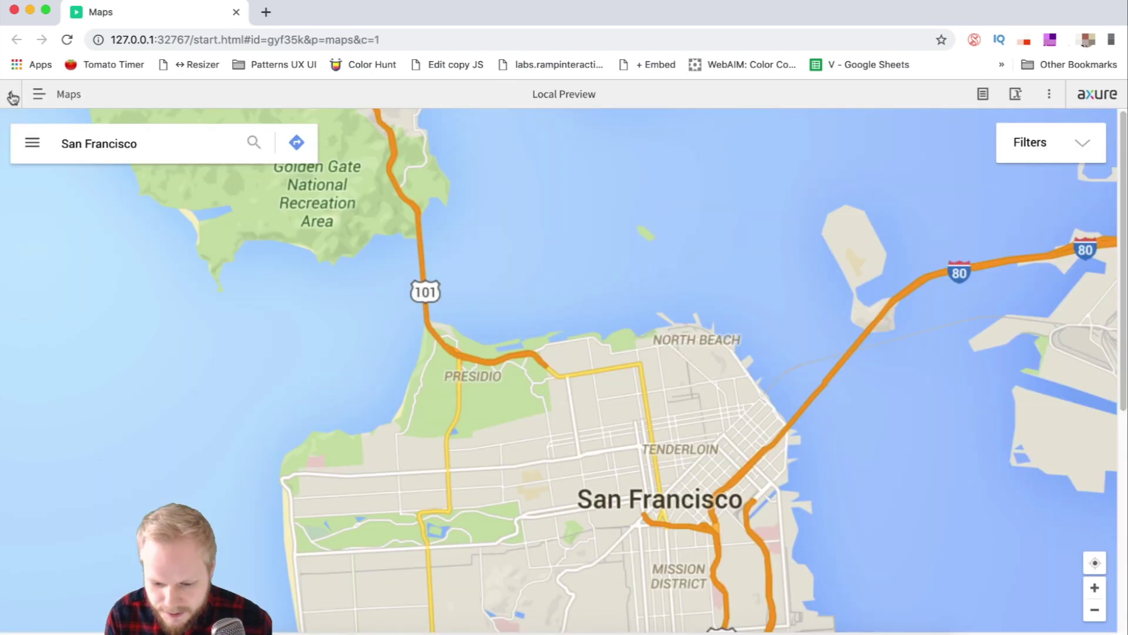
pyautogui.click(12, 97)
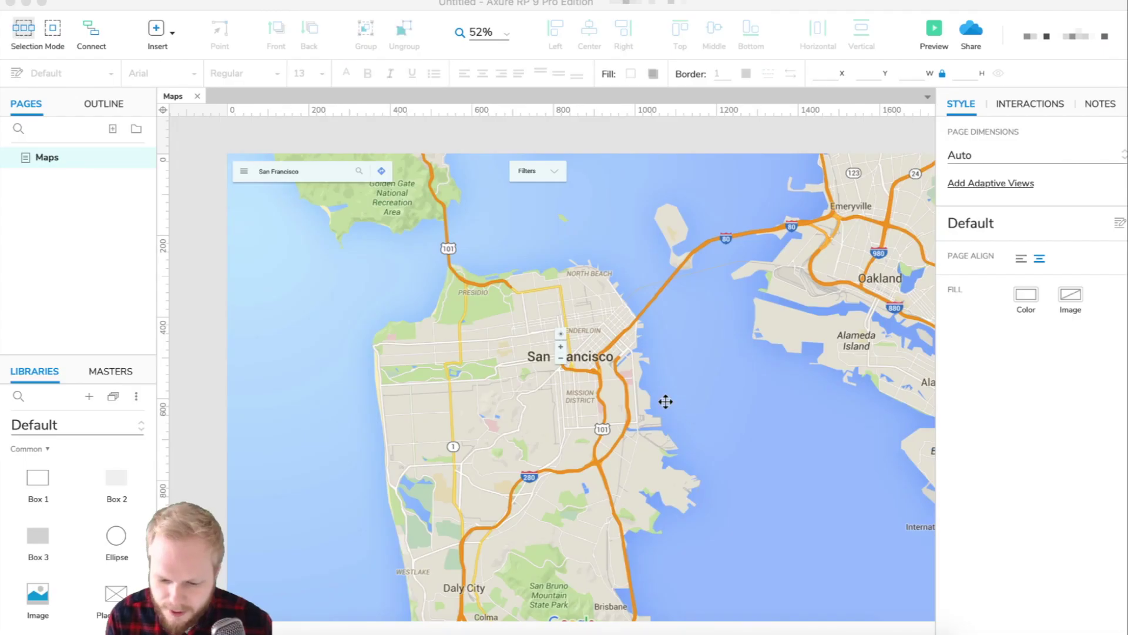
# Return to Axure RP and convert the enlarged map image into a dynamic panel
pyautogui.click(665, 402)
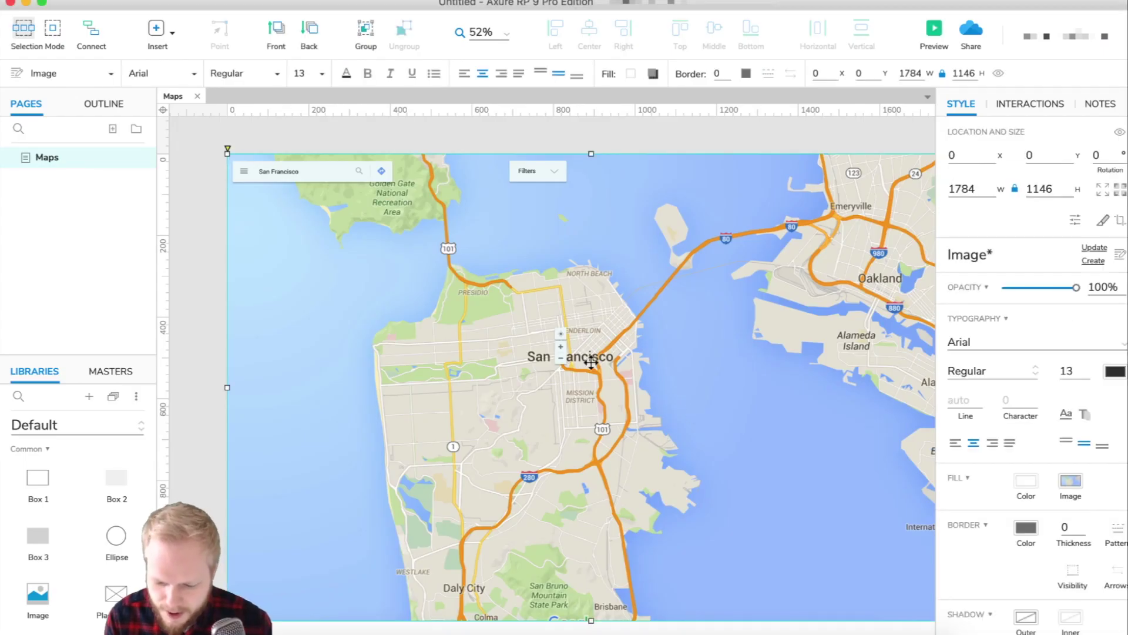
pyautogui.rightClick(609, 398)
pyautogui.click(664, 627)
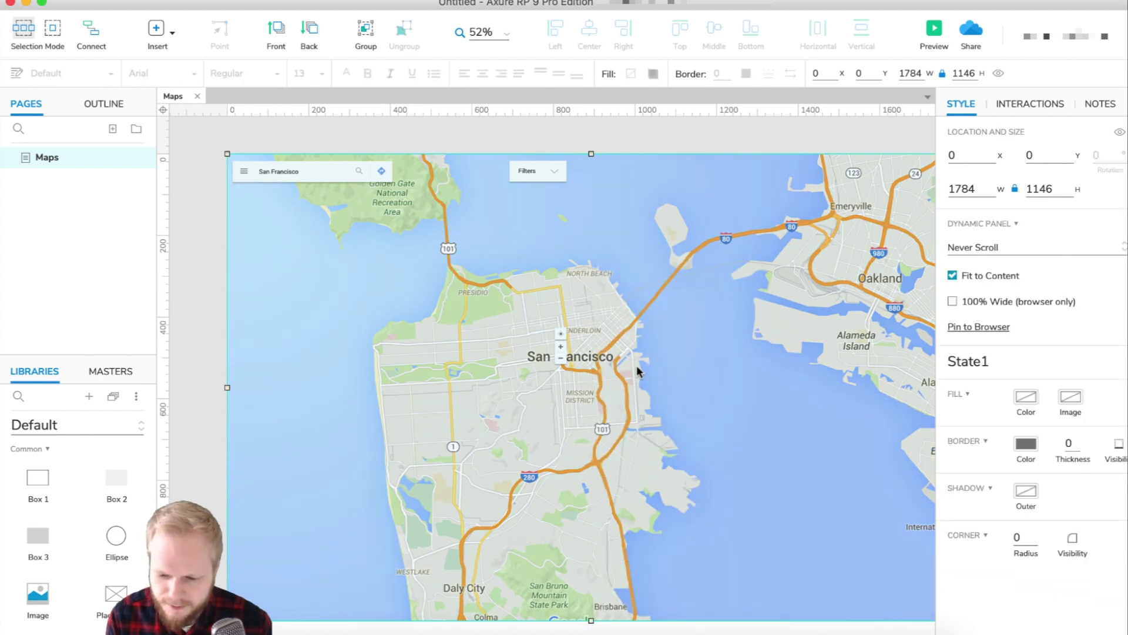
pyautogui.hscroll(3, 637, 367)
pyautogui.hscroll(-2, 638, 367)
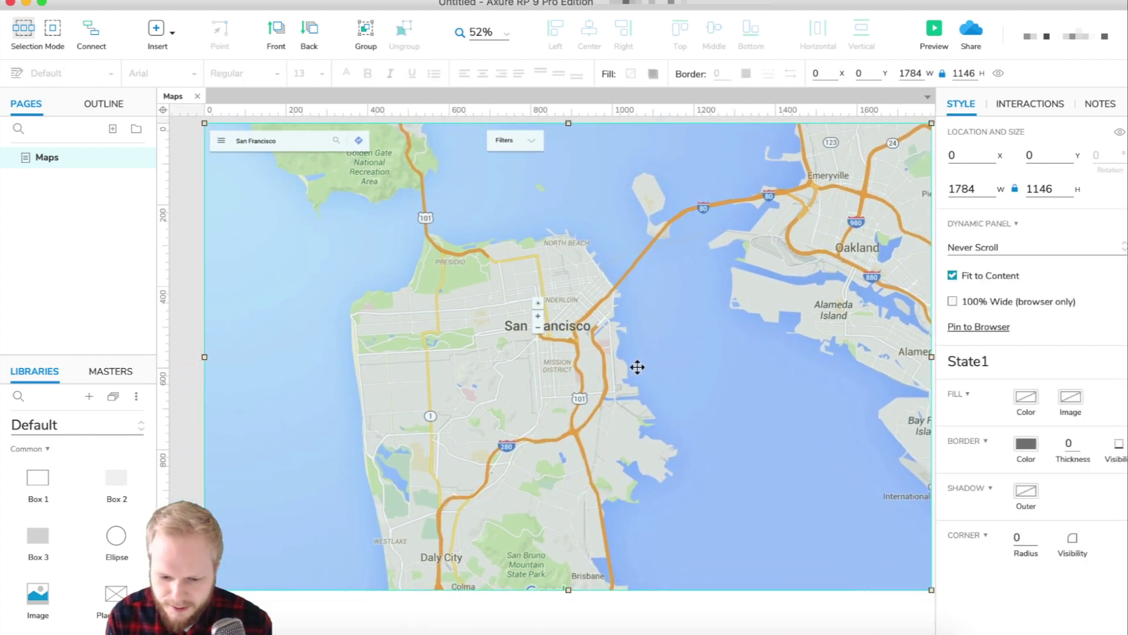
# Shrink the map's dynamic panel from its right and bottom edges to about 1496 by 856, keeping its origin at 0, 0
pyautogui.hscroll(2, 637, 367)
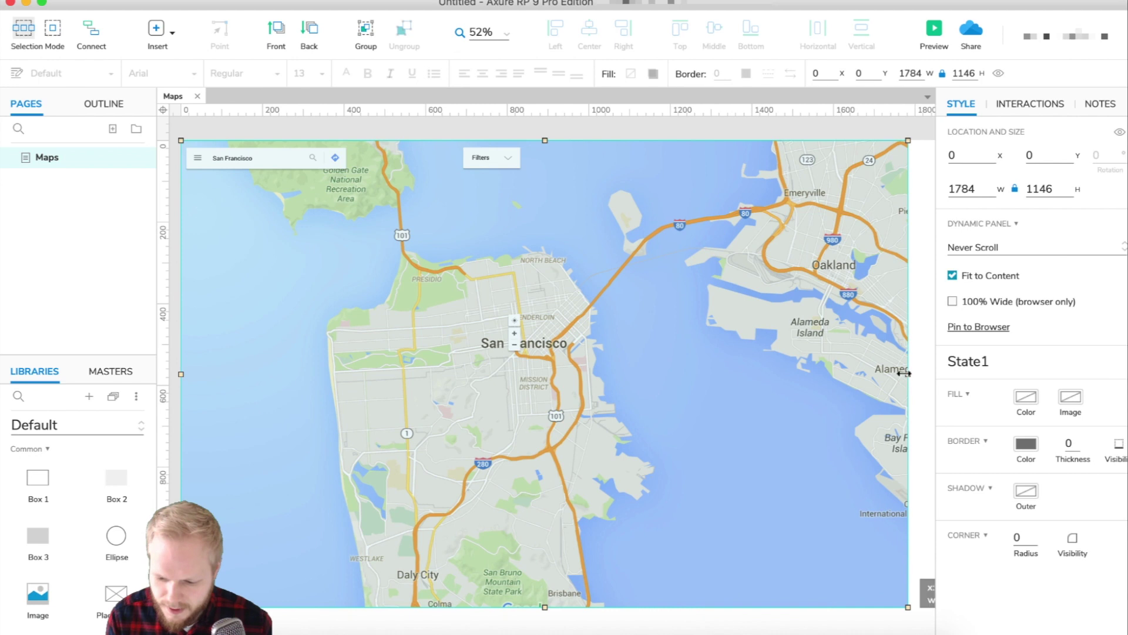
pyautogui.moveTo(900, 371); pyautogui.dragTo(788, 368)
pyautogui.hscroll(-3, 629, 416)
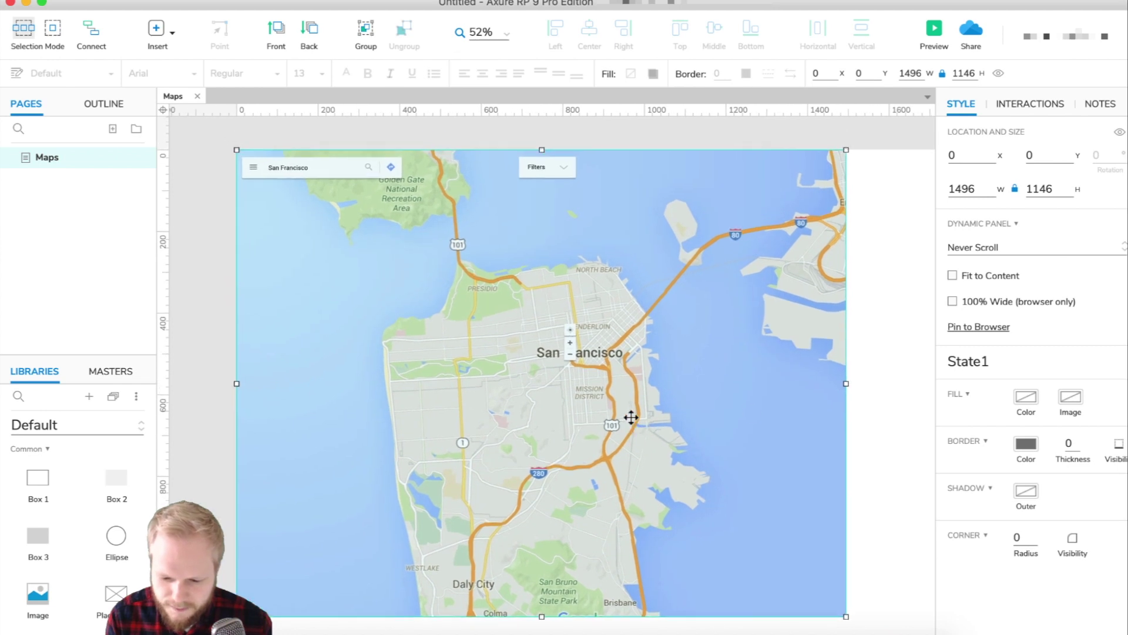
pyautogui.click(876, 415)
pyautogui.click(539, 611)
pyautogui.moveTo(538, 611); pyautogui.dragTo(506, 499)
pyautogui.click(547, 570)
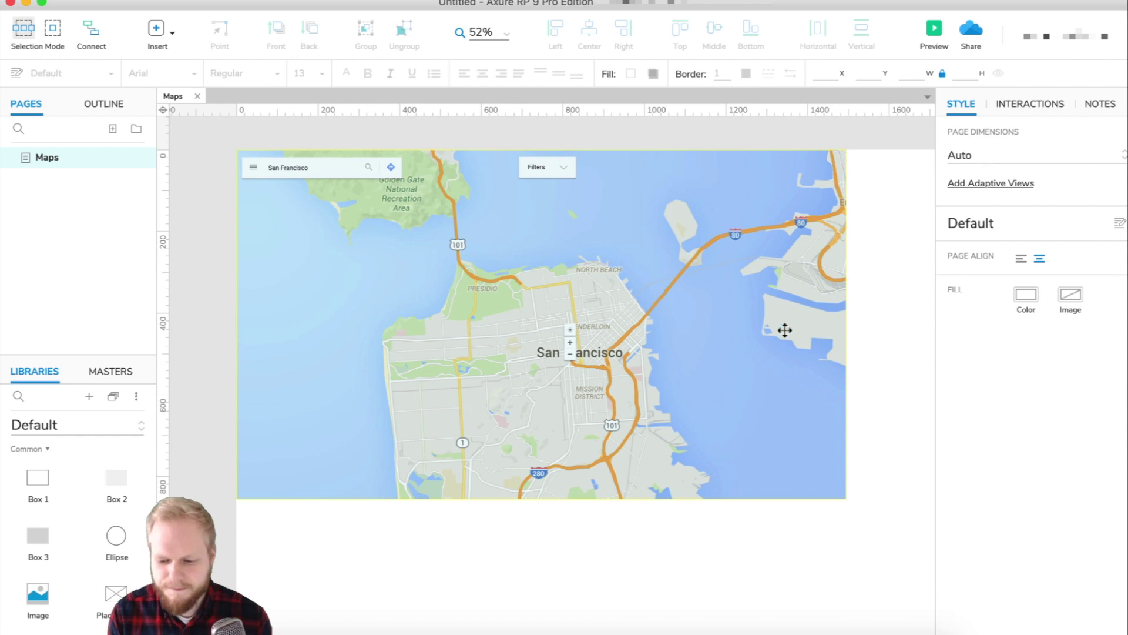
# Open State1 of the resized dynamic panel to check the map extending beyond the panel bounds, and close it
pyautogui.click(749, 266)
pyautogui.doubleClick(712, 268)
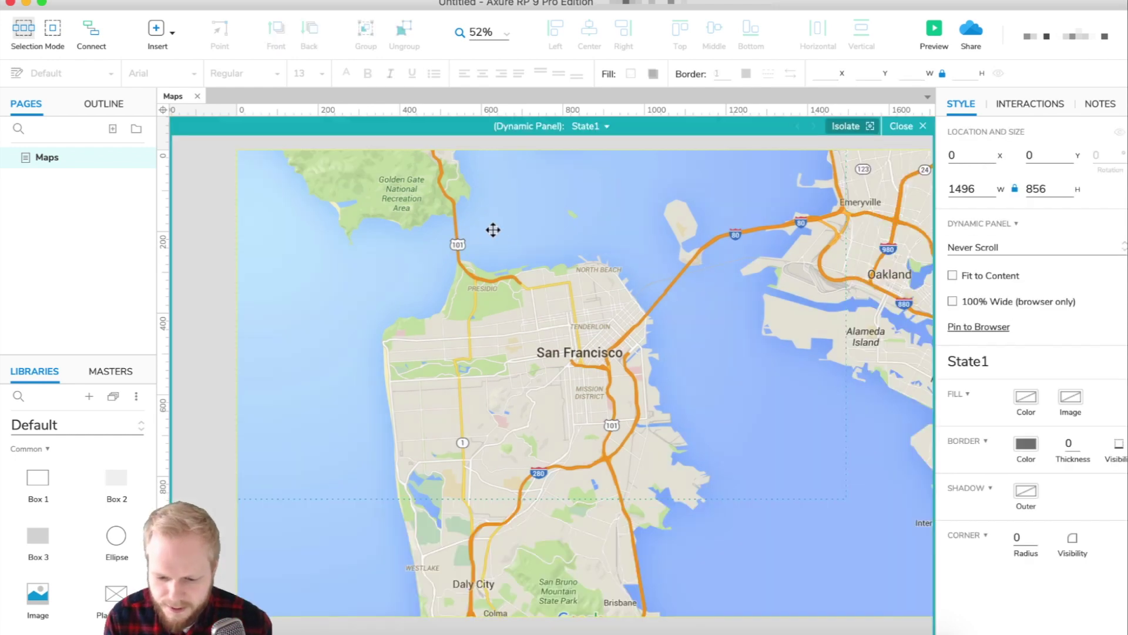
pyautogui.click(901, 126)
# Name the map's dynamic panel ++MAPContainer
pyautogui.click(643, 256)
pyautogui.click(1030, 103)
pyautogui.click(1051, 137)
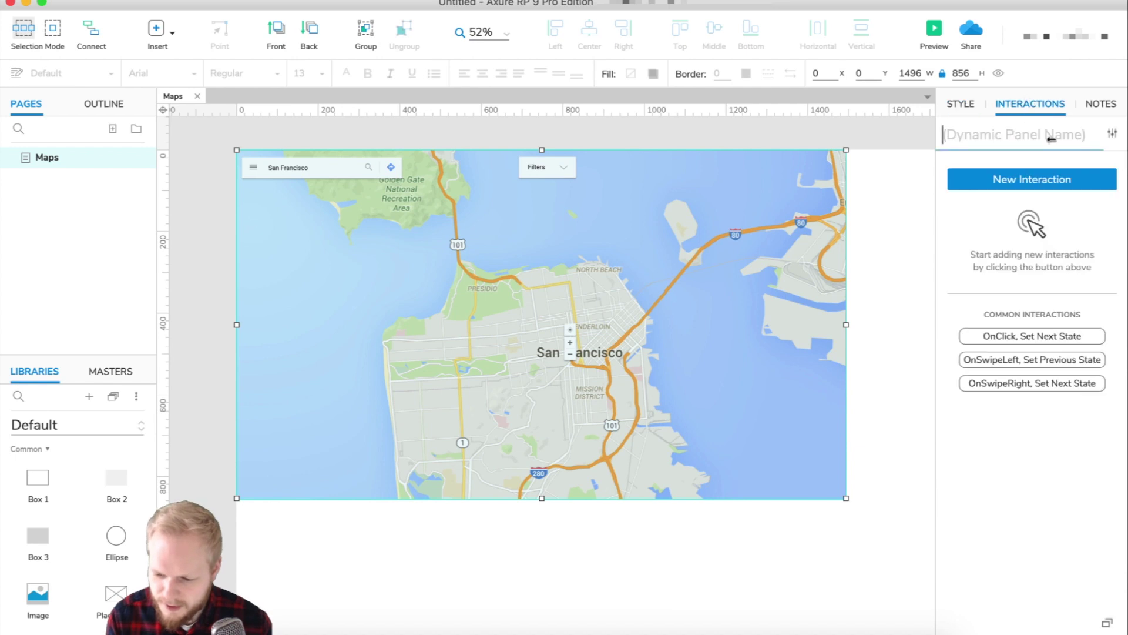
pyautogui.click(947, 134)
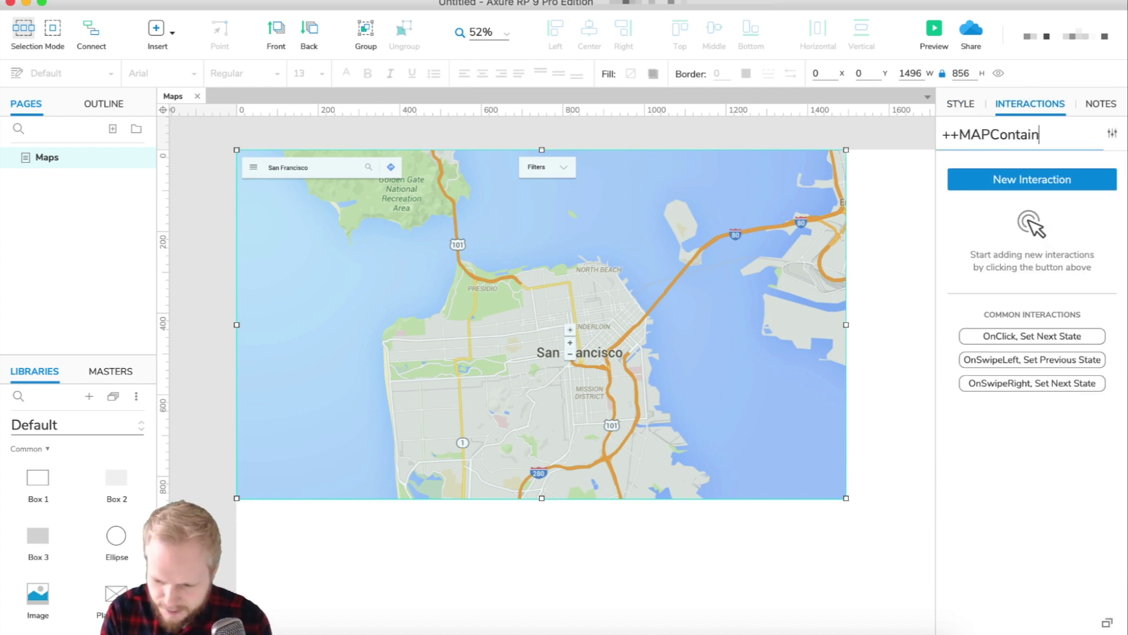
pyautogui.click(884, 192)
# Inside State1 of ++MAPContainer, convert the google_map image into a nested dynamic panel
pyautogui.doubleClick(694, 243)
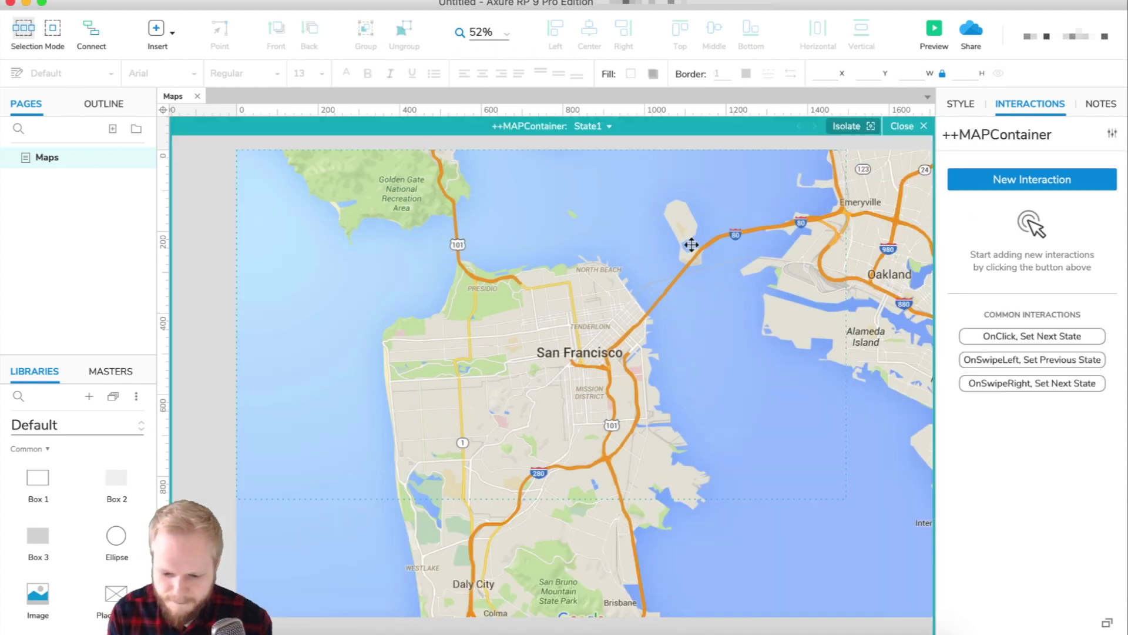
pyautogui.scroll(-2, 619, 329)
pyautogui.hscroll(2, 620, 330)
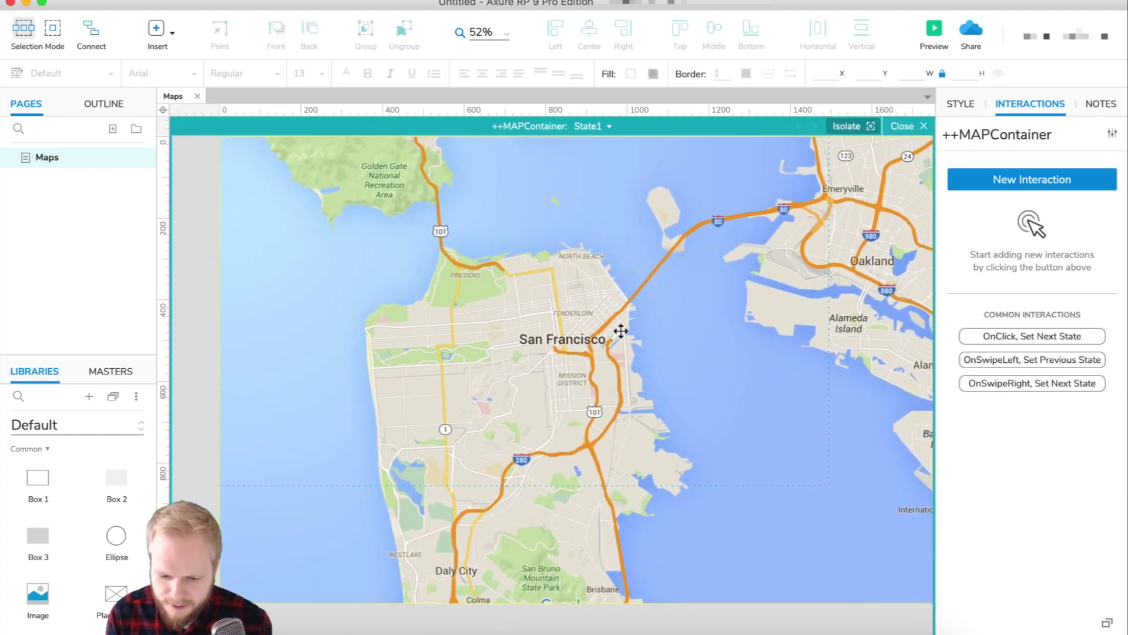
pyautogui.scroll(2, 605, 372)
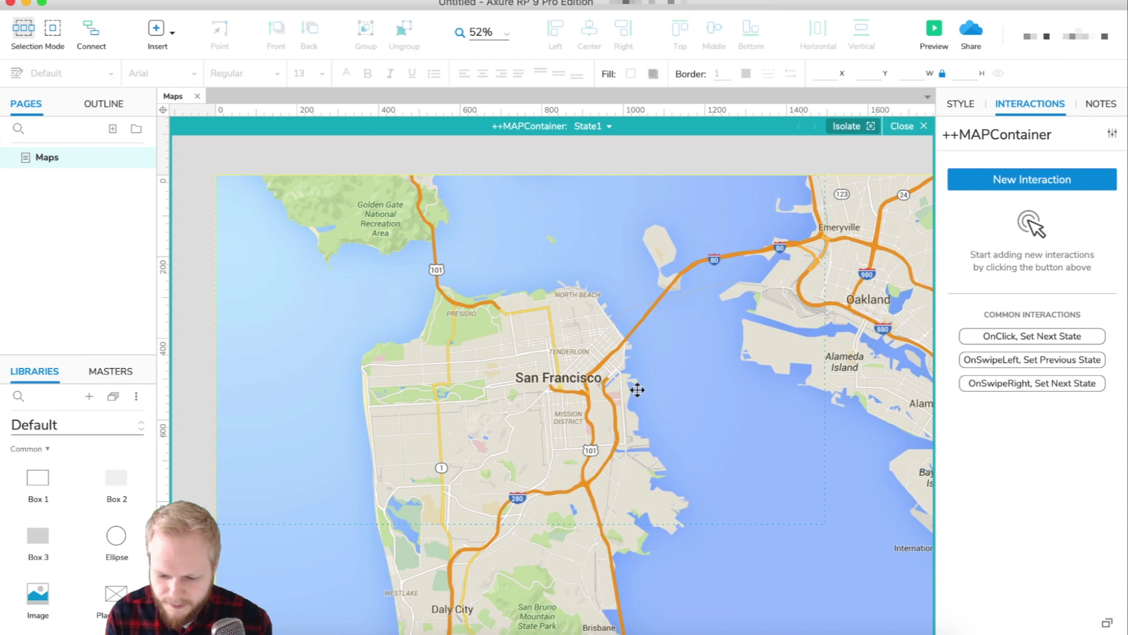
pyautogui.click(637, 390)
pyautogui.rightClick(637, 390)
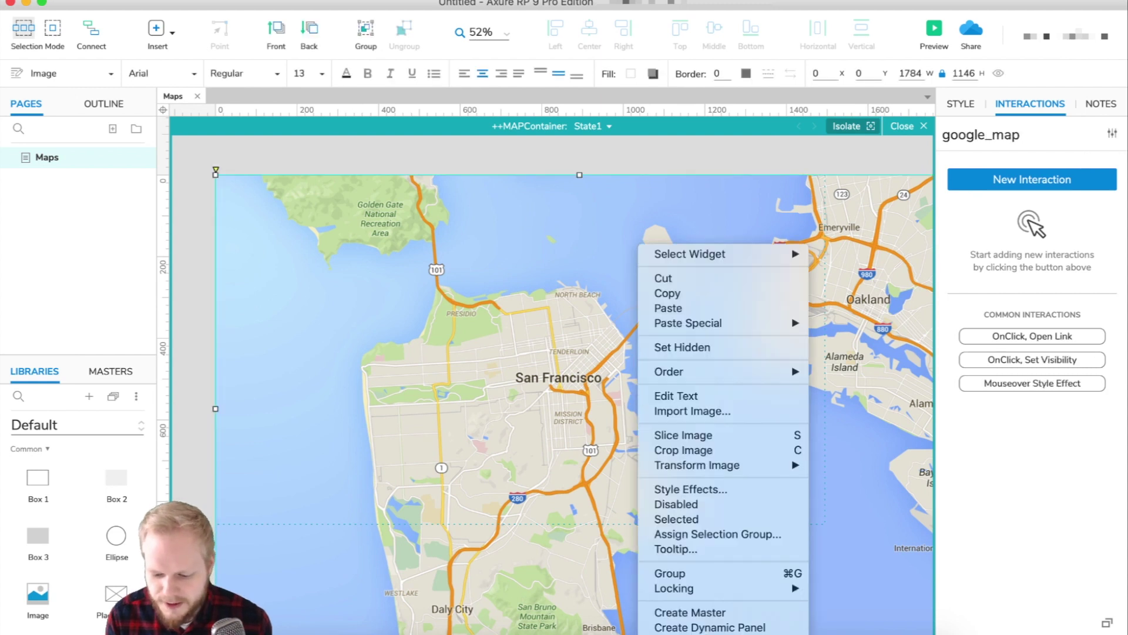
pyautogui.click(706, 627)
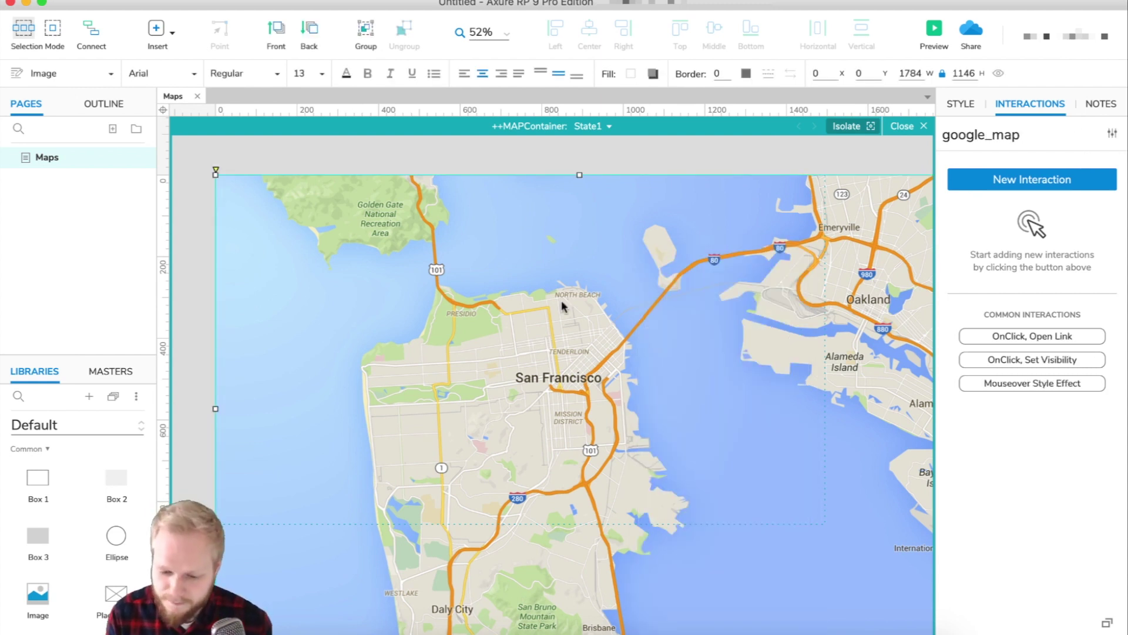
# Name the nested dynamic panel ++Map and leave the ++MAPContainer state
pyautogui.click(1002, 138)
pyautogui.write('Ma')
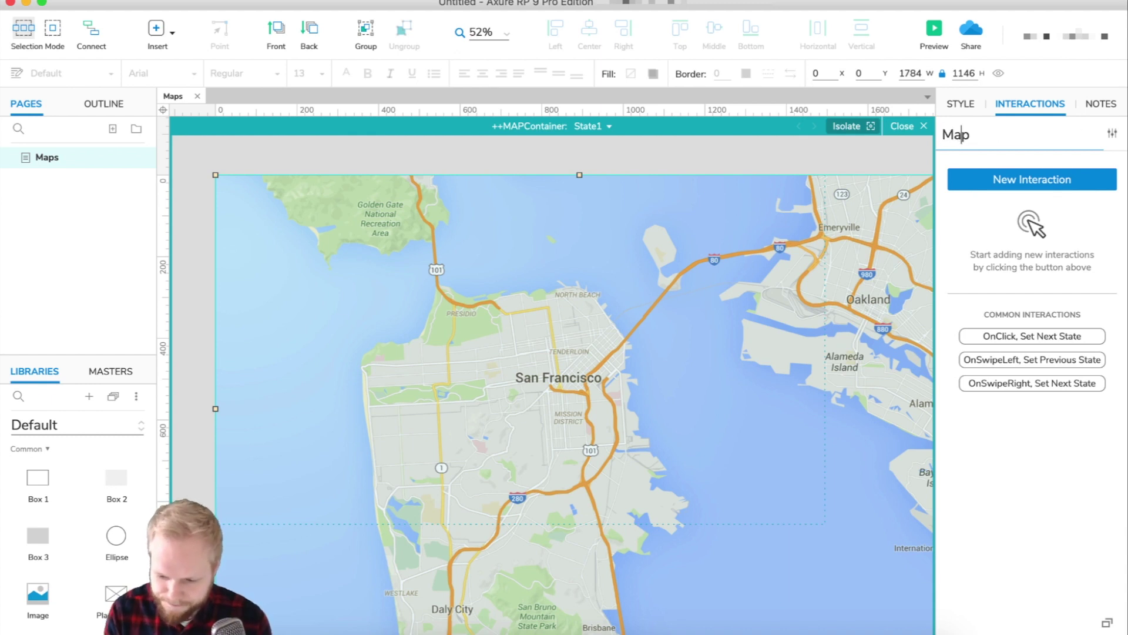
pyautogui.write('p')
pyautogui.press('Escape')
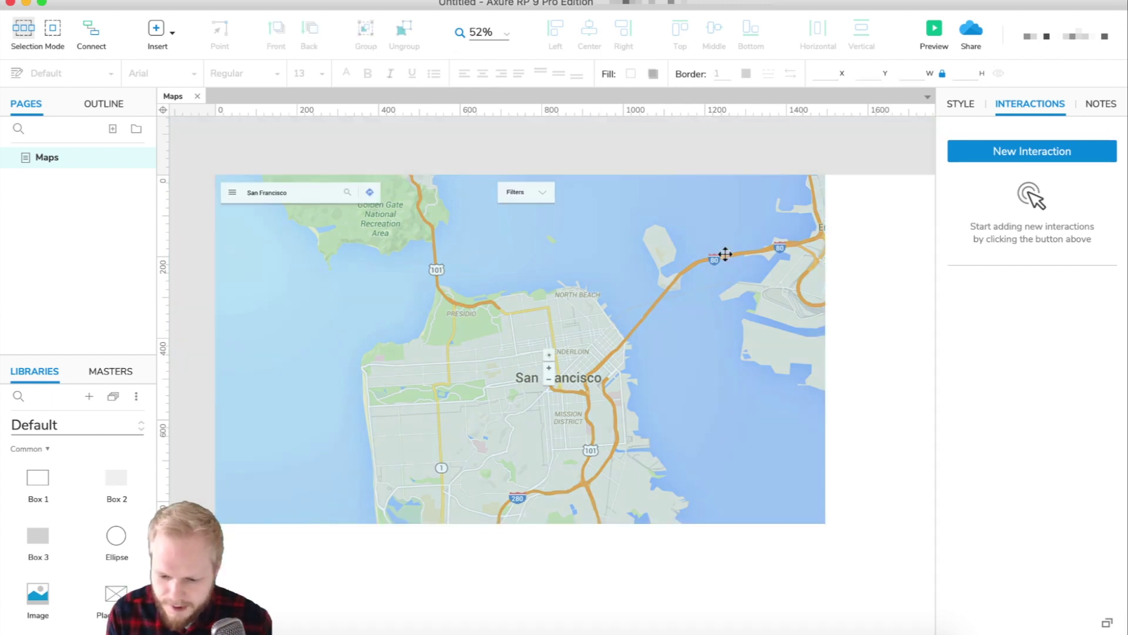
# Add an OnDrag interaction with a Move action to the ++MAPContainer panel
pyautogui.click(528, 324)
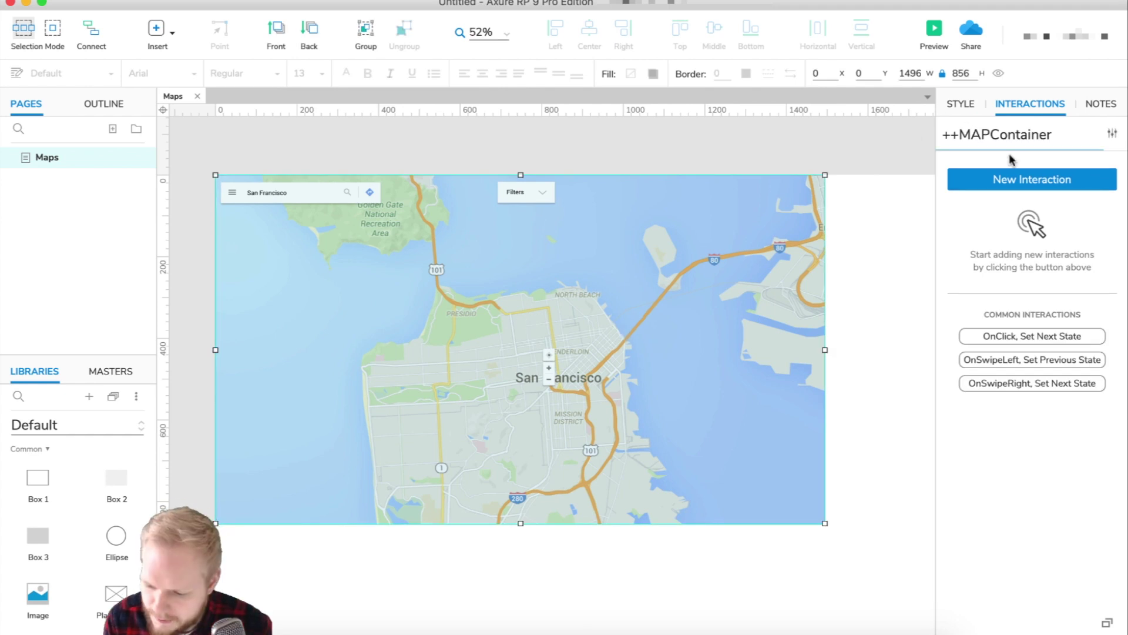
pyautogui.click(1051, 181)
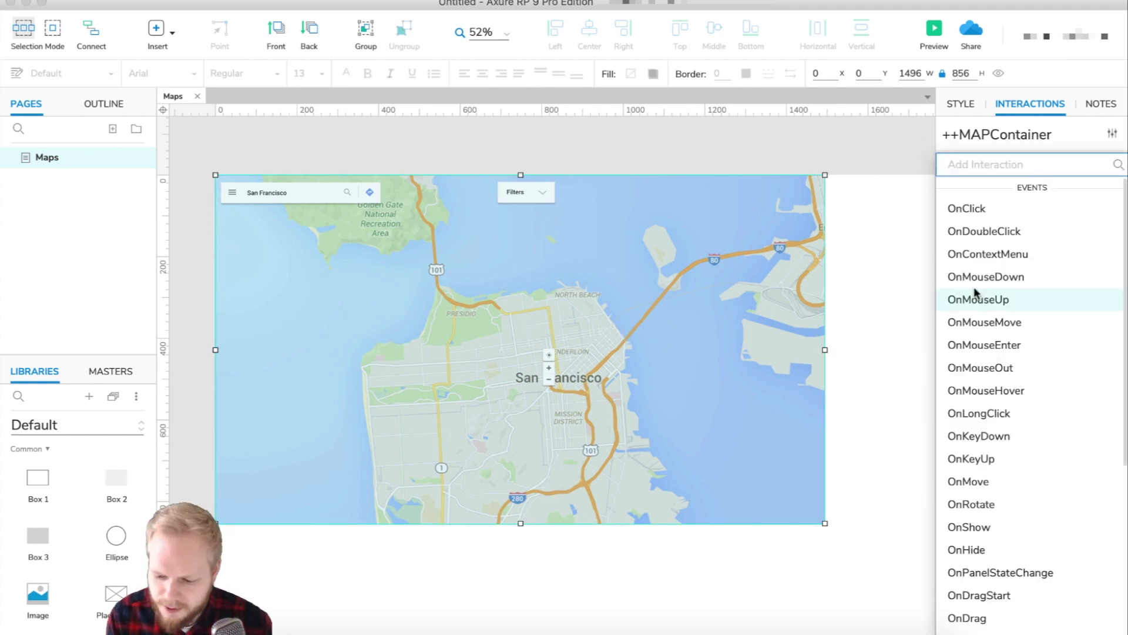
pyautogui.scroll(-4, 977, 317)
pyautogui.scroll(-3, 980, 366)
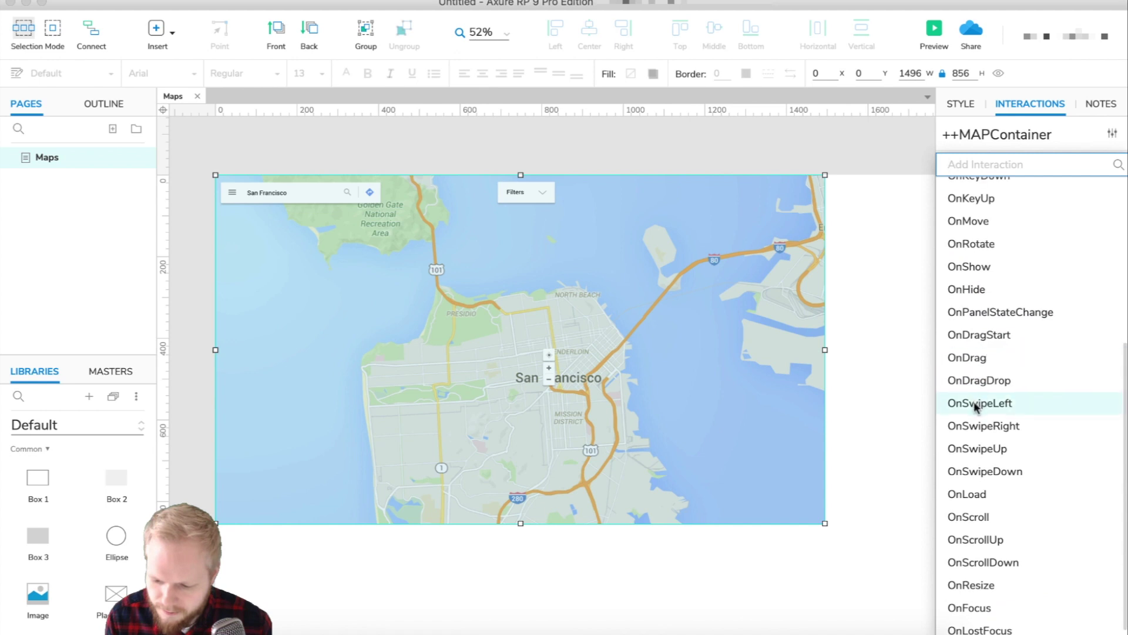
pyautogui.click(979, 360)
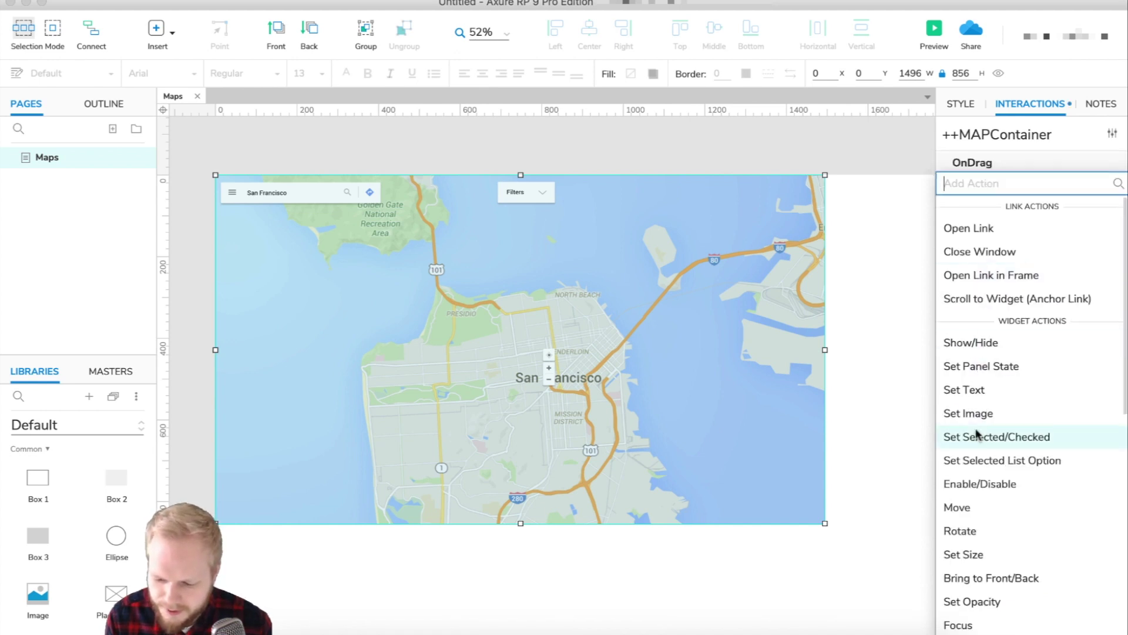
pyautogui.scroll(-3, 976, 434)
pyautogui.click(958, 430)
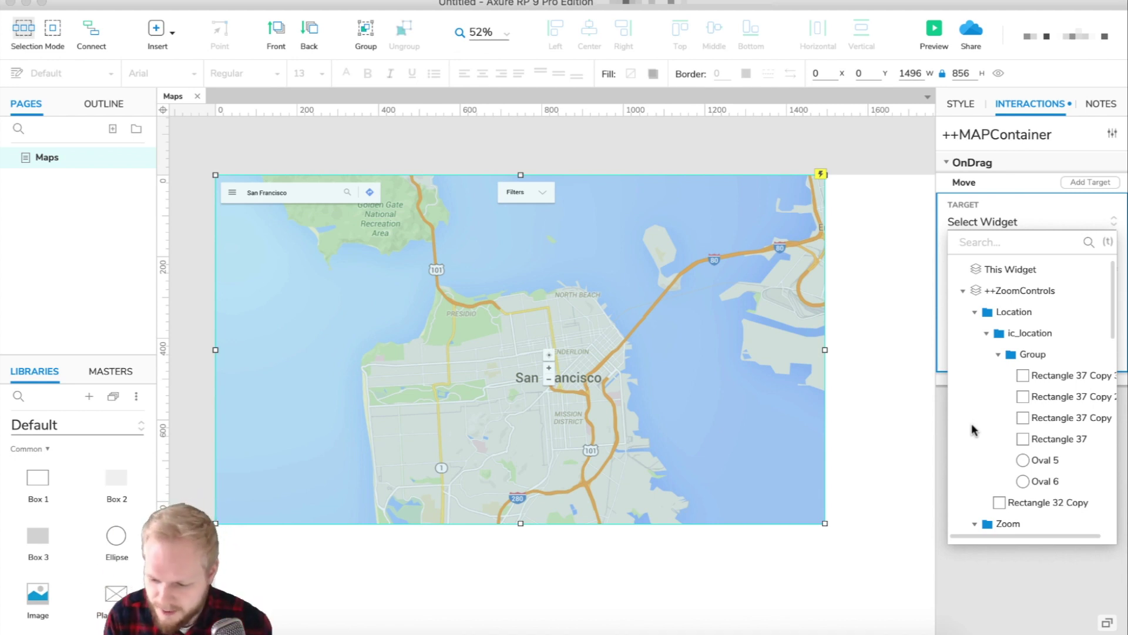
# Target the Move action at the ++Map panel, moving With Drag without animation or boundaries, and confirm it
pyautogui.scroll(-1, 1010, 383)
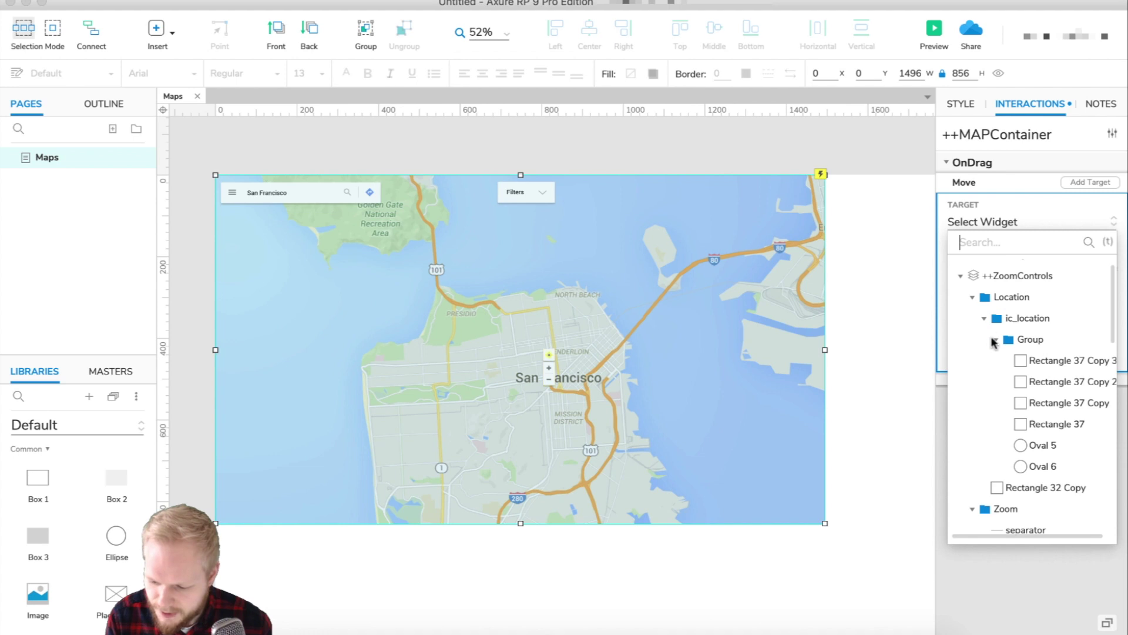
pyautogui.scroll(1, 992, 347)
pyautogui.write('map')
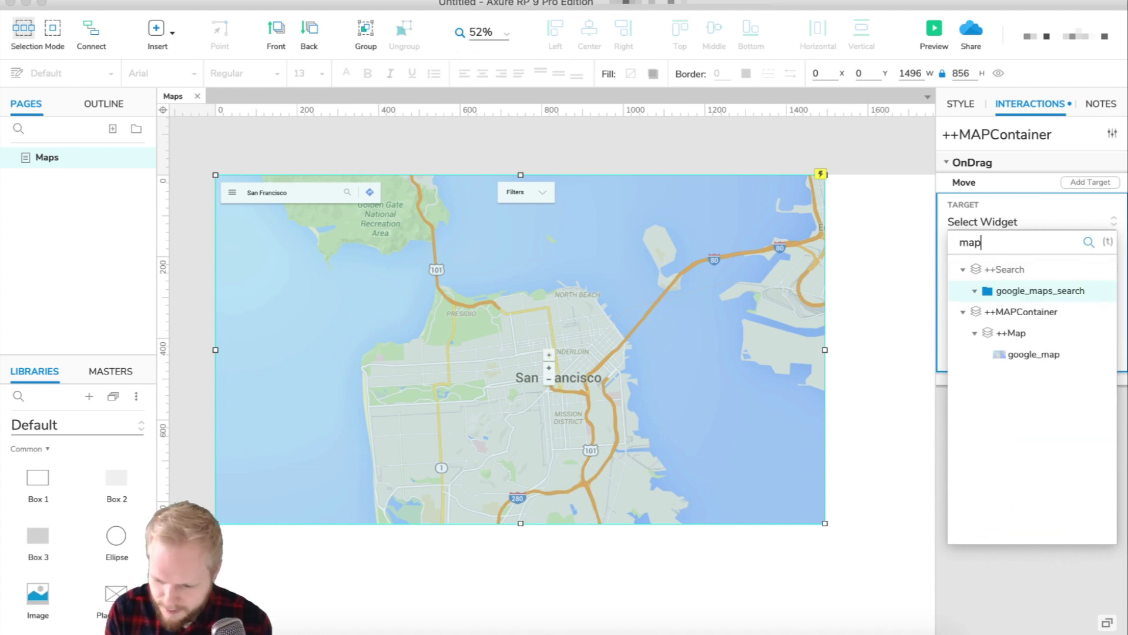
pyautogui.click(1016, 333)
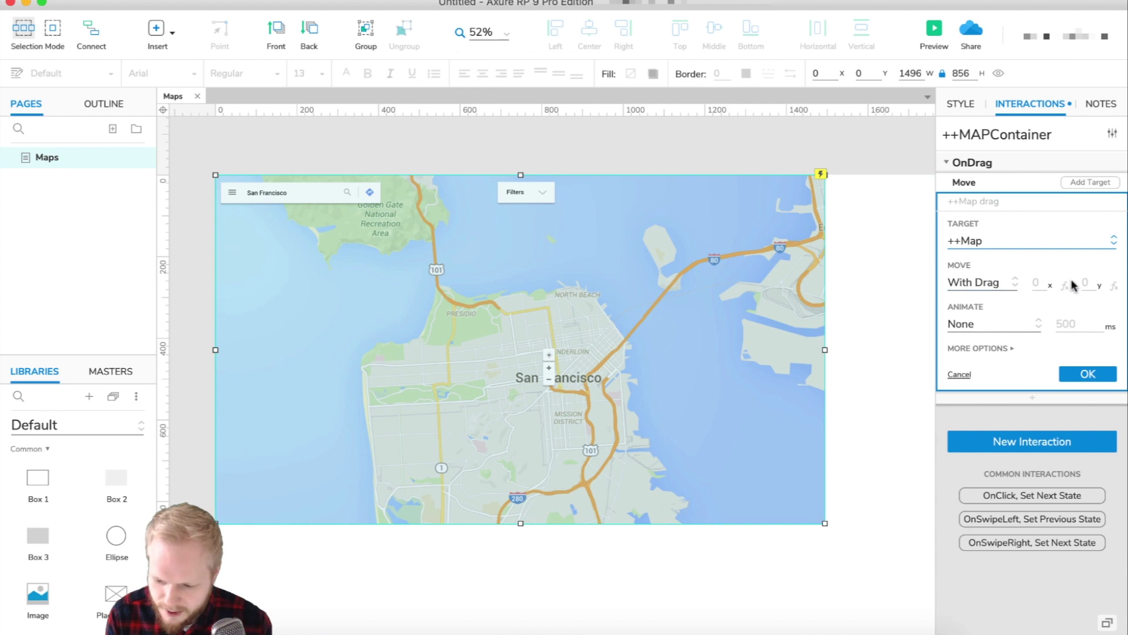
pyautogui.click(989, 348)
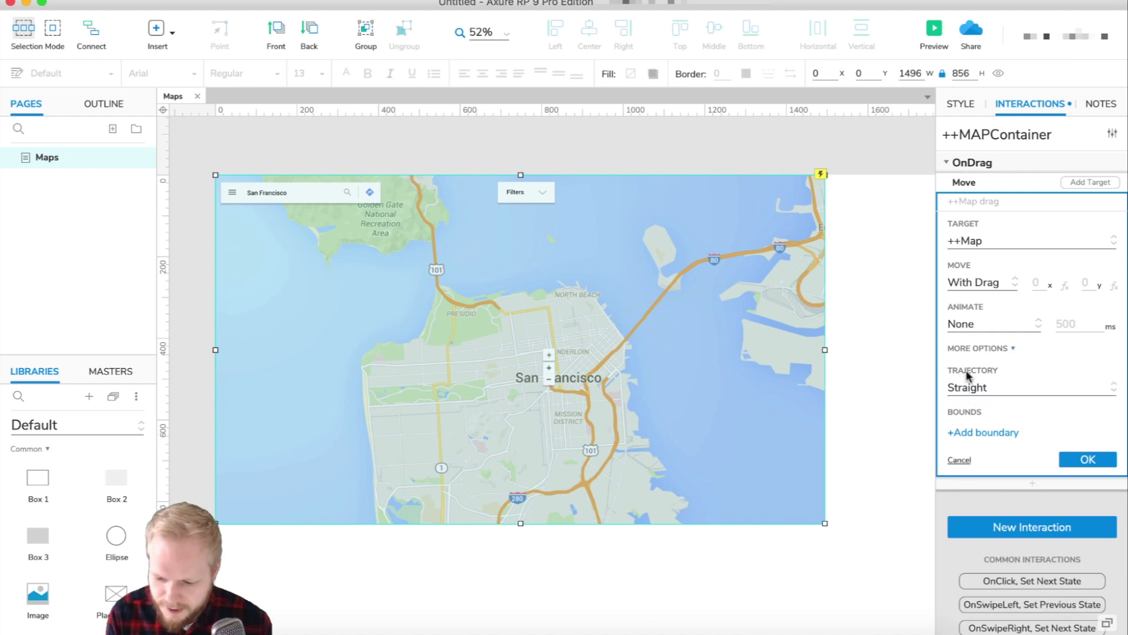
pyautogui.click(1006, 349)
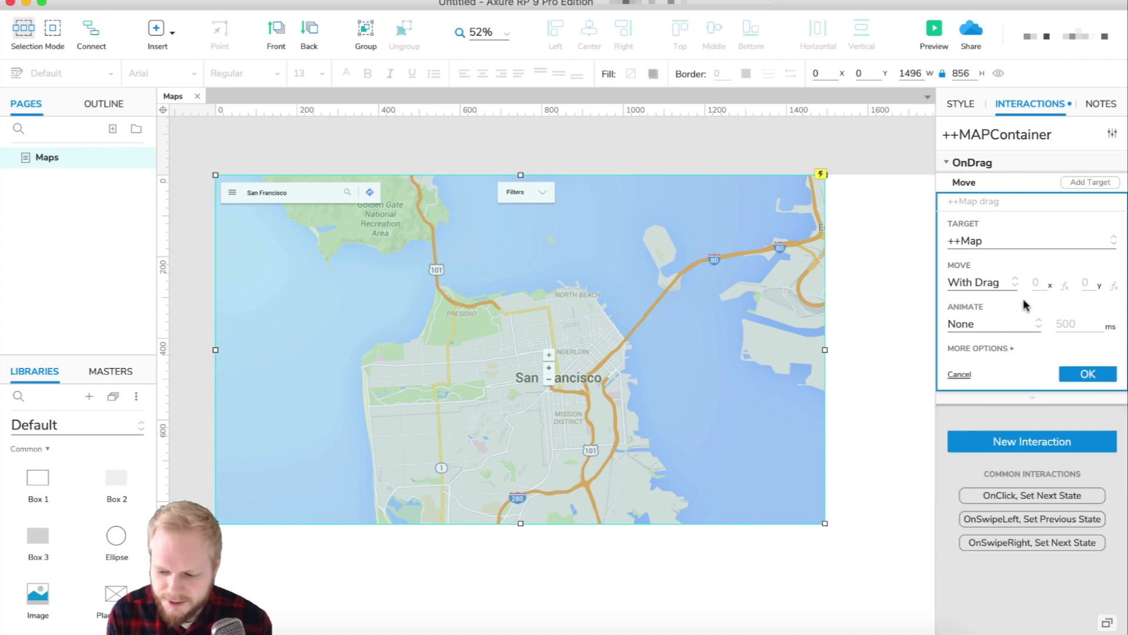
pyautogui.click(1087, 376)
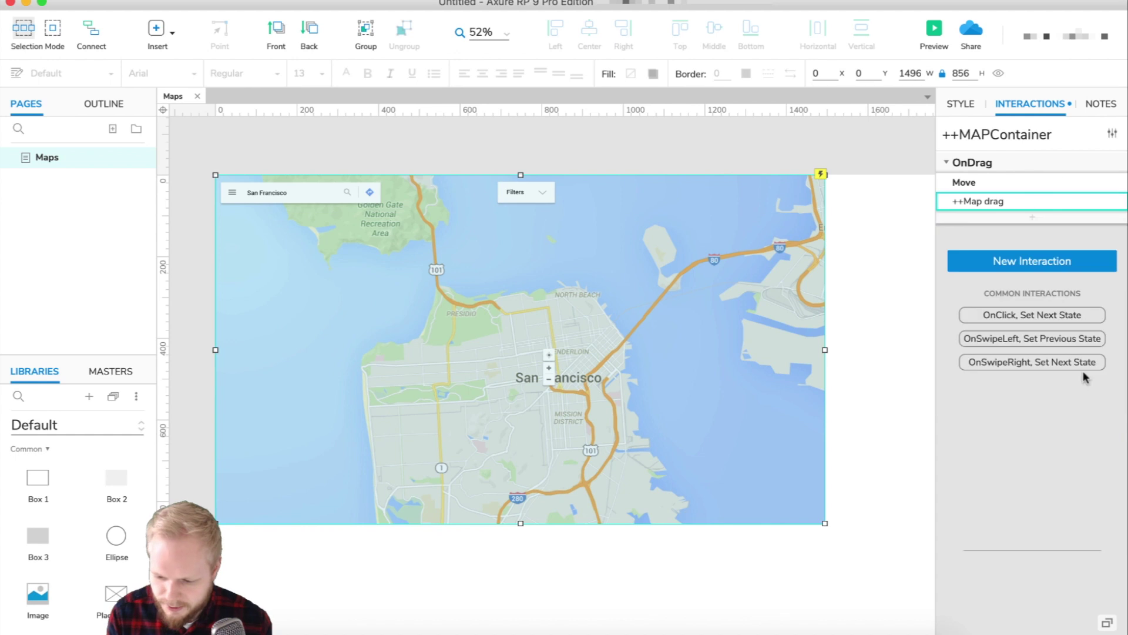
# Inspect the nested map panel inside State1 of ++MAPContainer and close the state
pyautogui.click(595, 166)
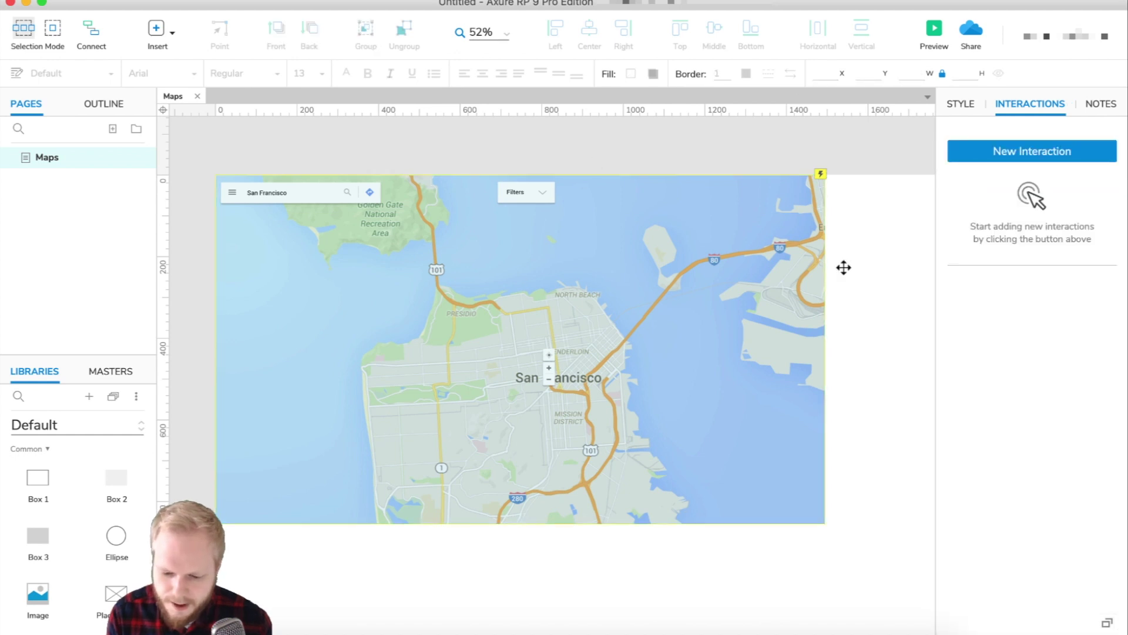
pyautogui.doubleClick(693, 346)
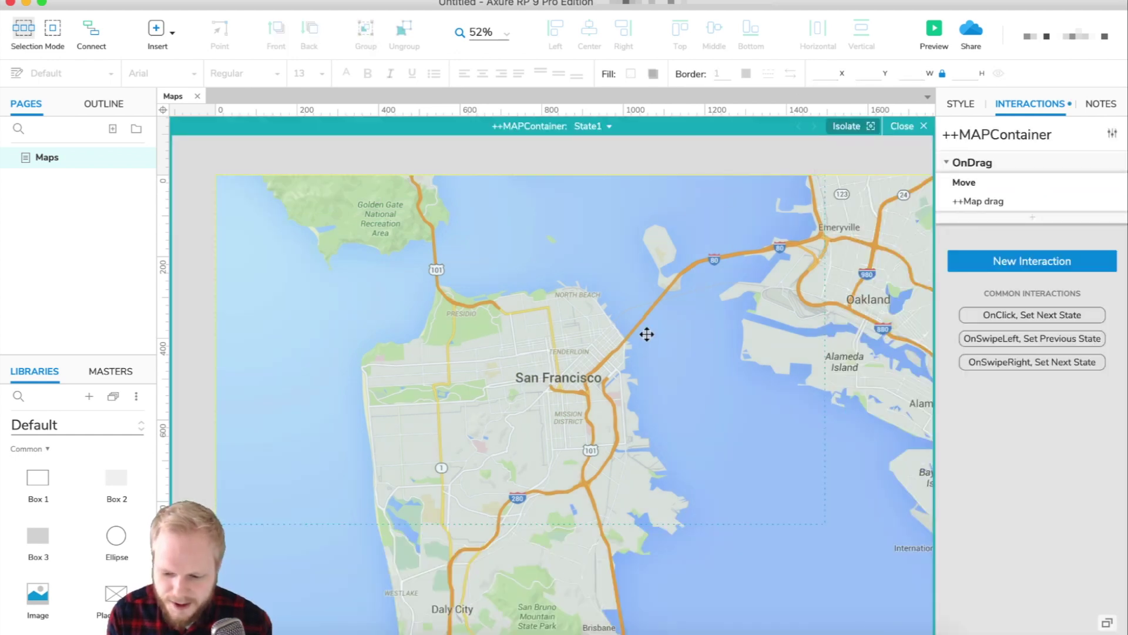
pyautogui.click(908, 128)
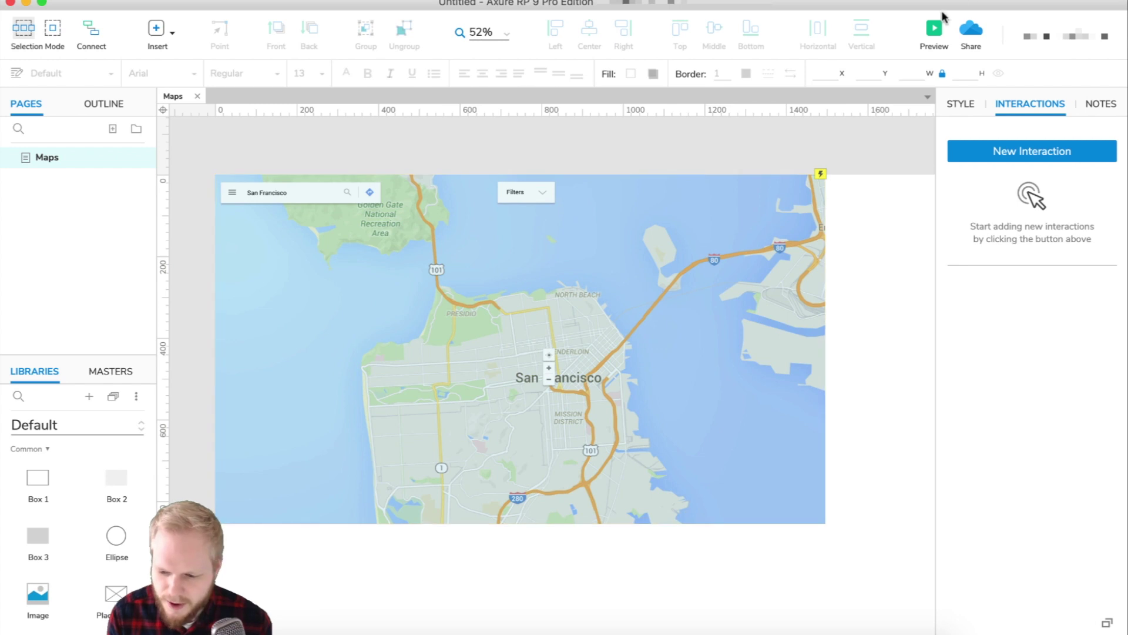
# Preview the prototype in the browser and test moving the map around in all directions beneath the pinned controls
pyautogui.click(935, 31)
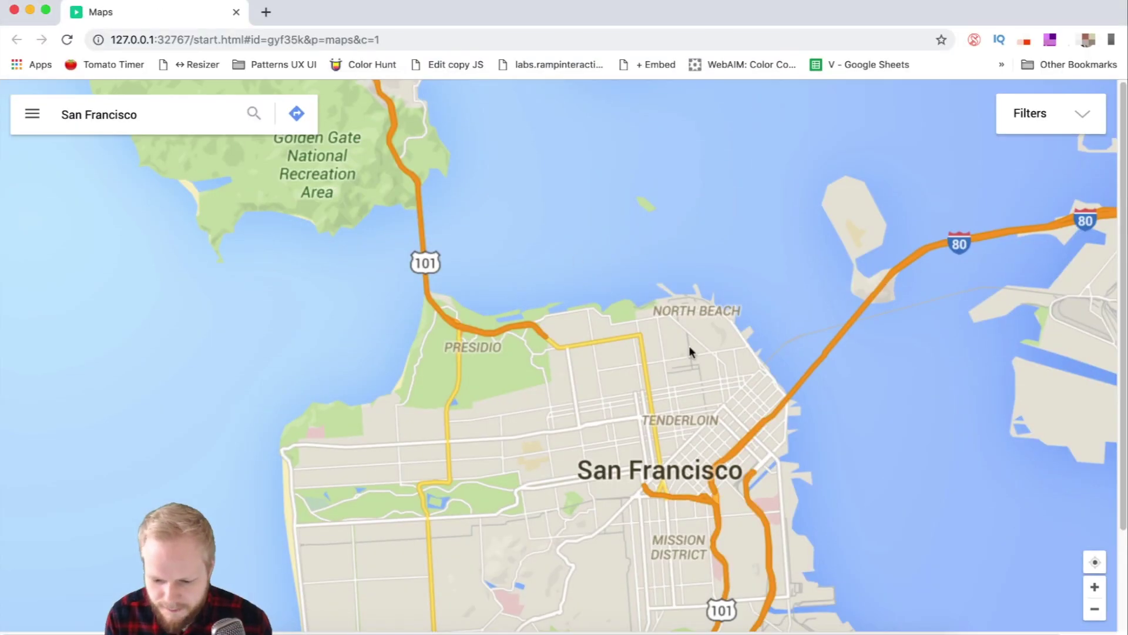
pyautogui.scroll(-3, 678, 290)
pyautogui.hscroll(5, 679, 290)
pyautogui.scroll(3, 627, 166)
pyautogui.hscroll(-5, 627, 166)
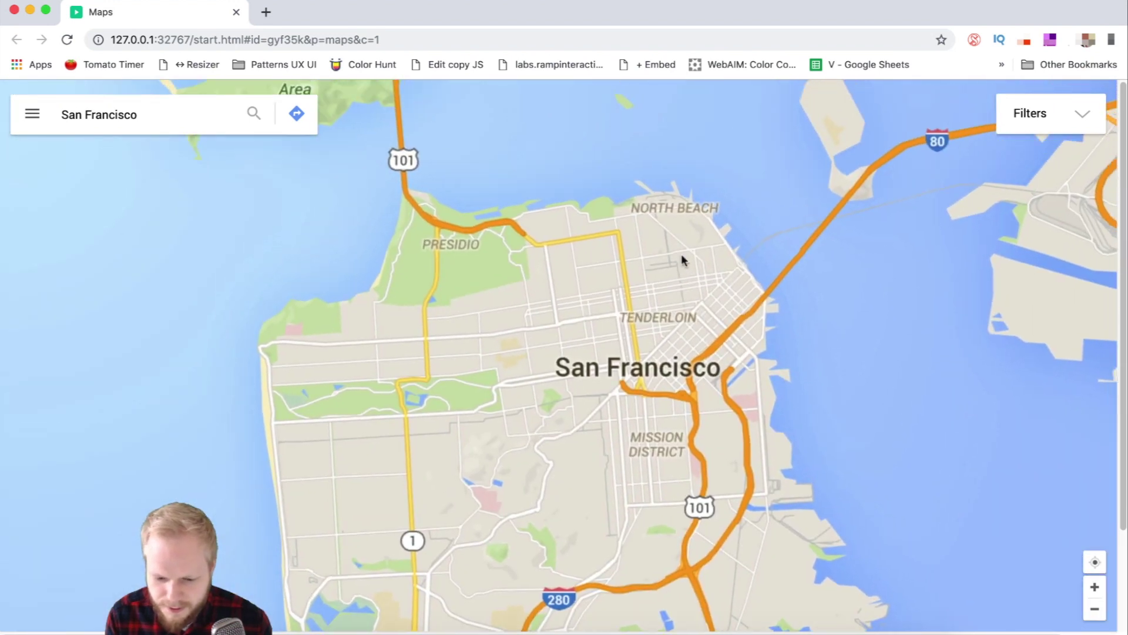
pyautogui.hscroll(6, 683, 257)
pyautogui.scroll(-5, 695, 358)
pyautogui.hscroll(4, 695, 358)
pyautogui.scroll(10, 940, 302)
pyautogui.hscroll(-4, 939, 302)
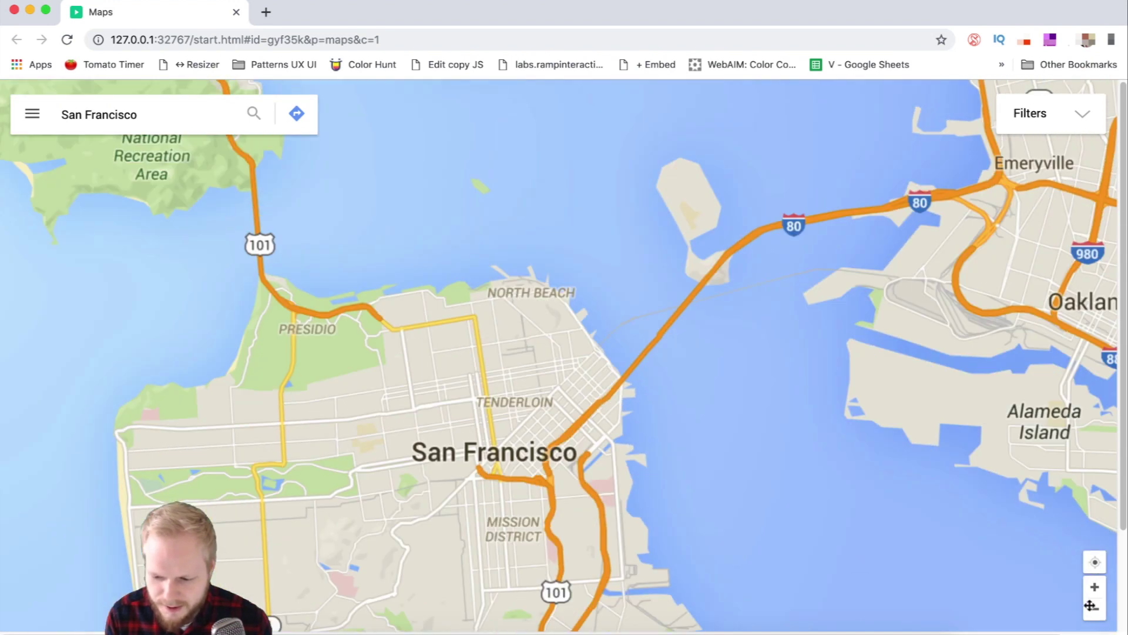
pyautogui.hscroll(3, 972, 355)
# Test pulling the previewed map past its outer edges on both sides and back again
pyautogui.moveTo(844, 492); pyautogui.dragTo(540, 472)
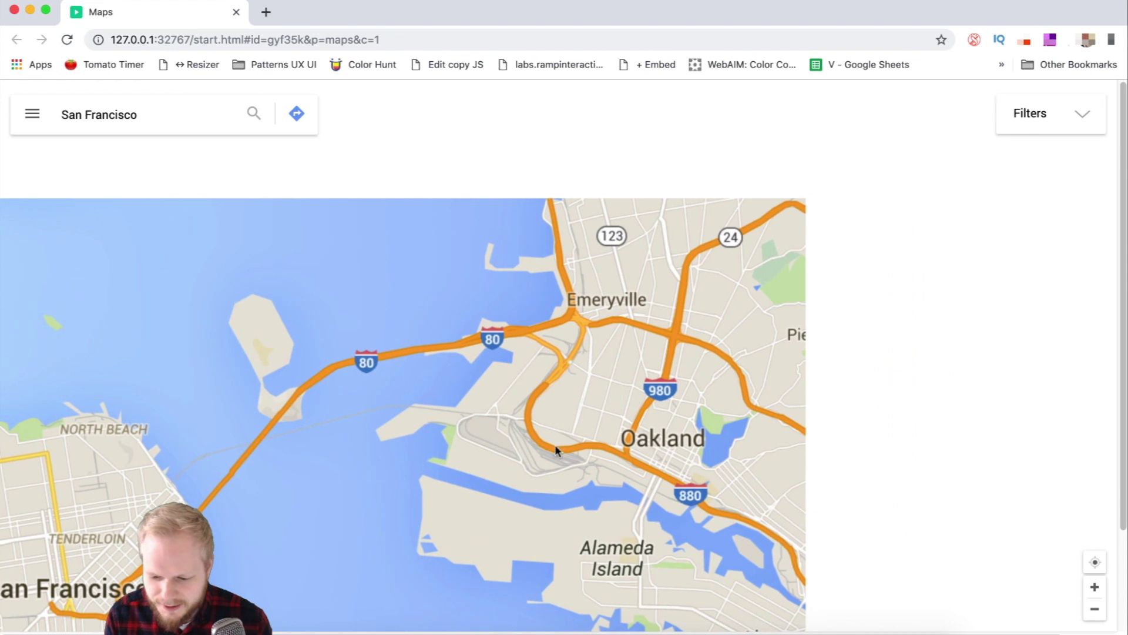
pyautogui.hscroll(-8, 403, 330)
pyautogui.moveTo(494, 335); pyautogui.dragTo(846, 290)
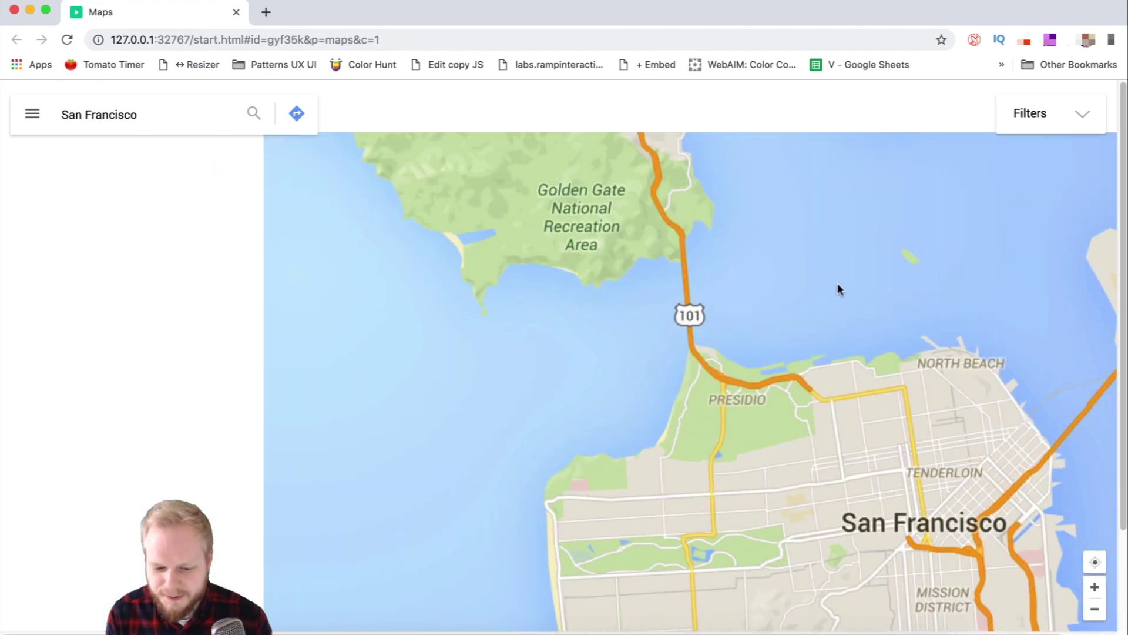
pyautogui.moveTo(670, 297); pyautogui.dragTo(429, 248)
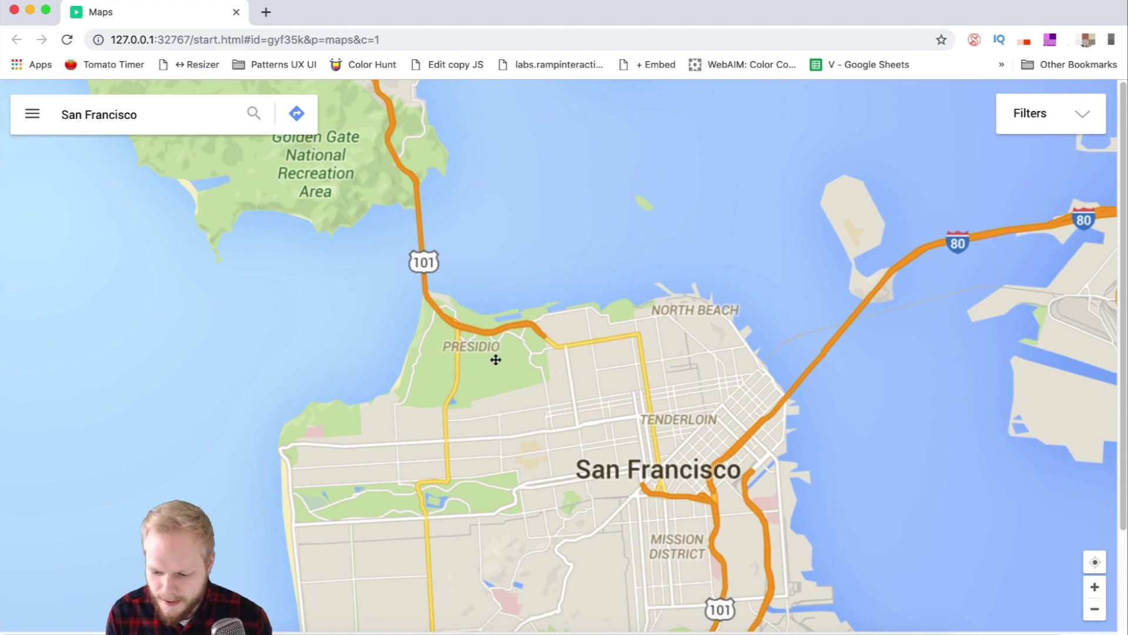
pyautogui.scroll(-5, 493, 358)
# Close the preview and add a boundary to ++MAPContainer's OnDrag Move action requiring the top to be less than 0
pyautogui.click(235, 12)
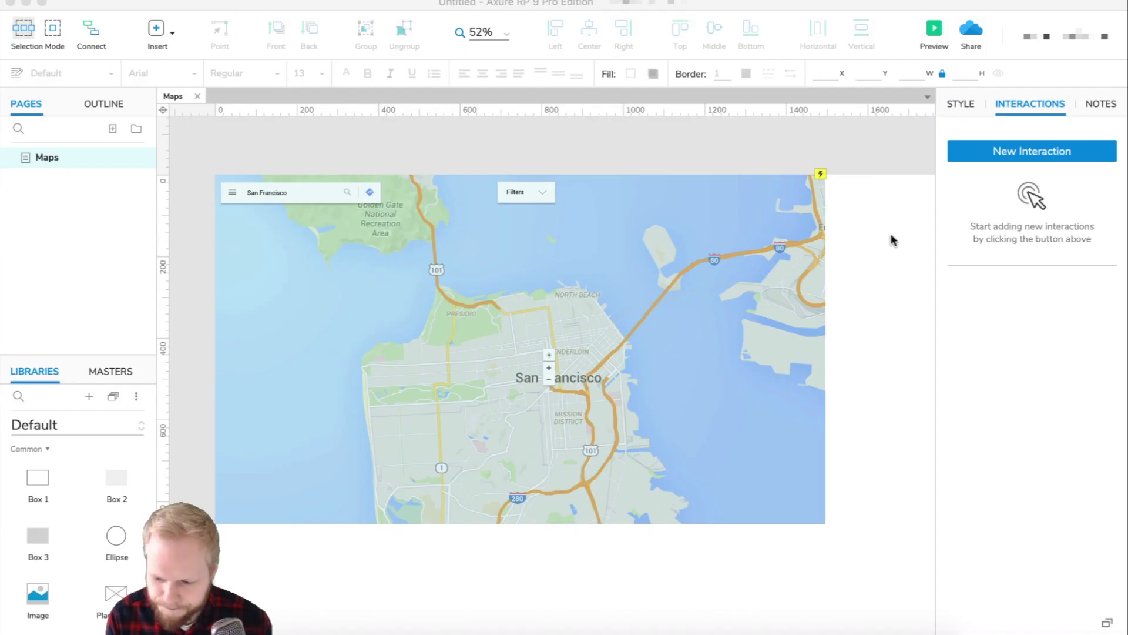
pyautogui.click(721, 246)
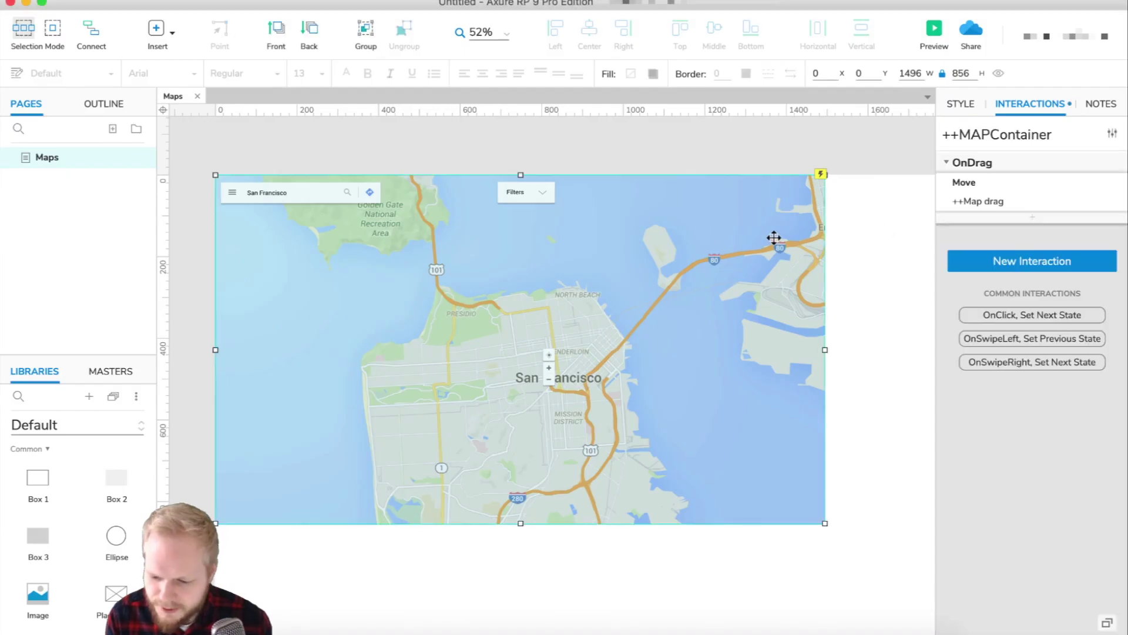
pyautogui.click(991, 203)
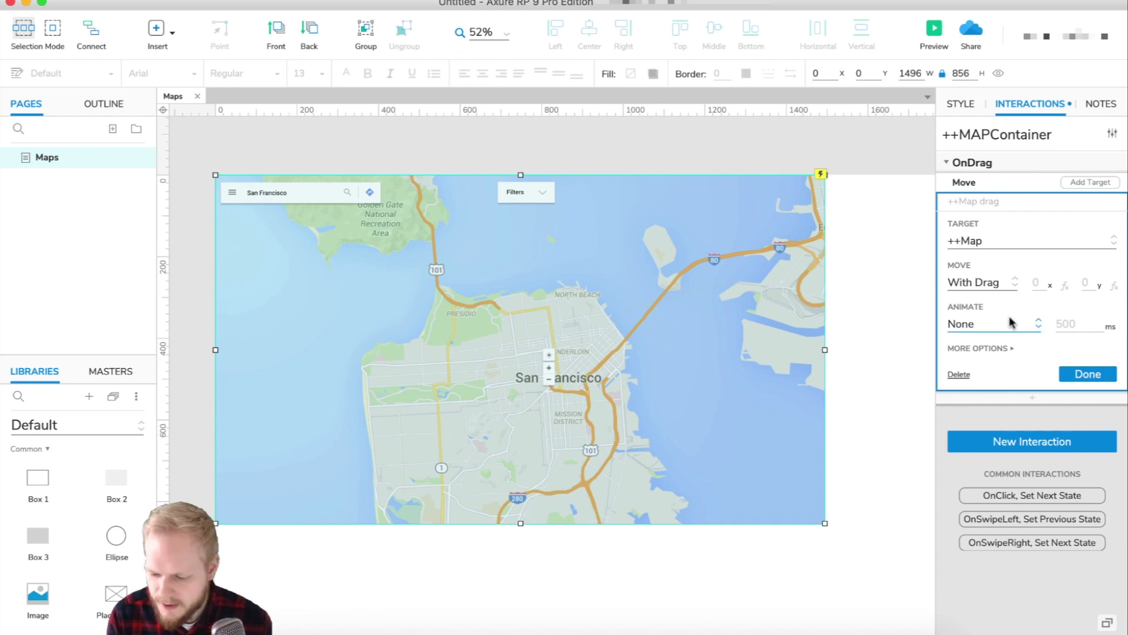
pyautogui.click(987, 350)
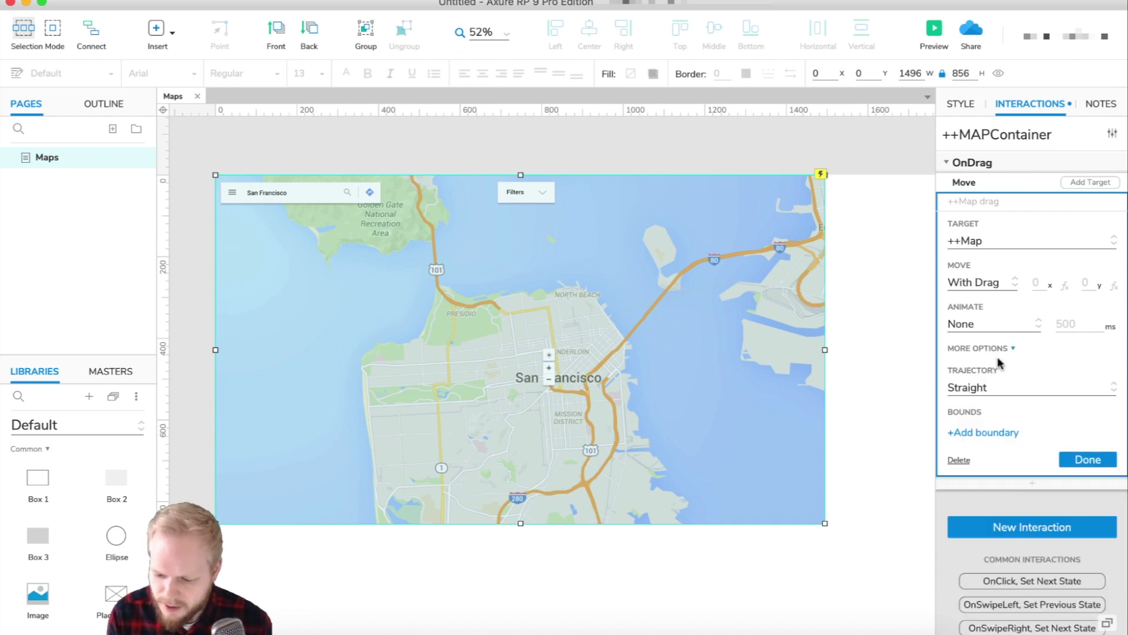
pyautogui.click(990, 432)
pyautogui.scroll(-1, 1001, 351)
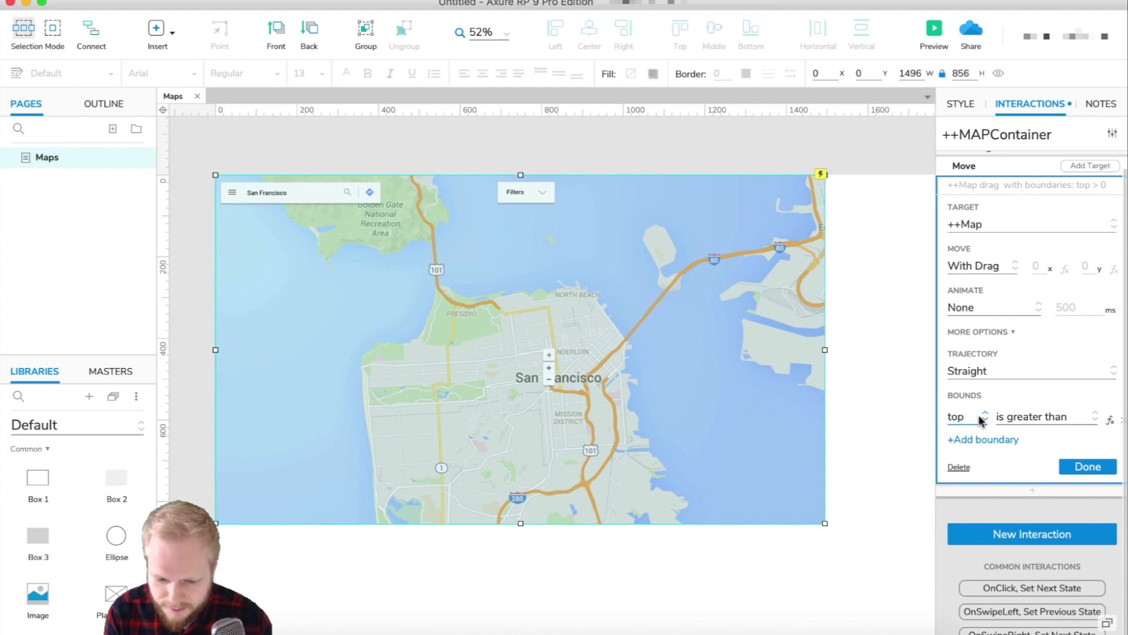
pyautogui.click(1006, 433)
pyautogui.click(997, 498)
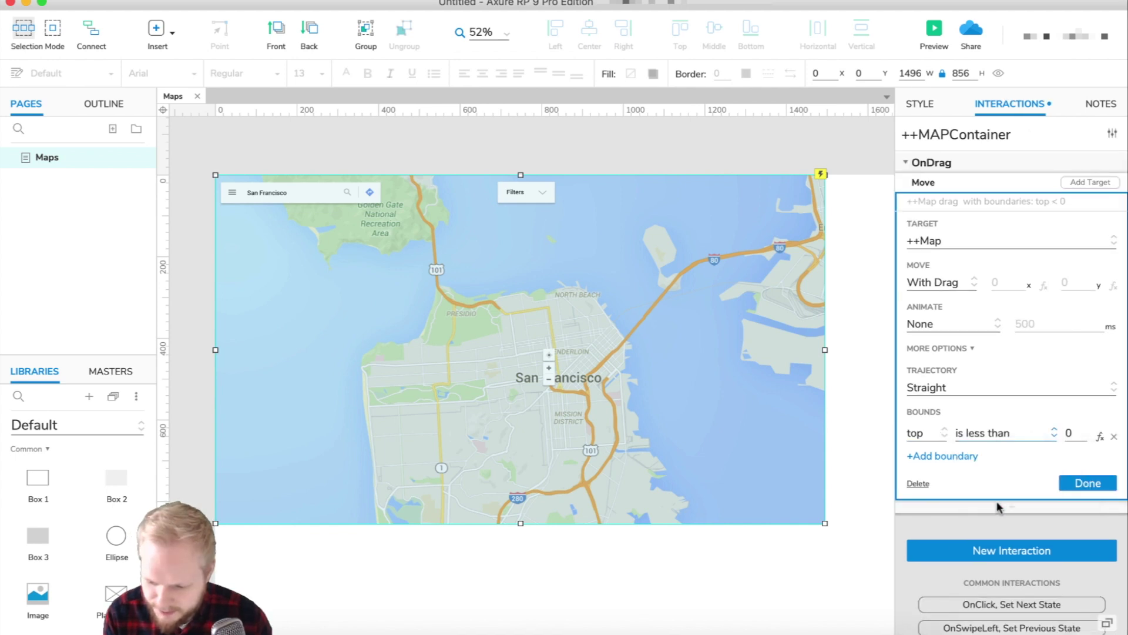
# Add a second boundary to the Move action requiring the left to be less than 0, and confirm the action
pyautogui.click(944, 456)
pyautogui.click(936, 457)
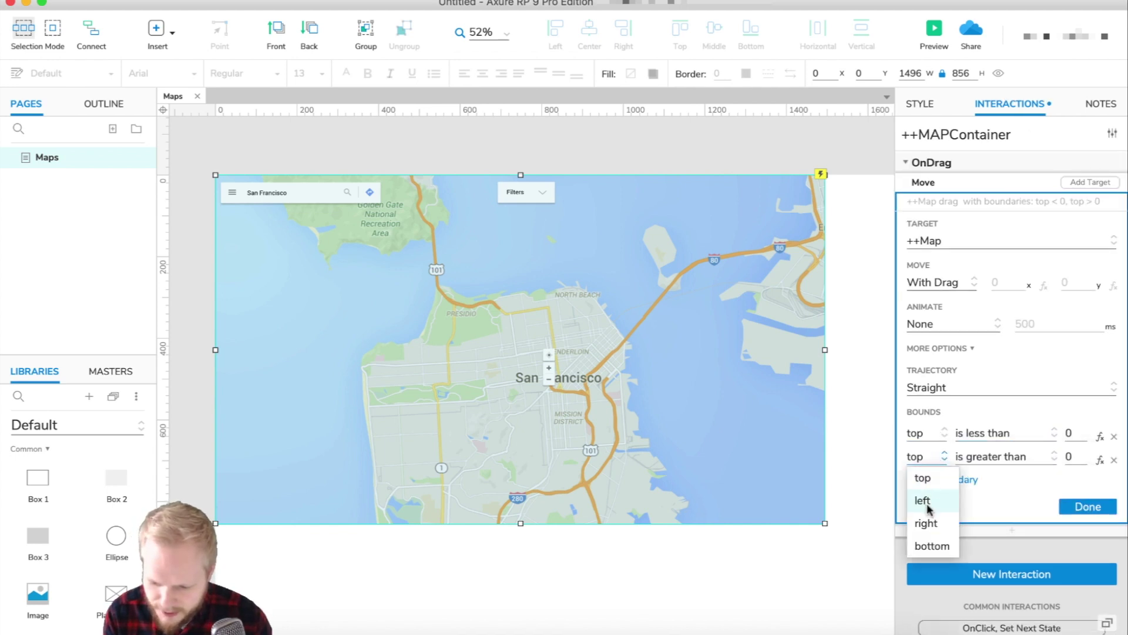
pyautogui.click(928, 507)
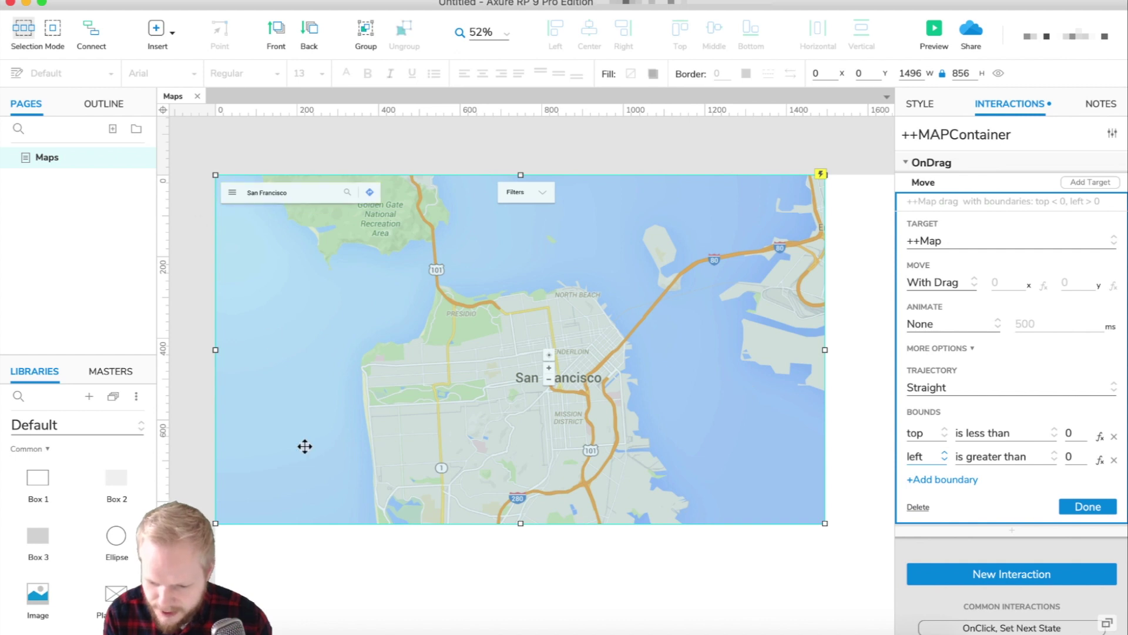
pyautogui.click(1003, 457)
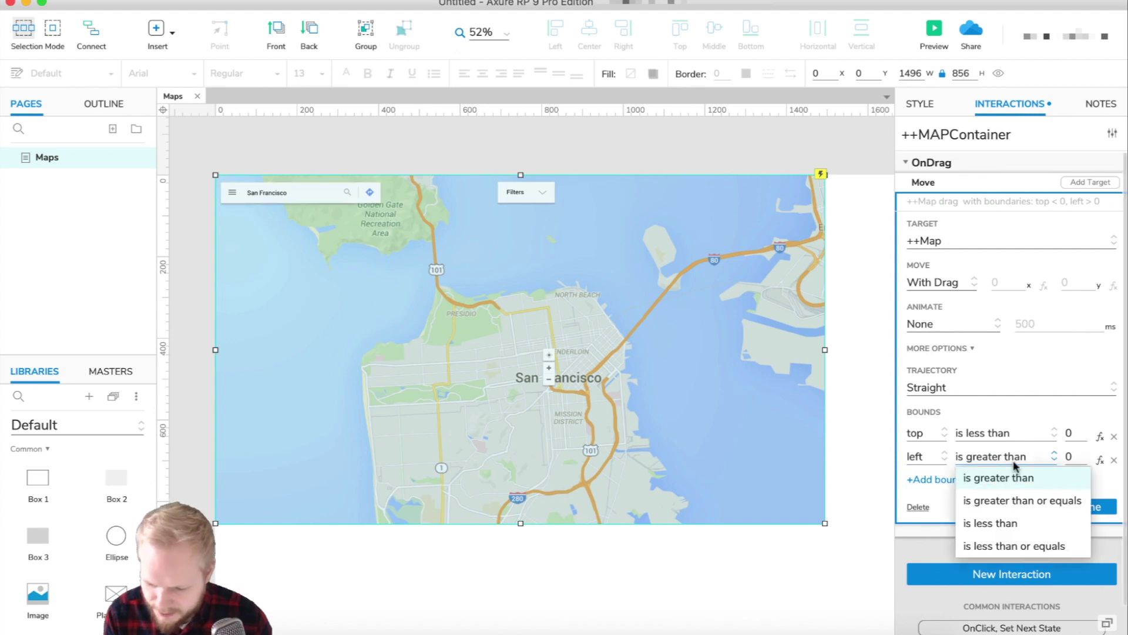
pyautogui.click(1007, 522)
pyautogui.click(1092, 507)
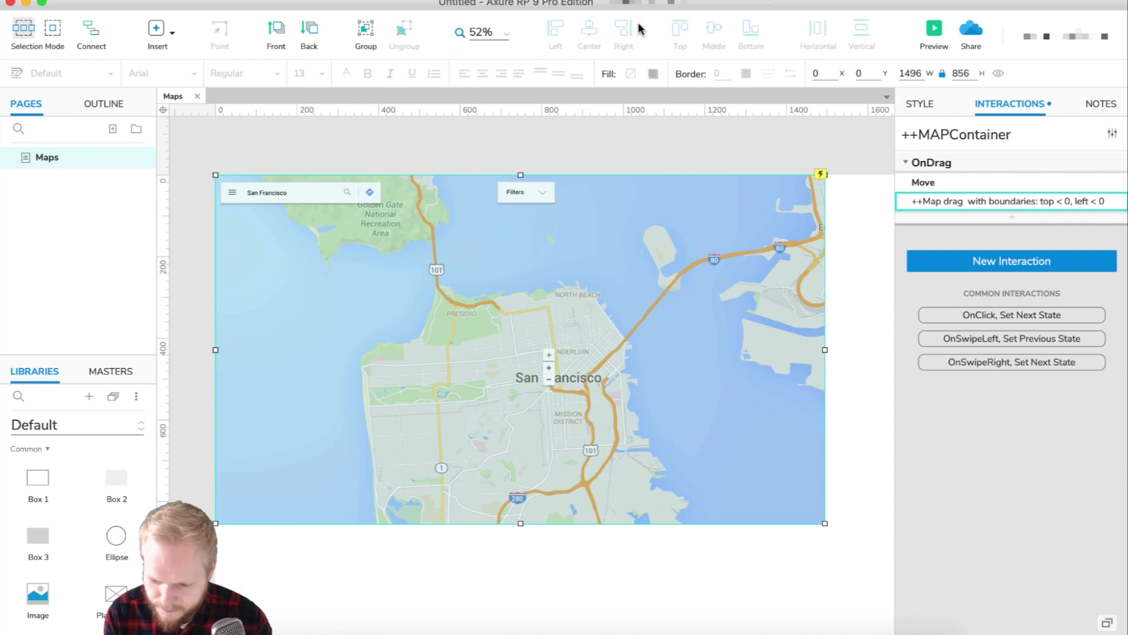
# Preview the prototype, test pulling the map past each of its edges, and close the preview
pyautogui.click(934, 32)
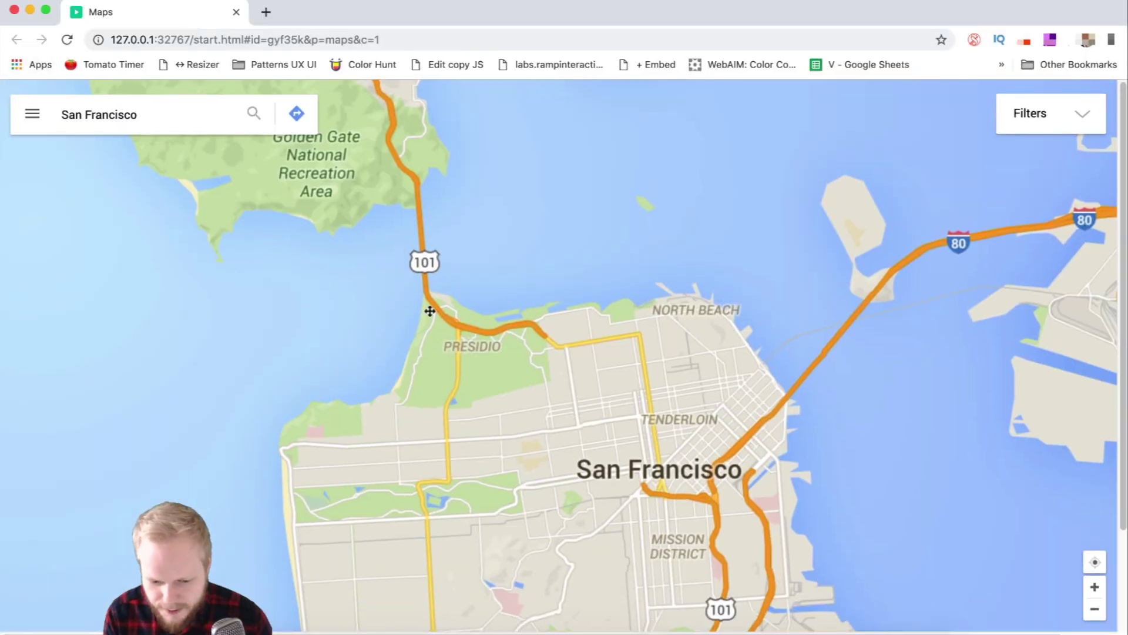
pyautogui.moveTo(430, 311); pyautogui.dragTo(346, 405)
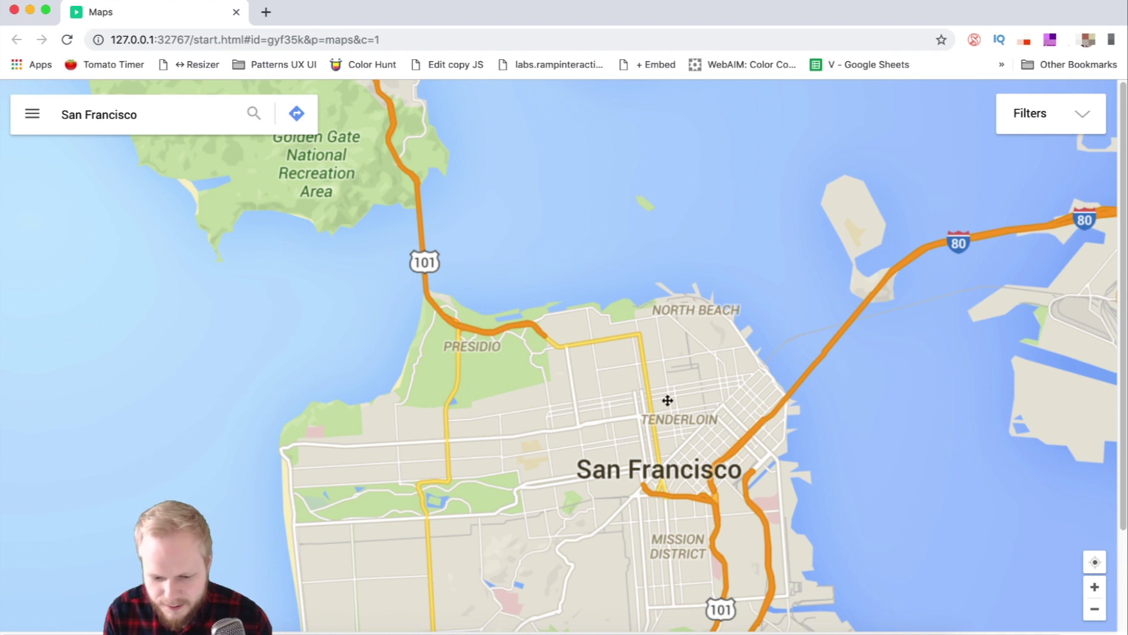
pyautogui.moveTo(656, 347); pyautogui.dragTo(549, 510)
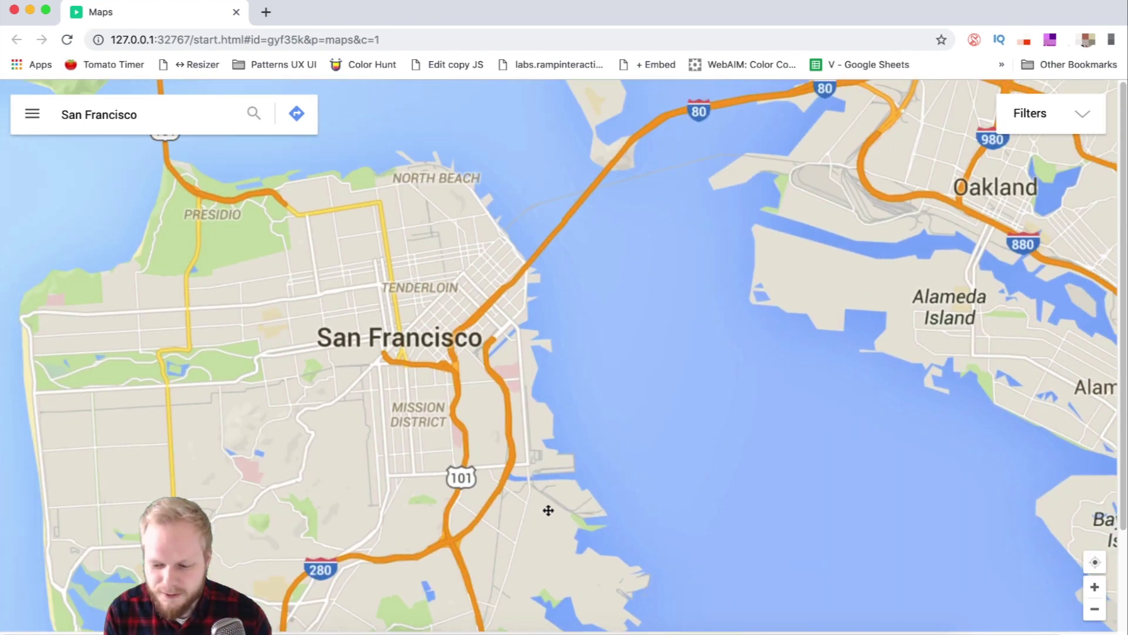
pyautogui.moveTo(981, 373); pyautogui.dragTo(597, 396)
pyautogui.moveTo(456, 398); pyautogui.dragTo(560, 100)
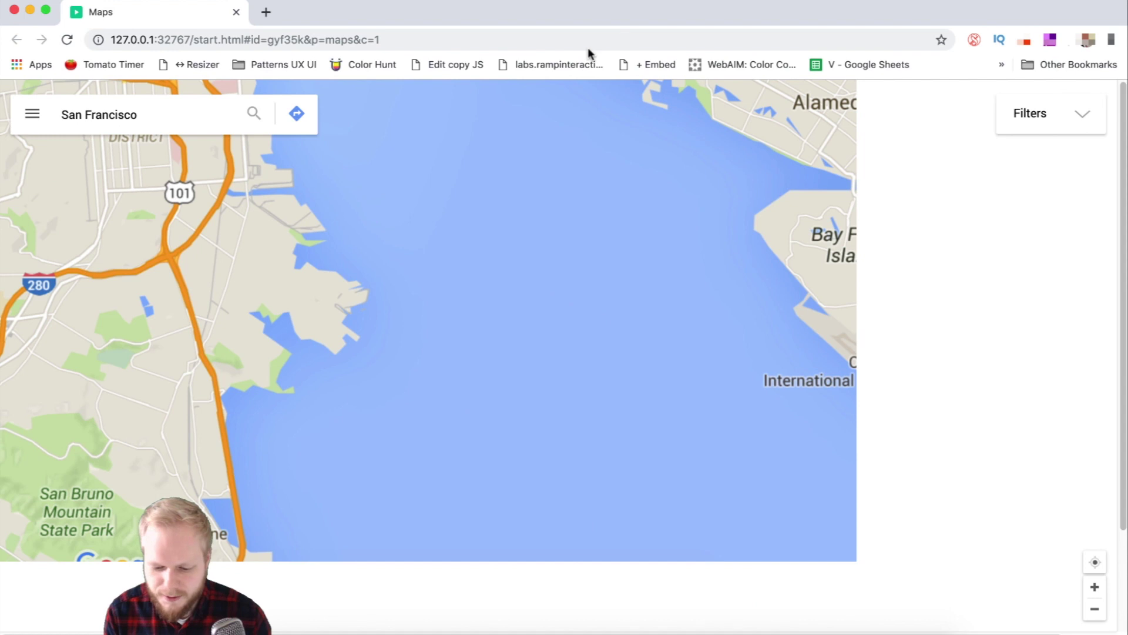
pyautogui.click(236, 12)
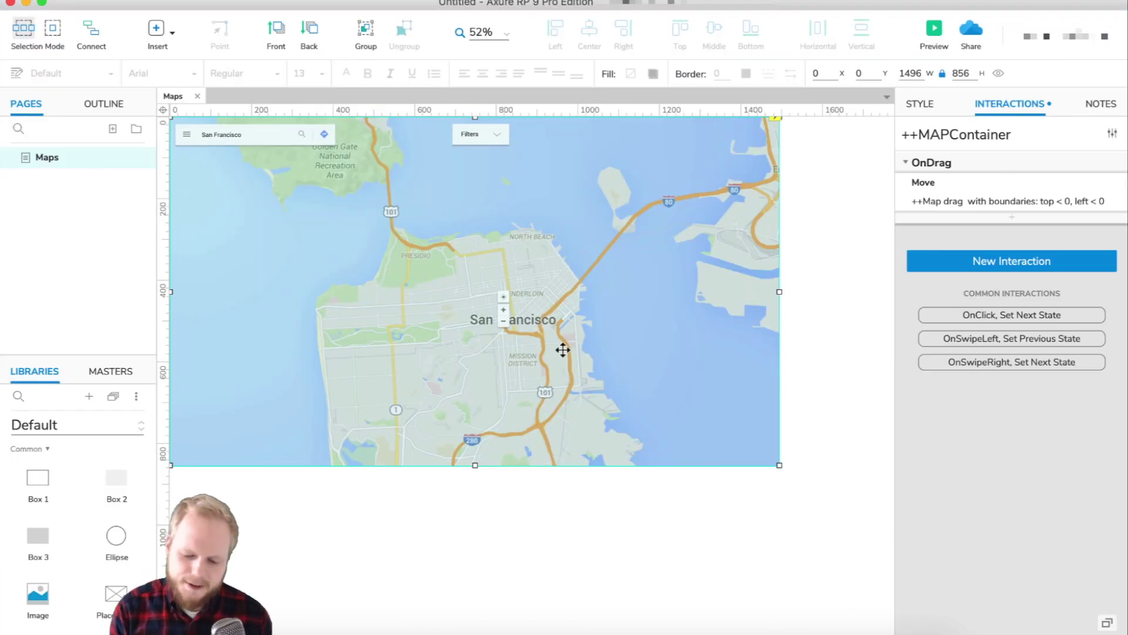
# Rename State1 of the ++Map panel nested inside ++MAPContainer as Xlarge
pyautogui.doubleClick(563, 350)
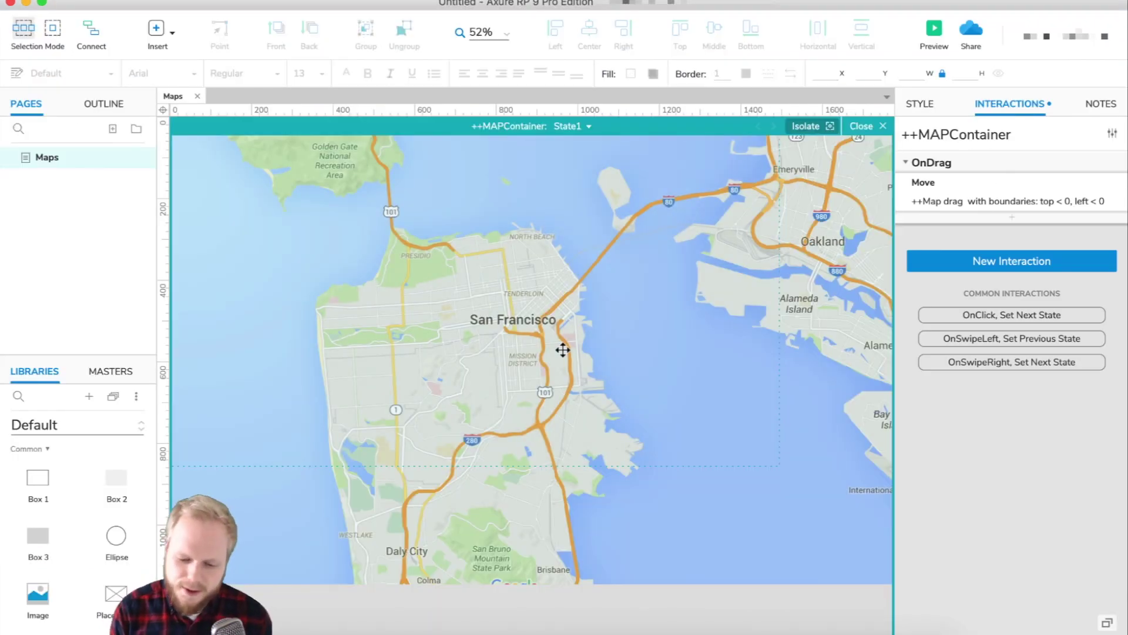
pyautogui.click(876, 134)
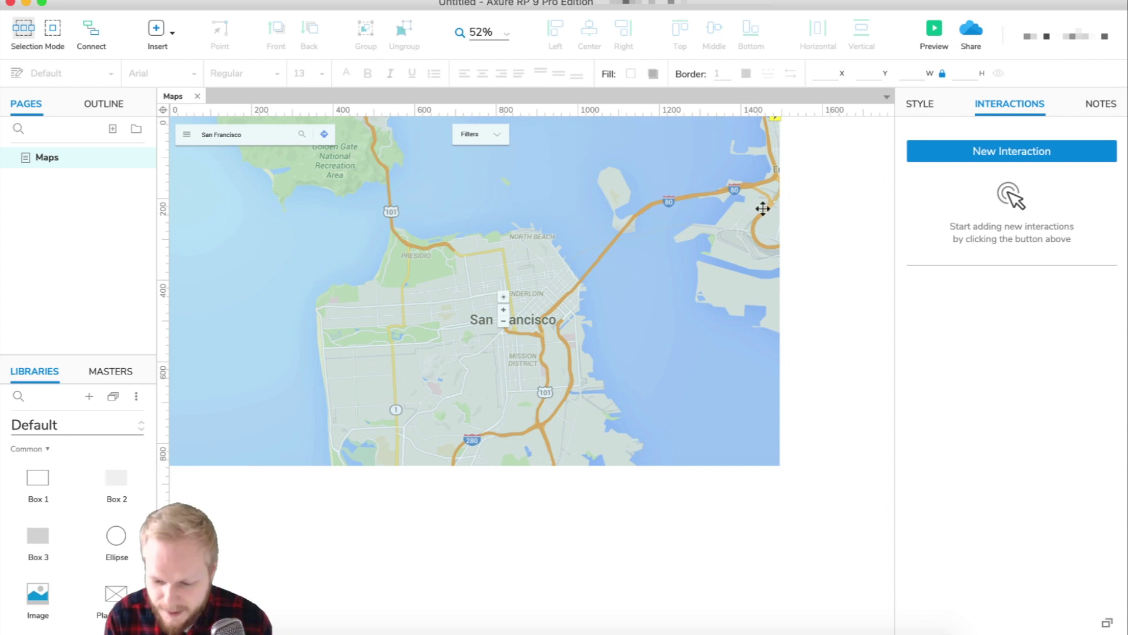
pyautogui.click(633, 249)
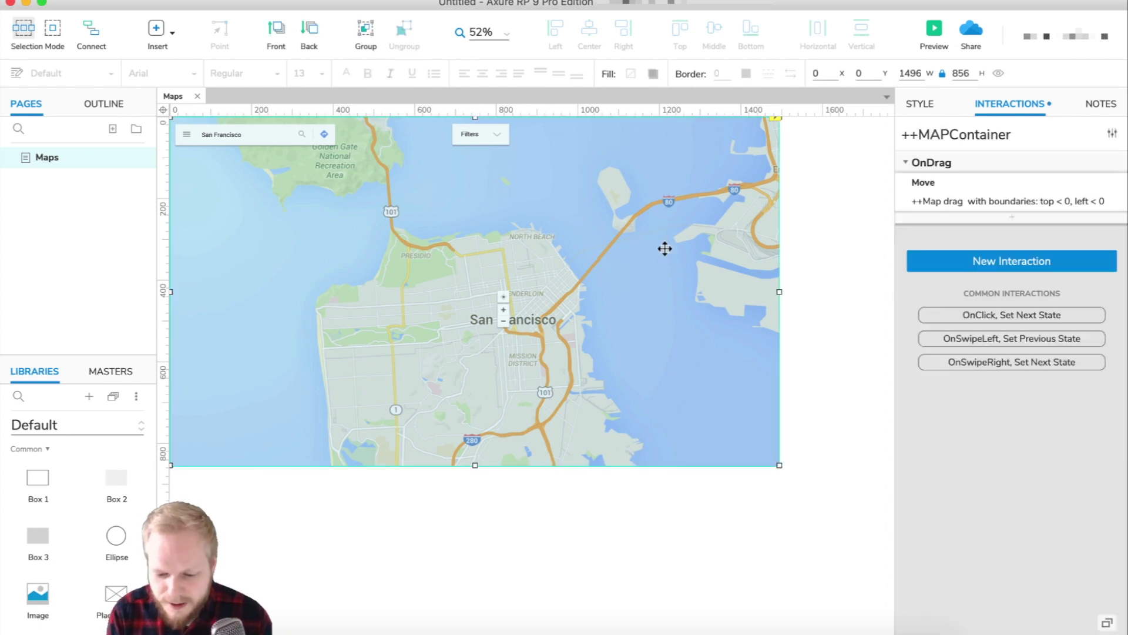
pyautogui.doubleClick(612, 252)
pyautogui.click(547, 316)
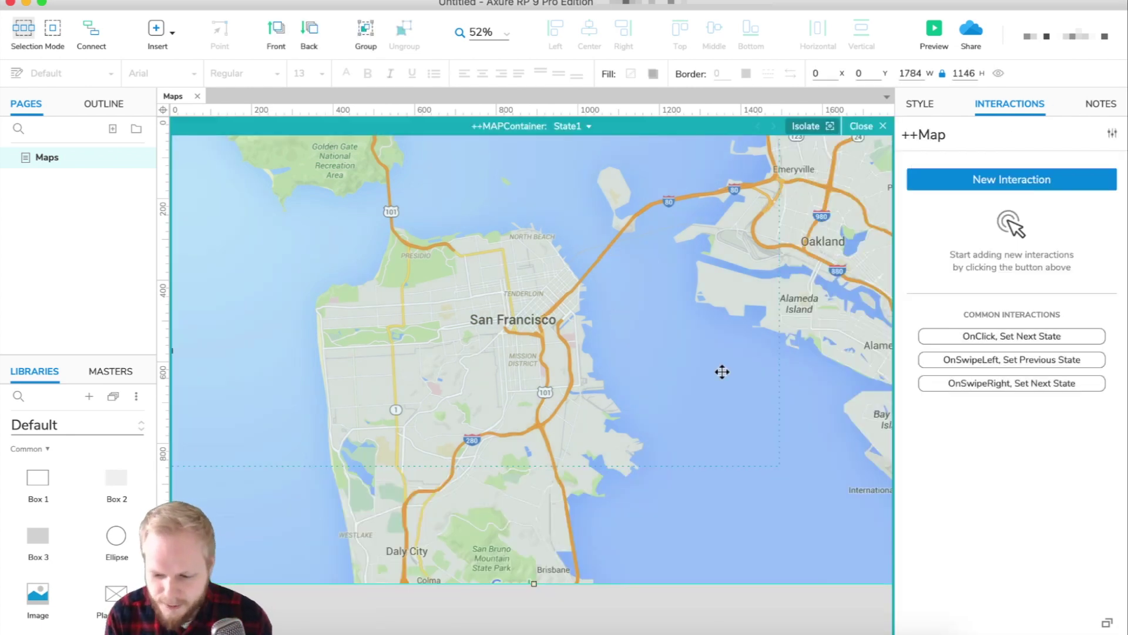
pyautogui.doubleClick(597, 354)
pyautogui.click(550, 125)
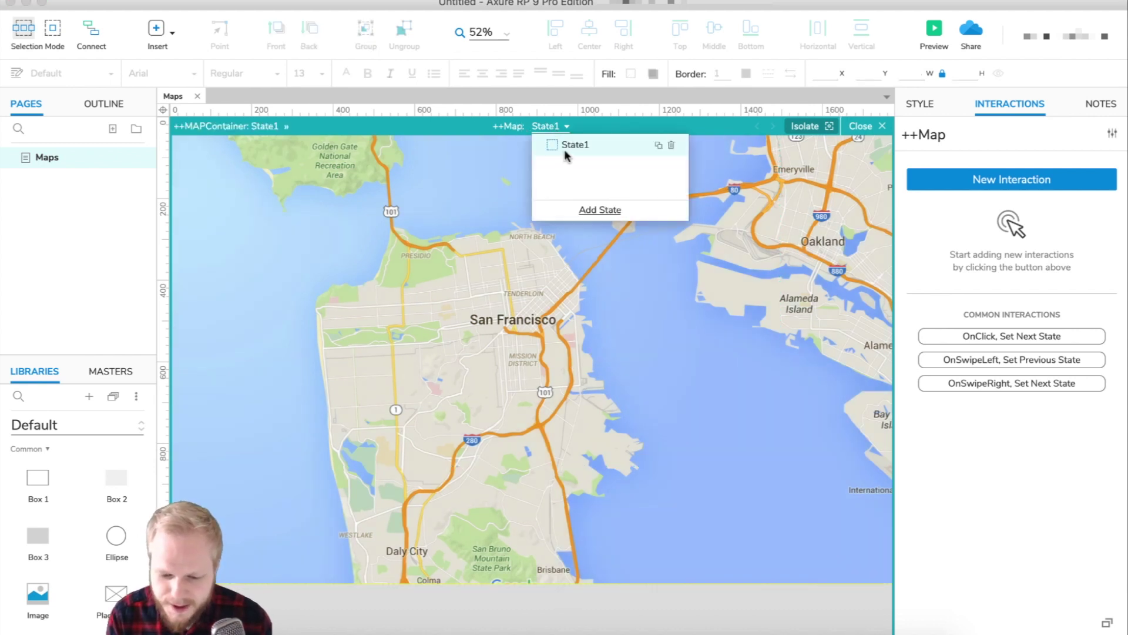
pyautogui.doubleClick(579, 146)
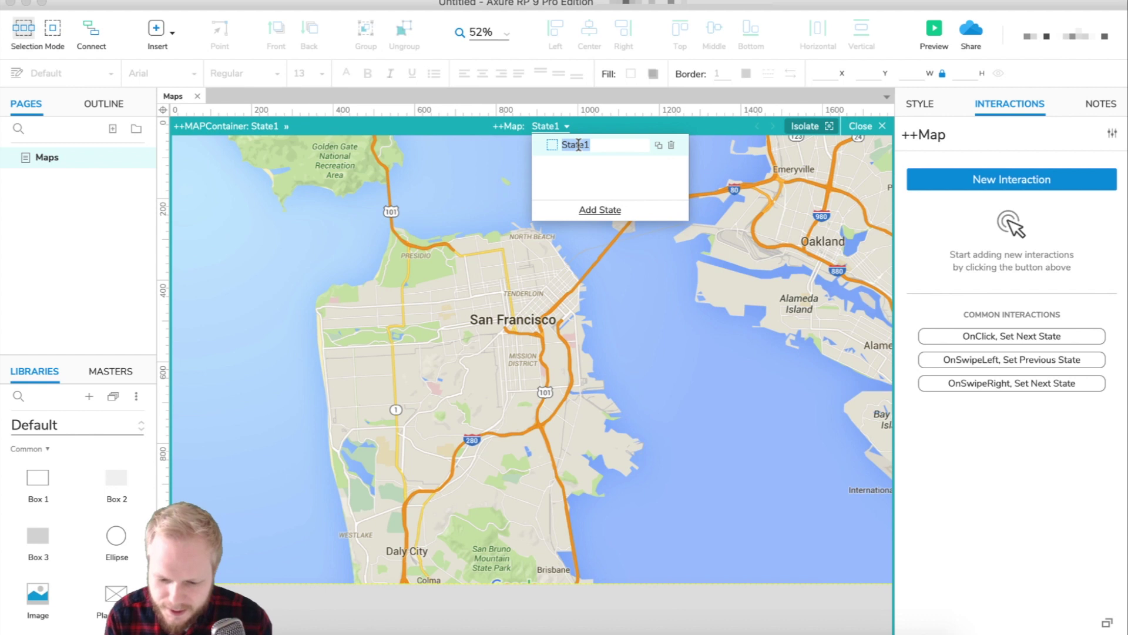
pyautogui.write('L')
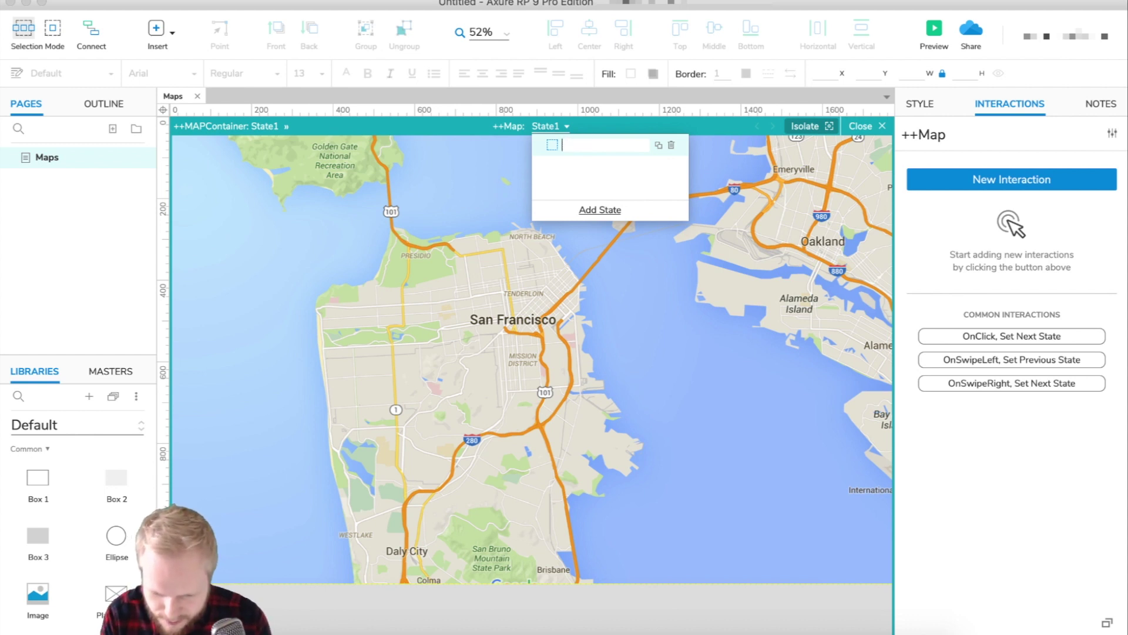
pyautogui.write('large')
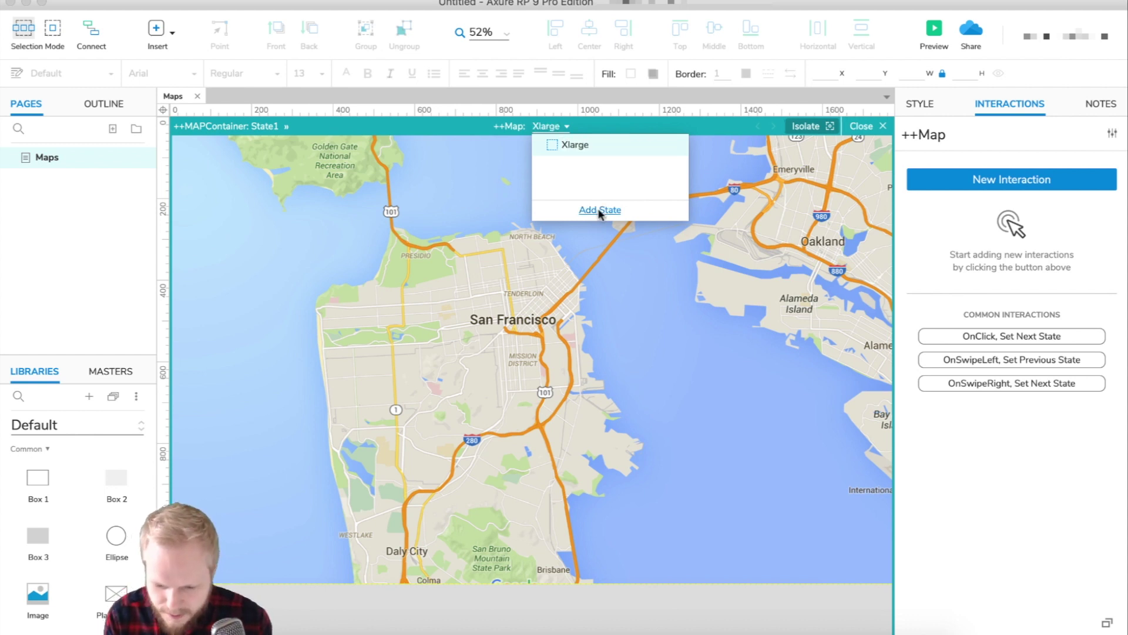
# Add three more states to the ++Map panel, named Large, Medium and Small
pyautogui.click(596, 209)
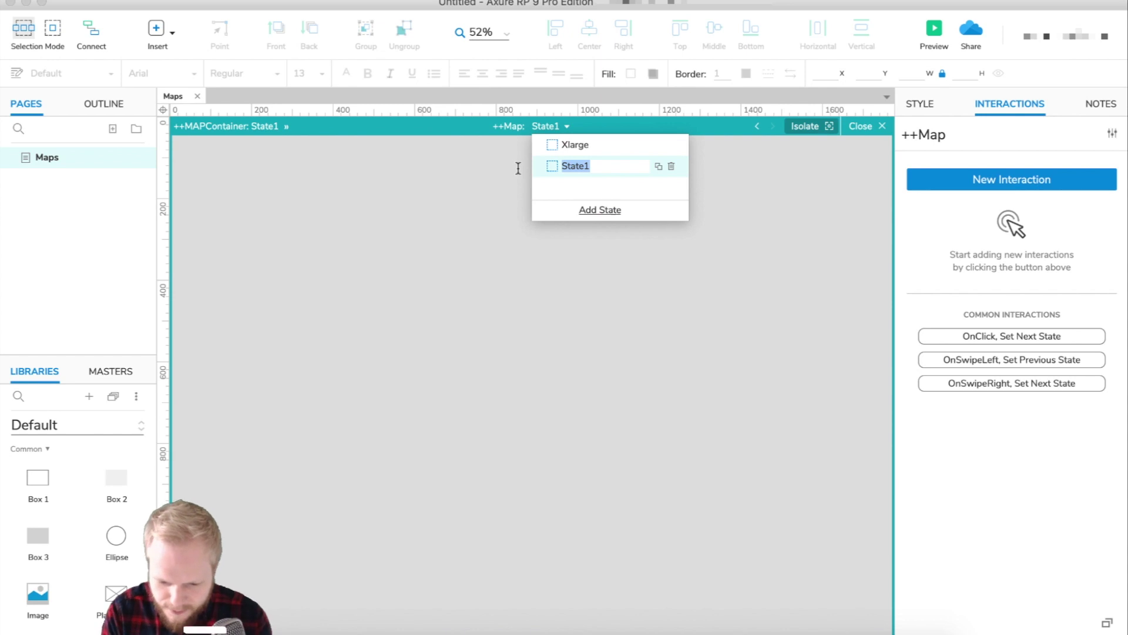
pyautogui.write('Large')
pyautogui.press('Return')
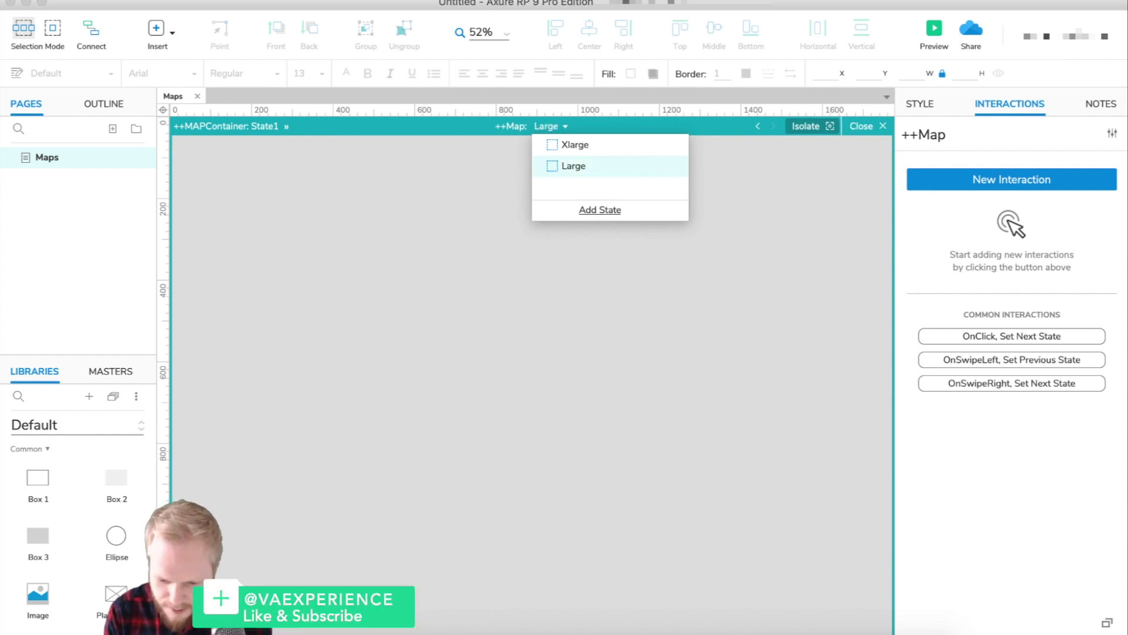
pyautogui.click(596, 210)
pyautogui.write('Medium')
pyautogui.press('Return')
pyautogui.click(596, 213)
pyautogui.doubleClick(587, 180)
pyautogui.write('Small')
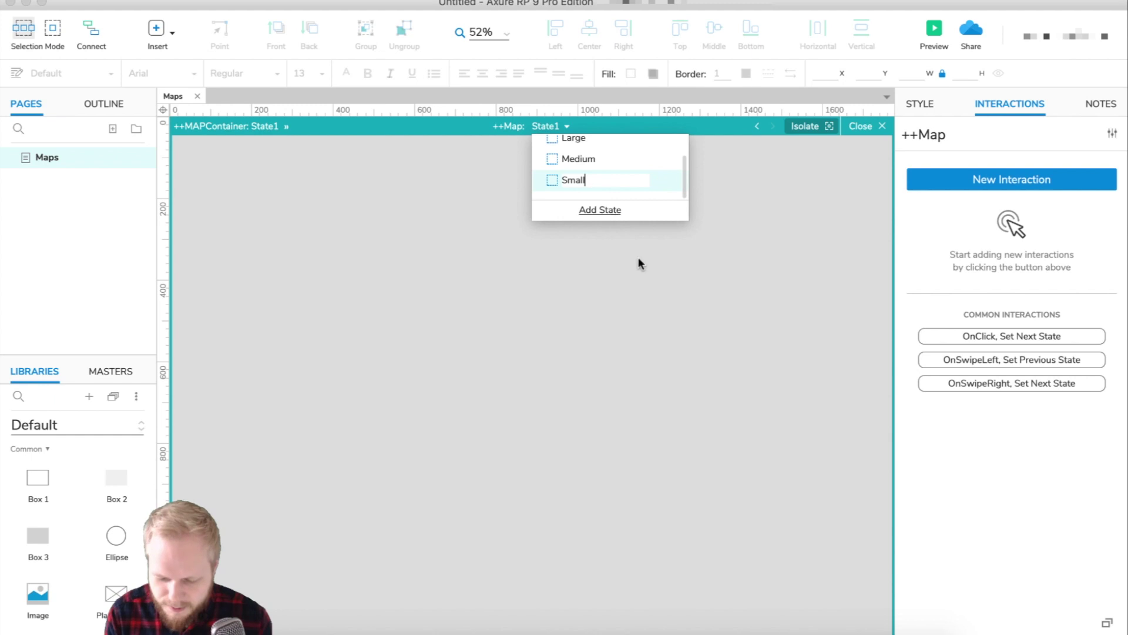
pyautogui.click(584, 227)
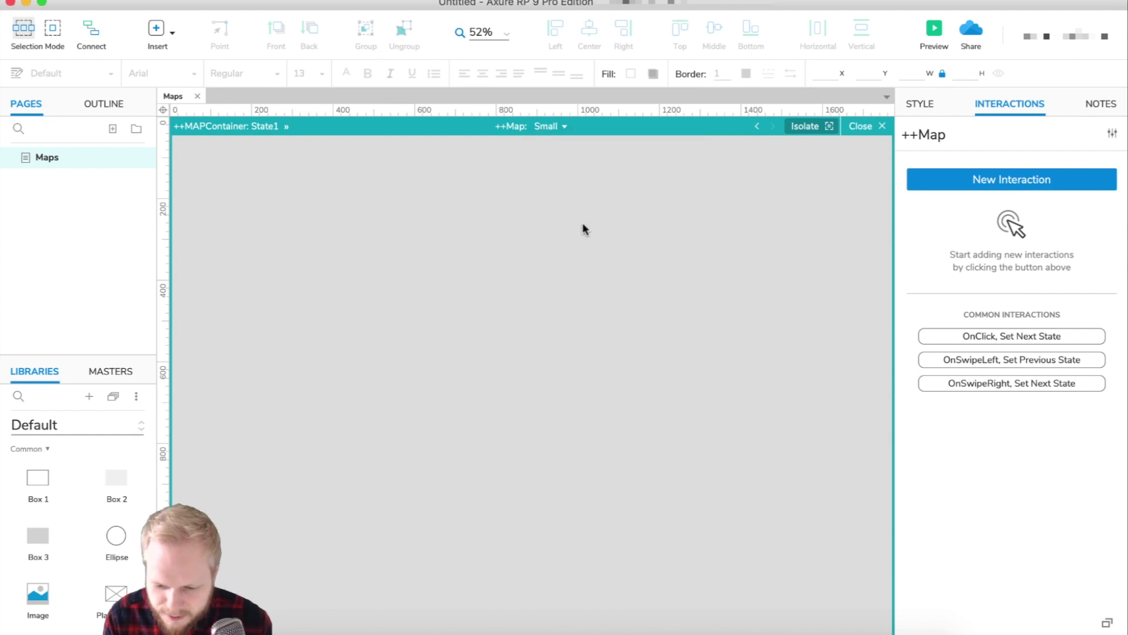
# Delete the google_map image from the ++Map panel's Xlarge state
pyautogui.click(542, 126)
pyautogui.click(587, 146)
pyautogui.click(618, 404)
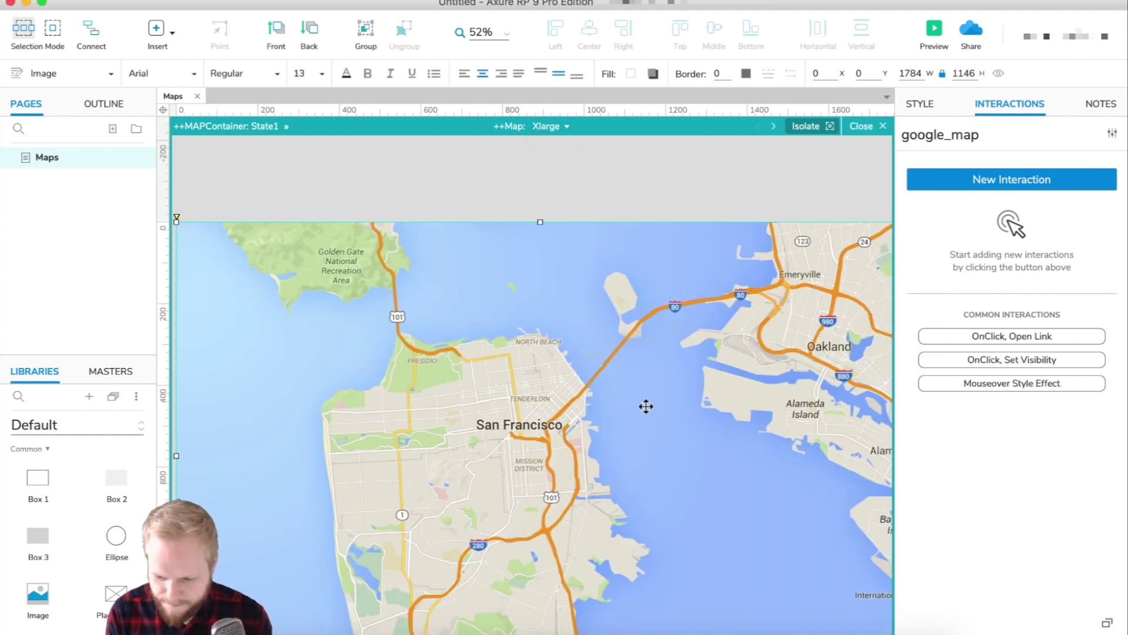
pyautogui.scroll(-3, 645, 405)
pyautogui.press('Delete')
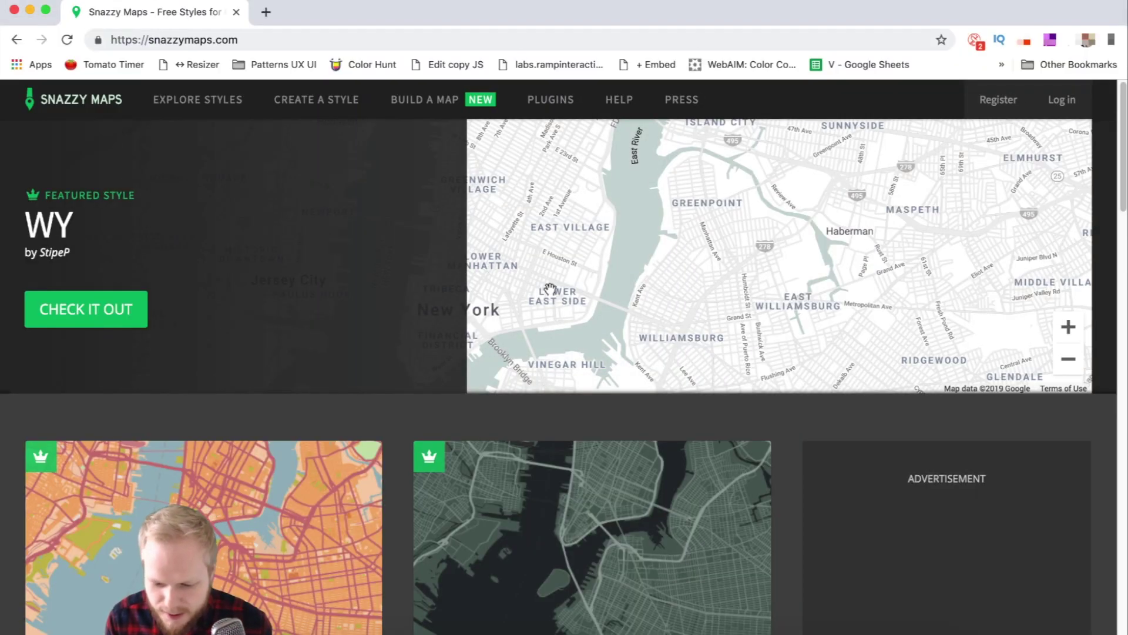
# Switch to the Snazzy Maps site in the browser, browse the recent map styles and open the ot VBW style
pyautogui.scroll(-5, 550, 290)
pyautogui.scroll(1, 547, 290)
pyautogui.scroll(-5, 547, 290)
pyautogui.click(615, 260)
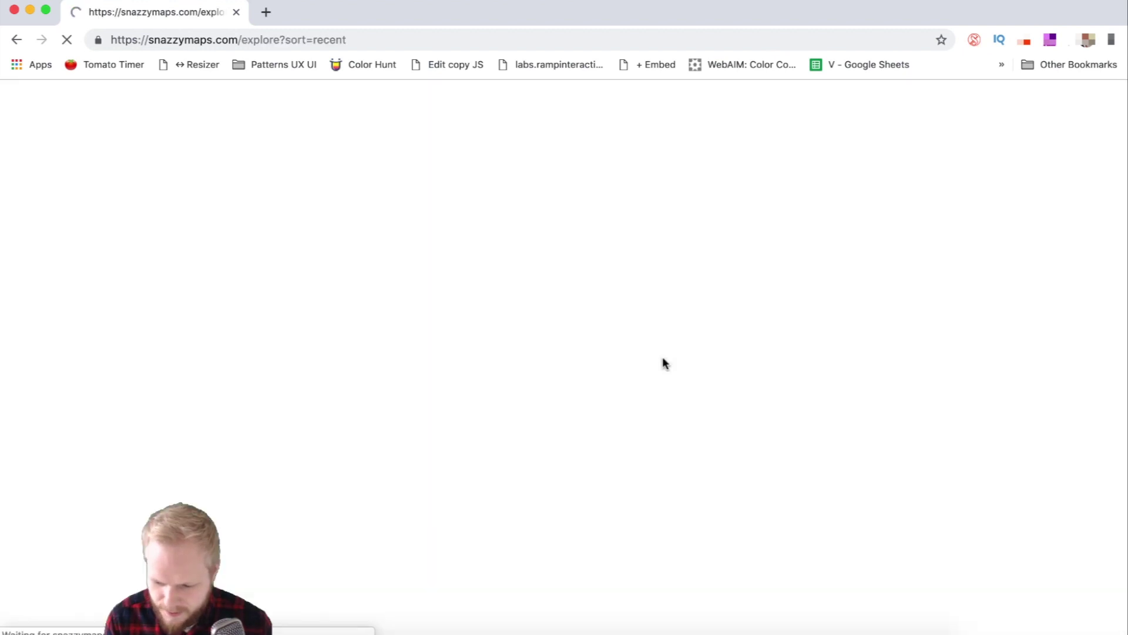
pyautogui.scroll(-8, 654, 305)
pyautogui.scroll(-6, 566, 282)
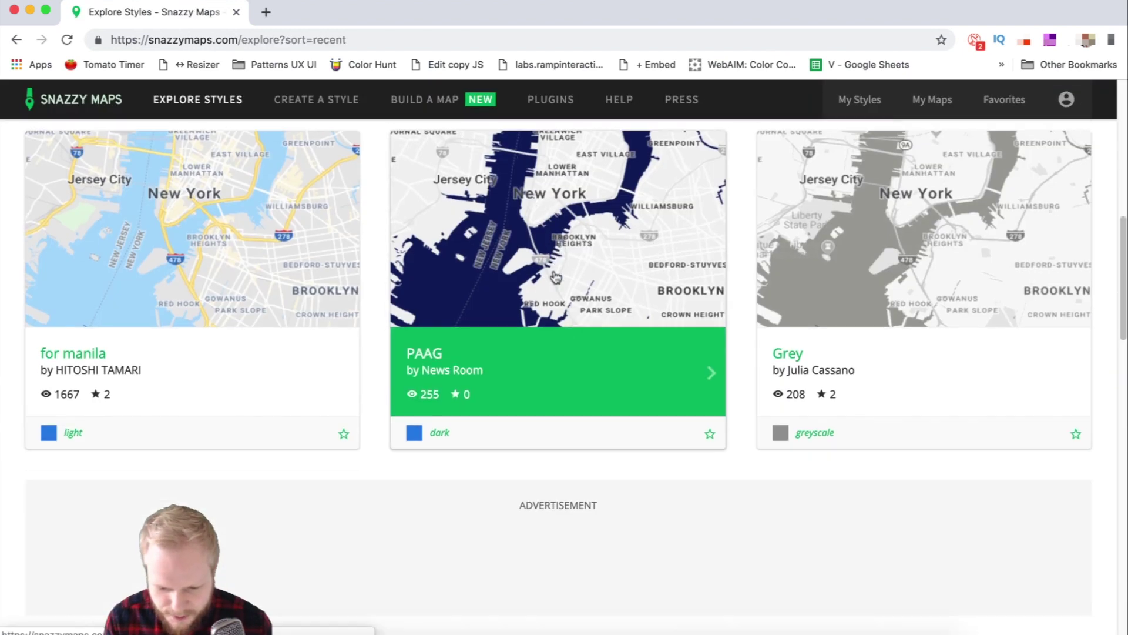
pyautogui.press('Right')
pyautogui.press('Right')
pyautogui.press('Right')
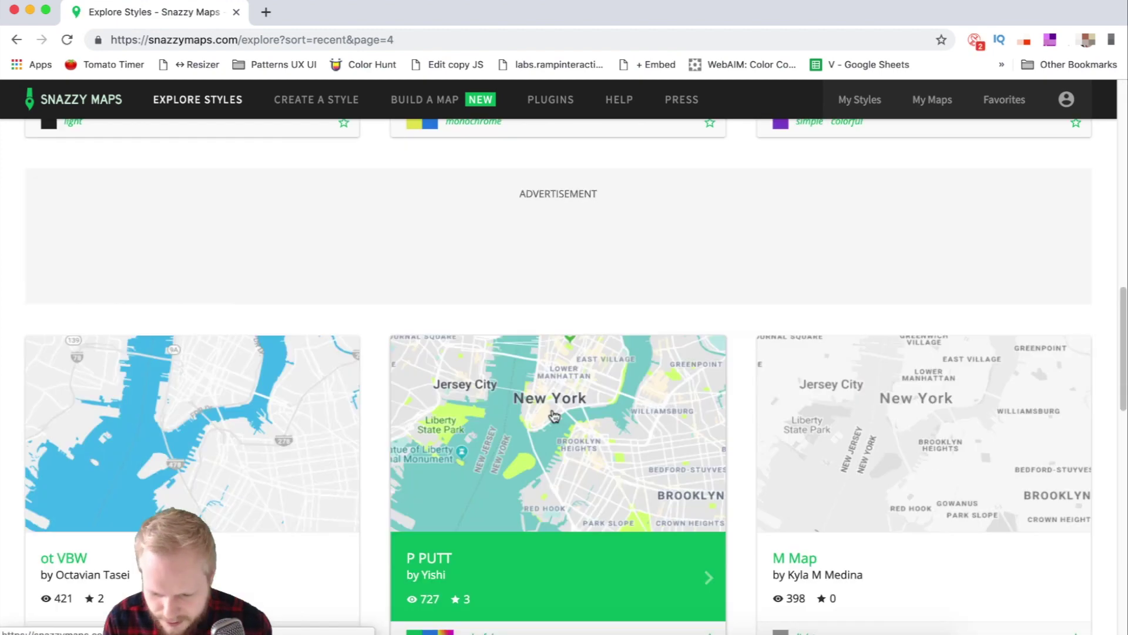
pyautogui.scroll(-4, 554, 415)
pyautogui.click(245, 239)
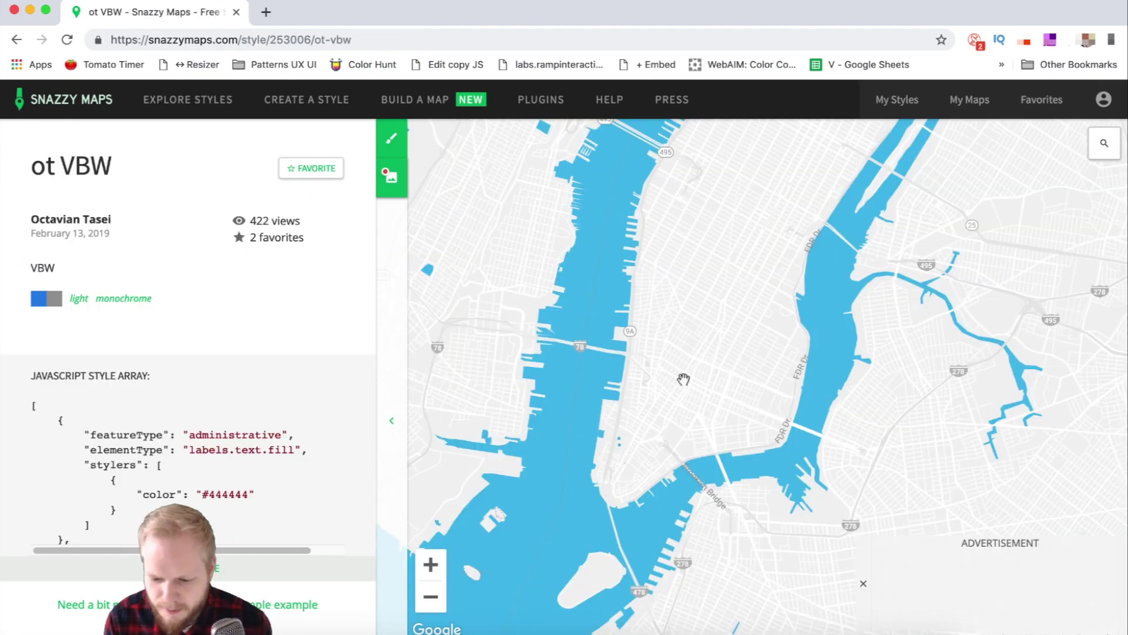
# Open the image download options for the ot VBW style and set the image dimensions to 1000 × 1000 px
pyautogui.moveTo(391, 141)
pyautogui.click(391, 178)
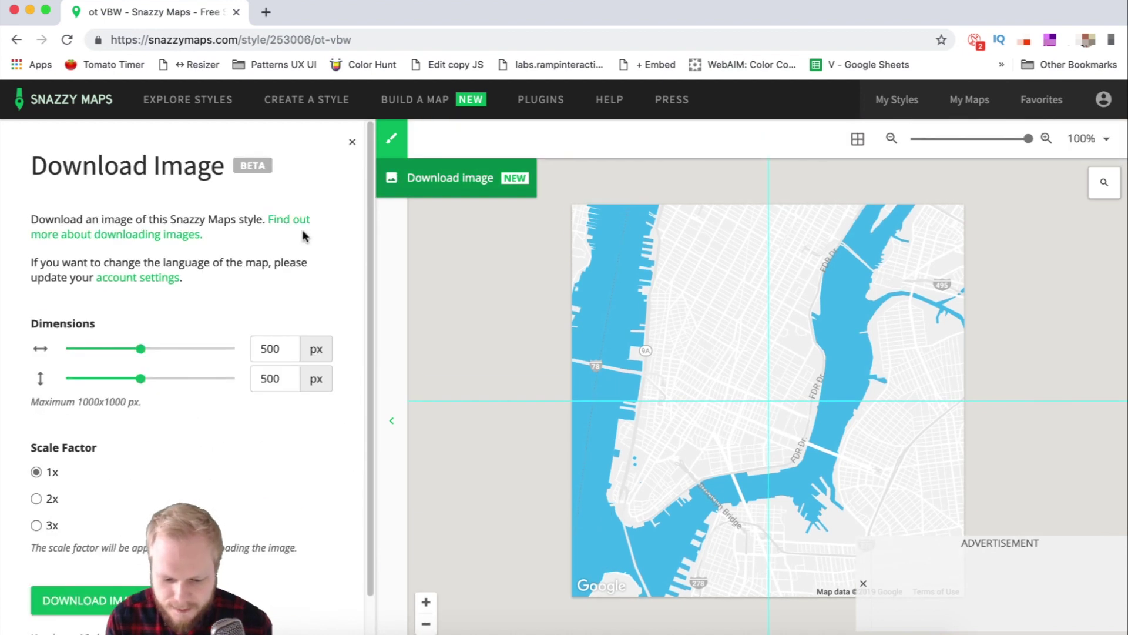
pyautogui.moveTo(141, 352); pyautogui.dragTo(306, 355)
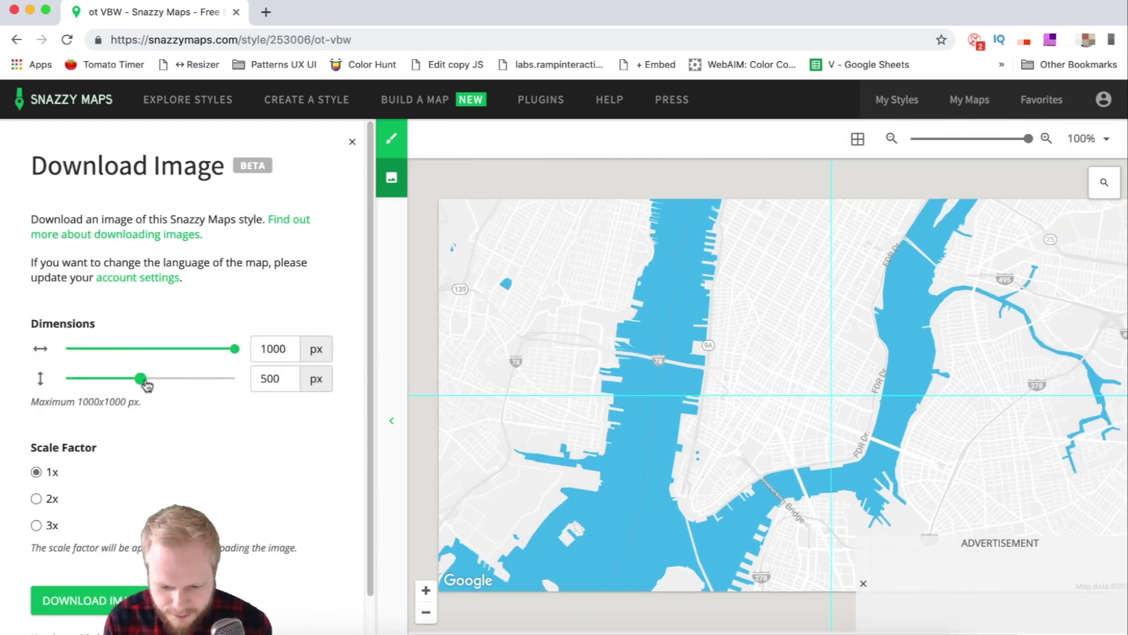
pyautogui.moveTo(141, 379); pyautogui.dragTo(297, 380)
pyautogui.scroll(-1, 659, 372)
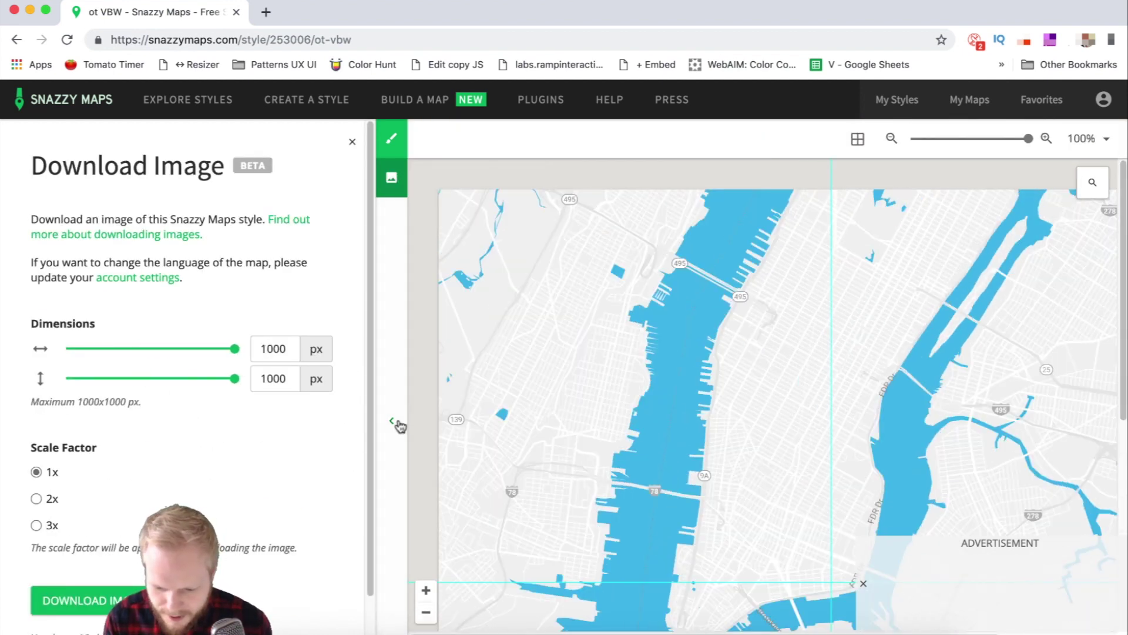
pyautogui.moveTo(998, 416); pyautogui.dragTo(1004, 466)
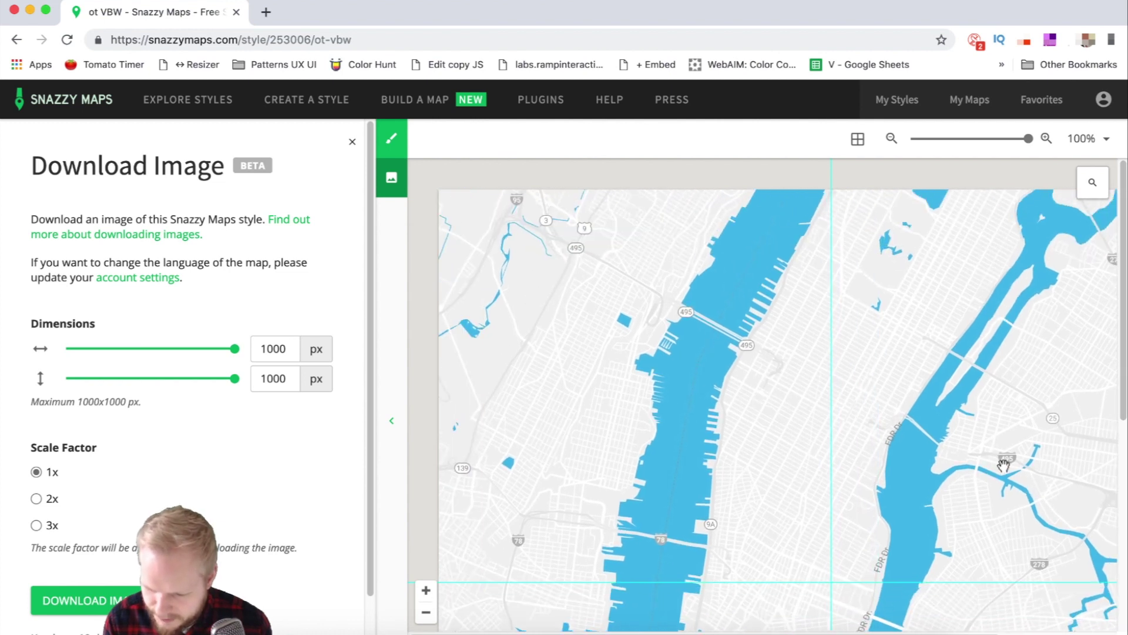
# Search the map for San Francisco and frame the city with its surrounding bay area zoomed out
pyautogui.click(1094, 182)
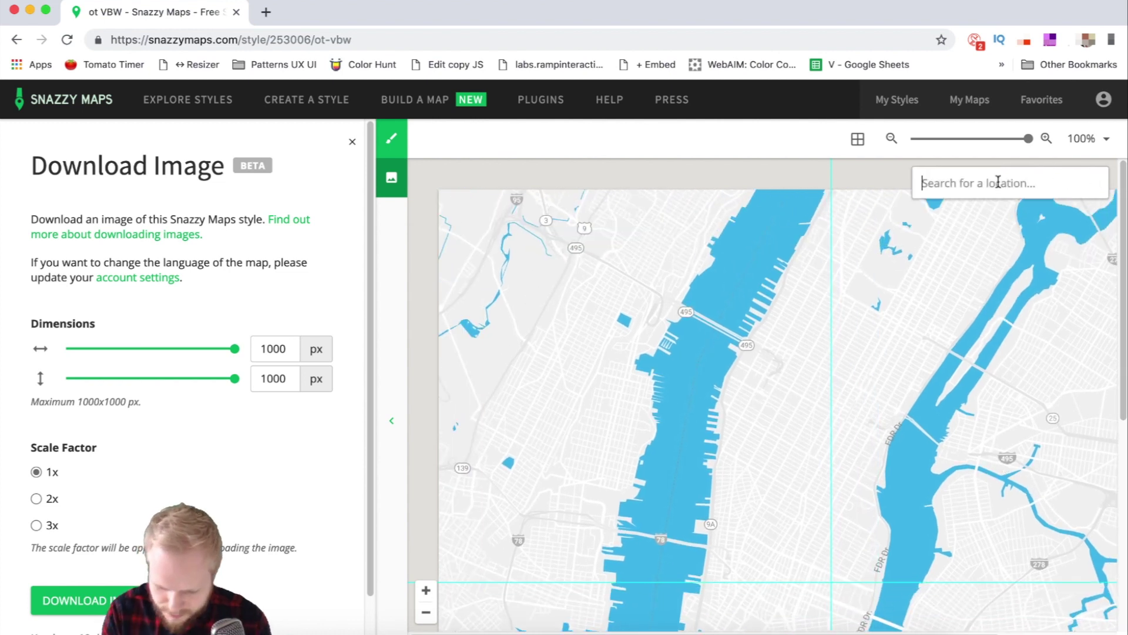
pyautogui.write('san francisco')
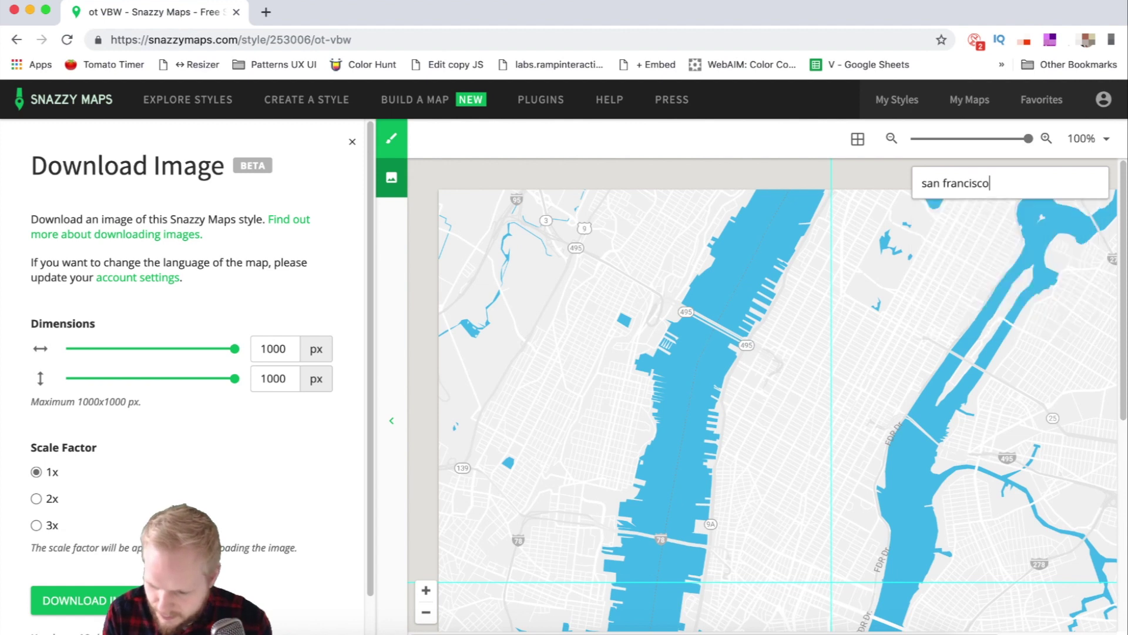
pyautogui.press('Return')
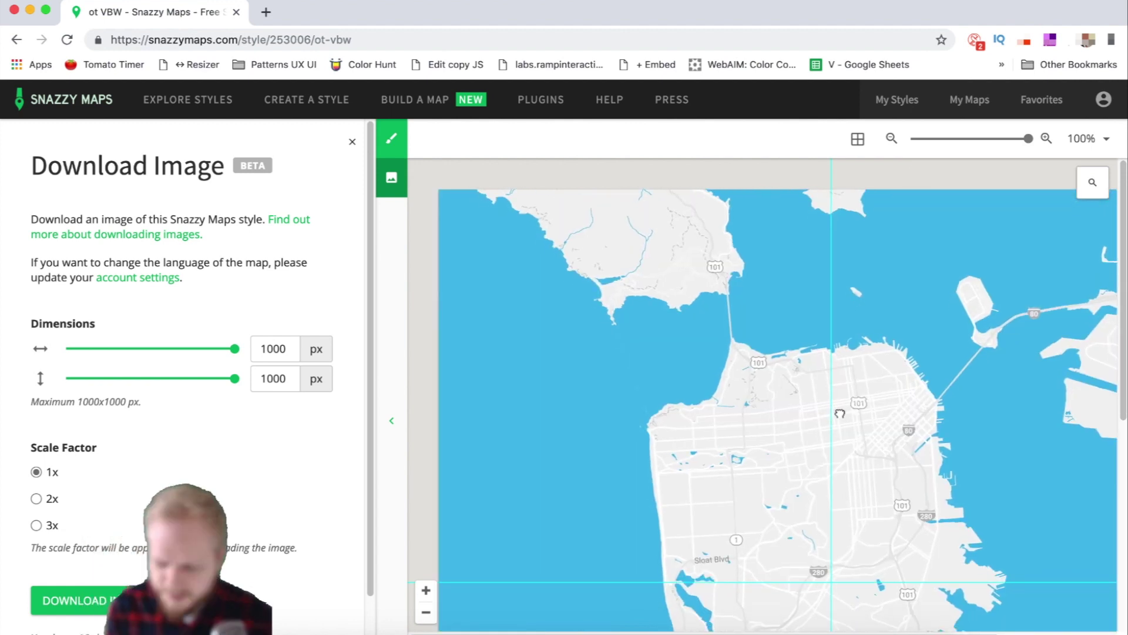
pyautogui.scroll(-2, 840, 414)
pyautogui.scroll(-3, 911, 429)
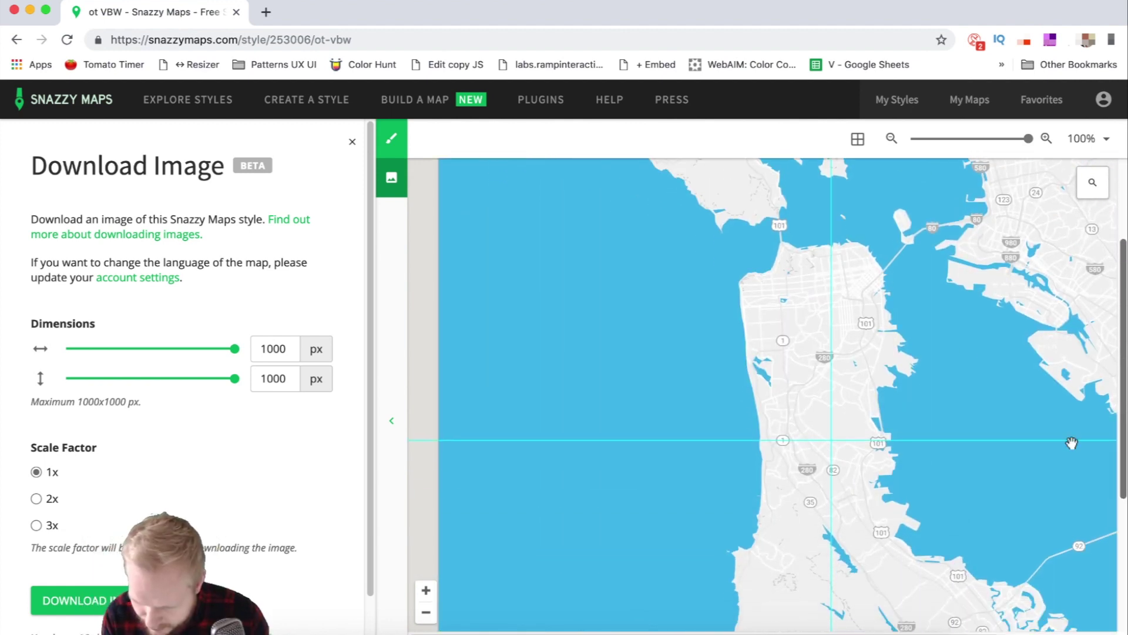
pyautogui.scroll(3, 974, 442)
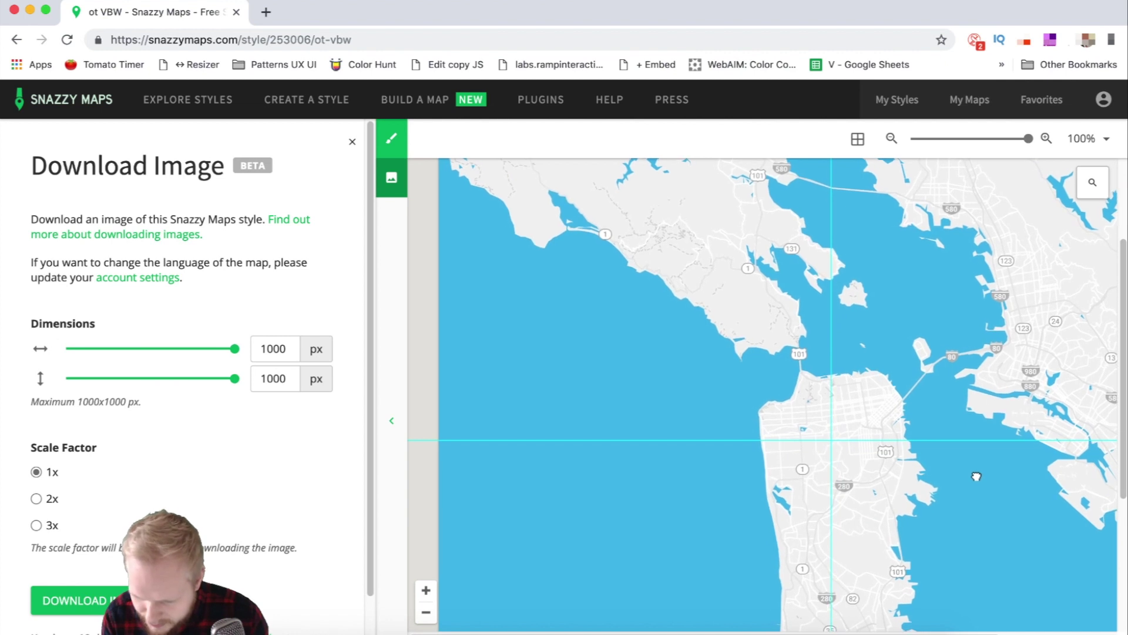
# Set the scale factor to 2x and download the zoomed-out San Francisco map image
pyautogui.click(36, 499)
pyautogui.click(76, 600)
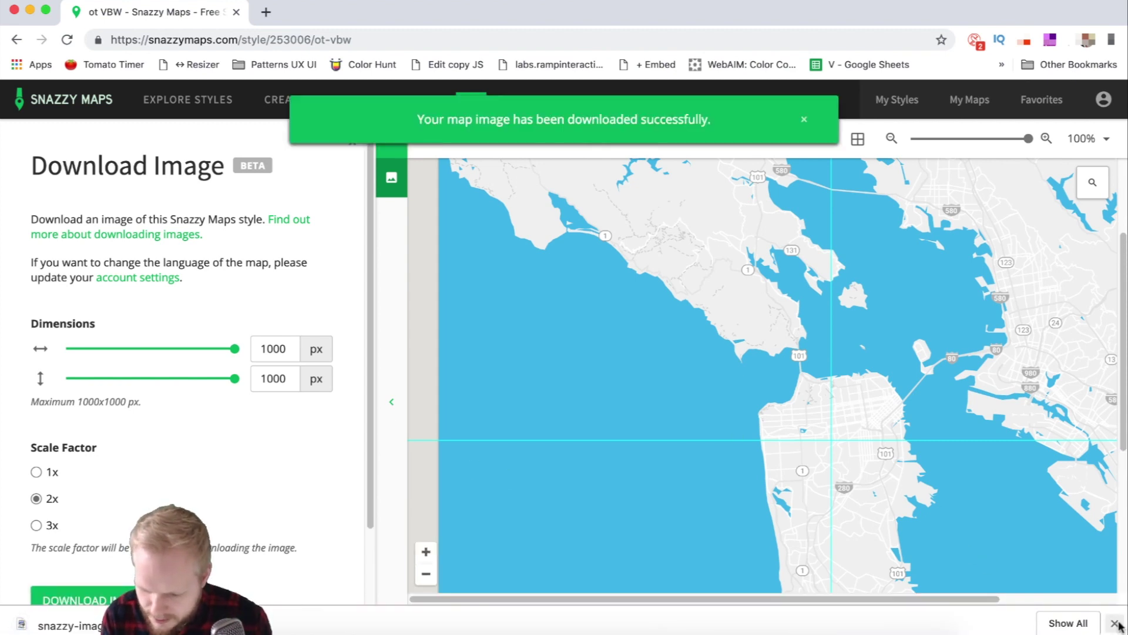
pyautogui.click(1113, 626)
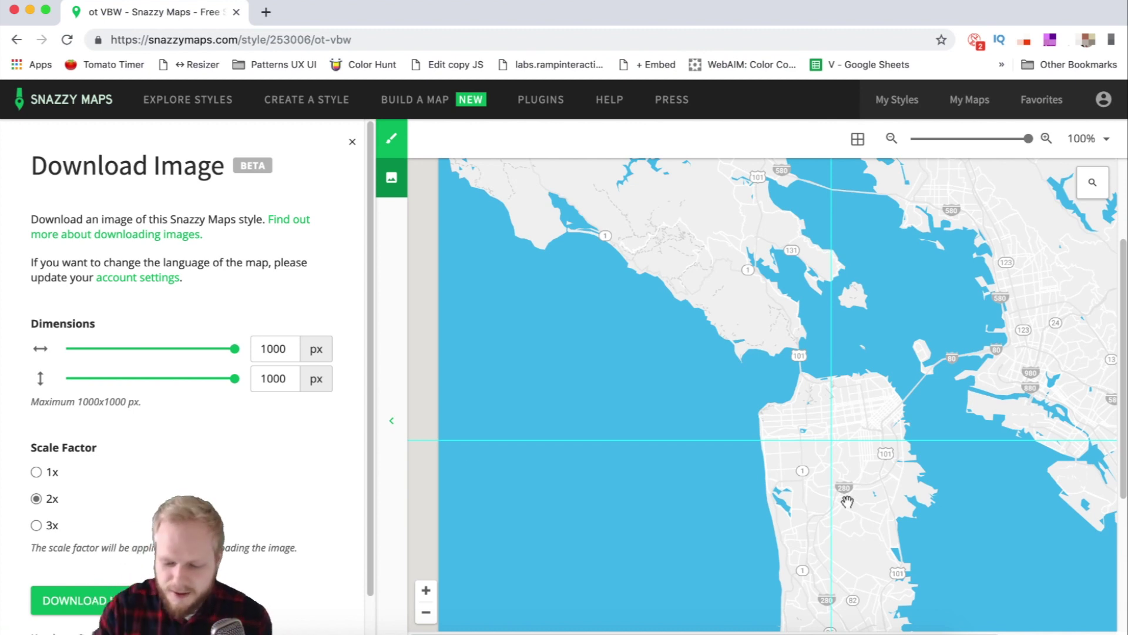
# Frame San Francisco one zoom level closer and download that map image at 2x
pyautogui.click(427, 592)
pyautogui.click(427, 592)
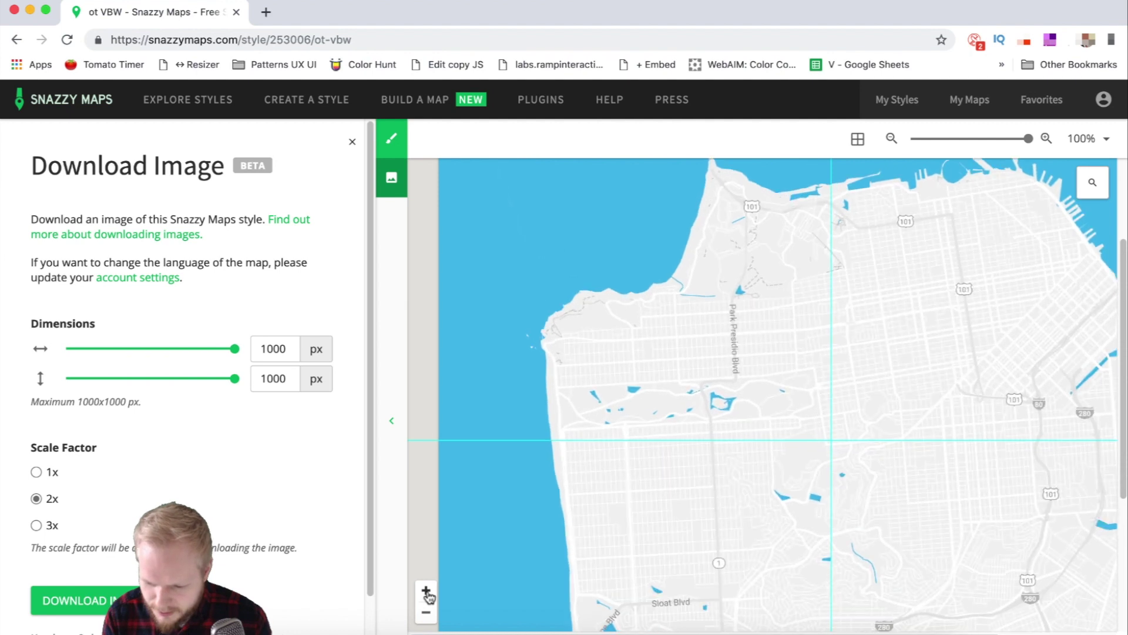
pyautogui.click(427, 612)
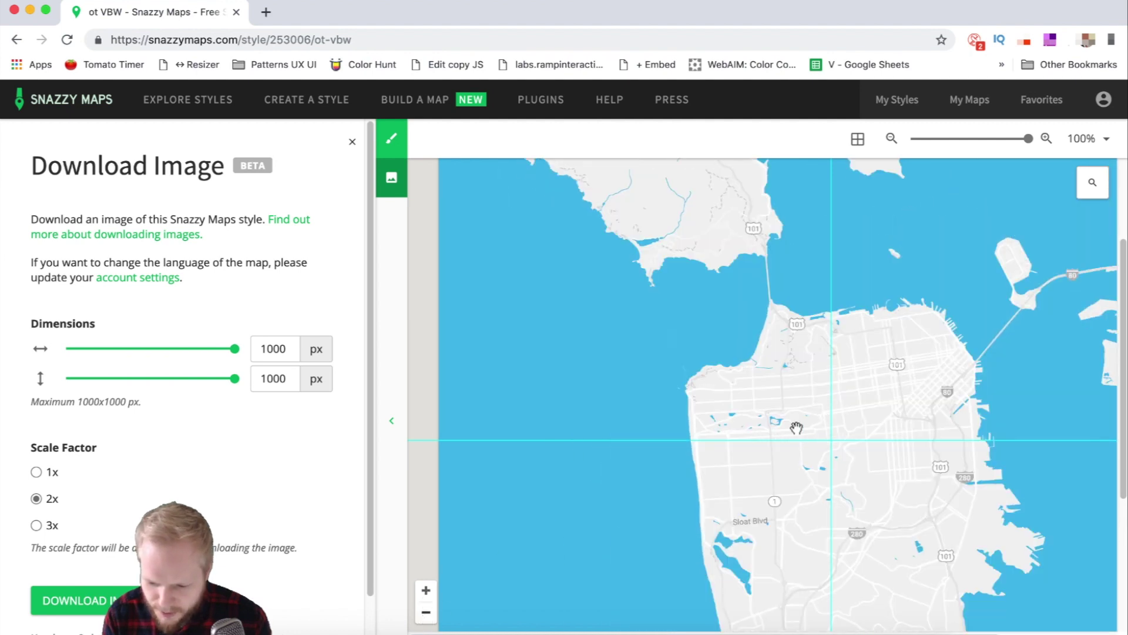
pyautogui.click(118, 600)
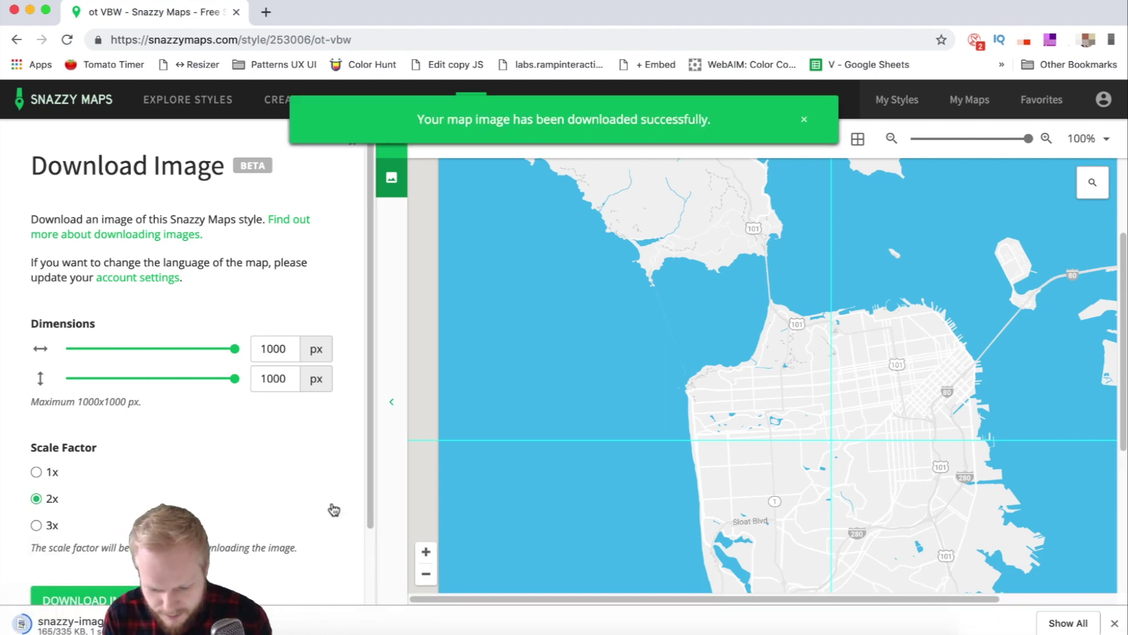
pyautogui.click(1115, 623)
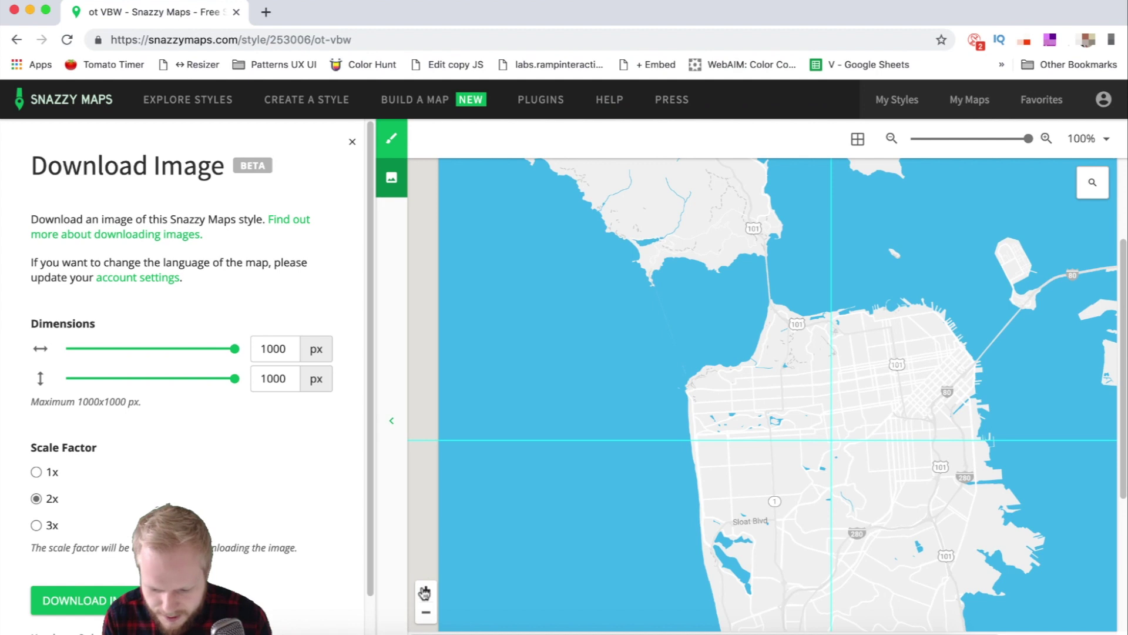
# Download two more San Francisco map images at 2x, each one zoom level closer than the previous
pyautogui.click(424, 593)
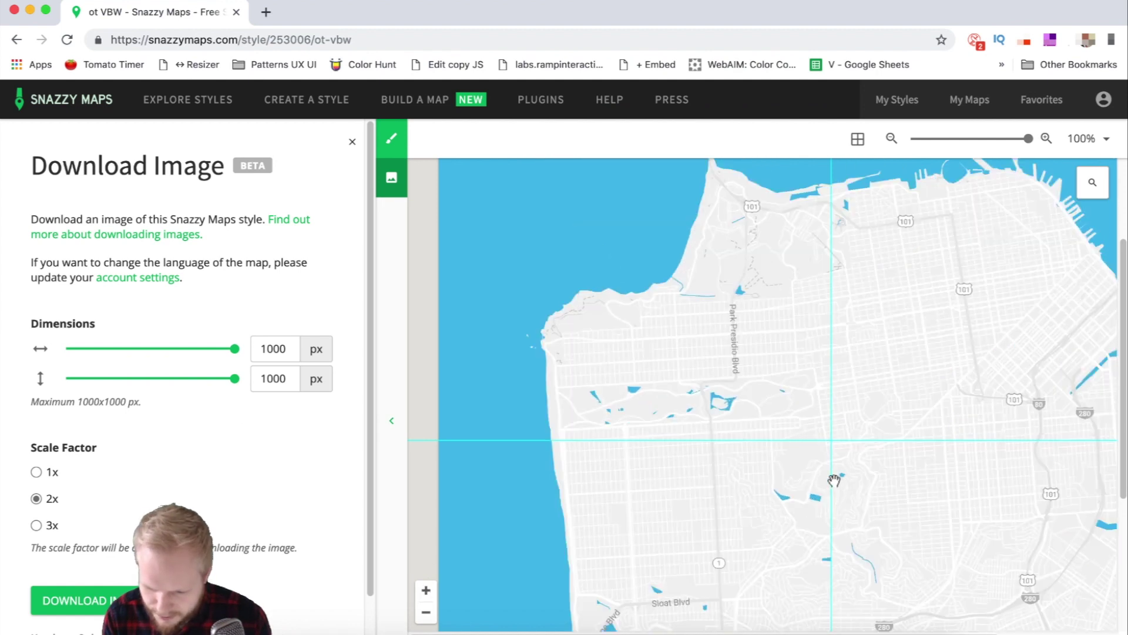
pyautogui.click(74, 611)
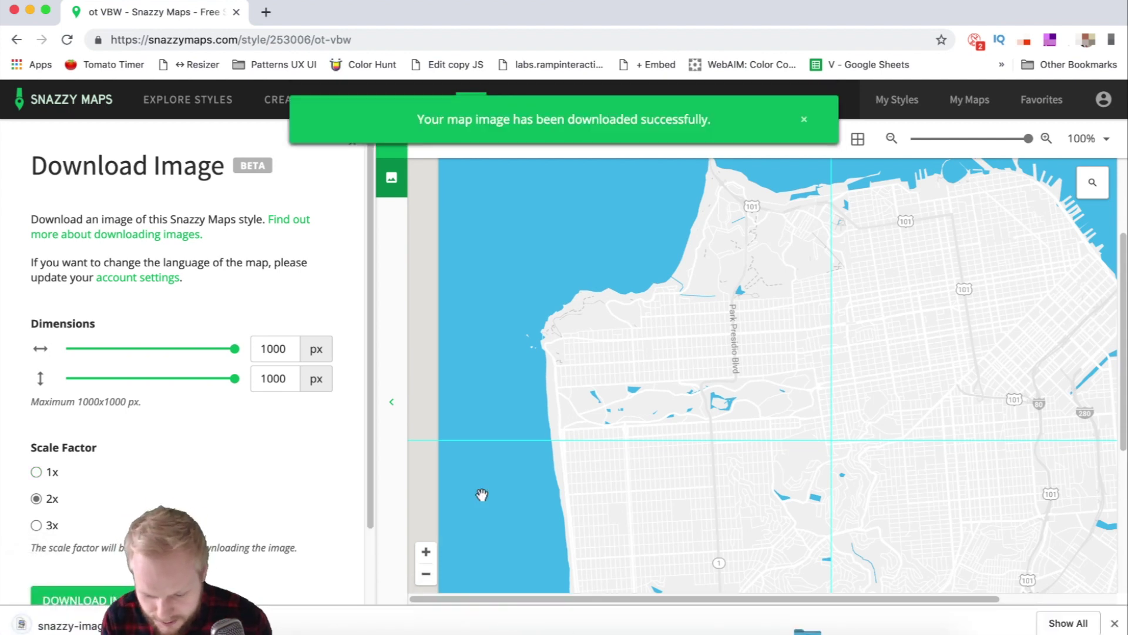
pyautogui.click(428, 554)
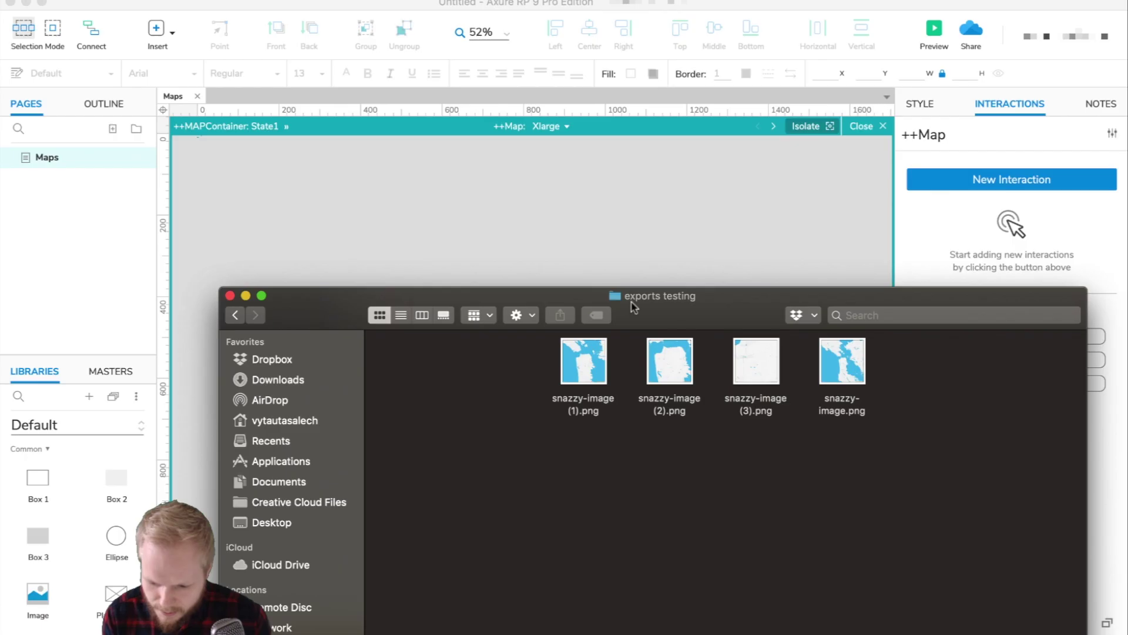
# Place snazzy-image.png from the exports testing folder into the Xlarge state of the ++Map panel in Axure RP
pyautogui.moveTo(633, 306); pyautogui.dragTo(577, 307)
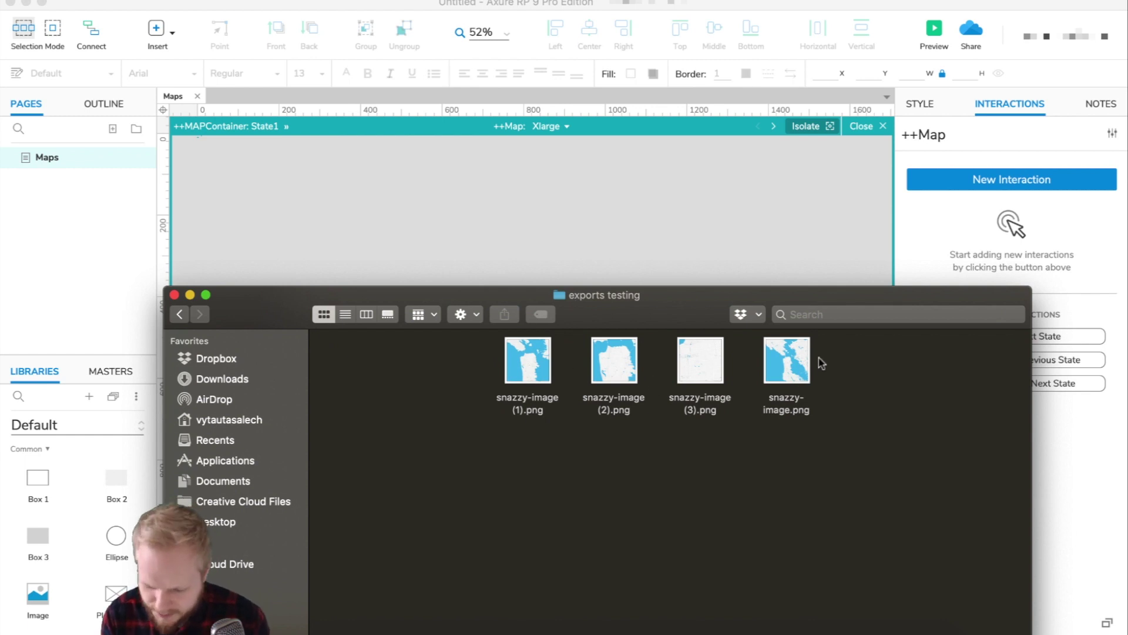
pyautogui.click(782, 359)
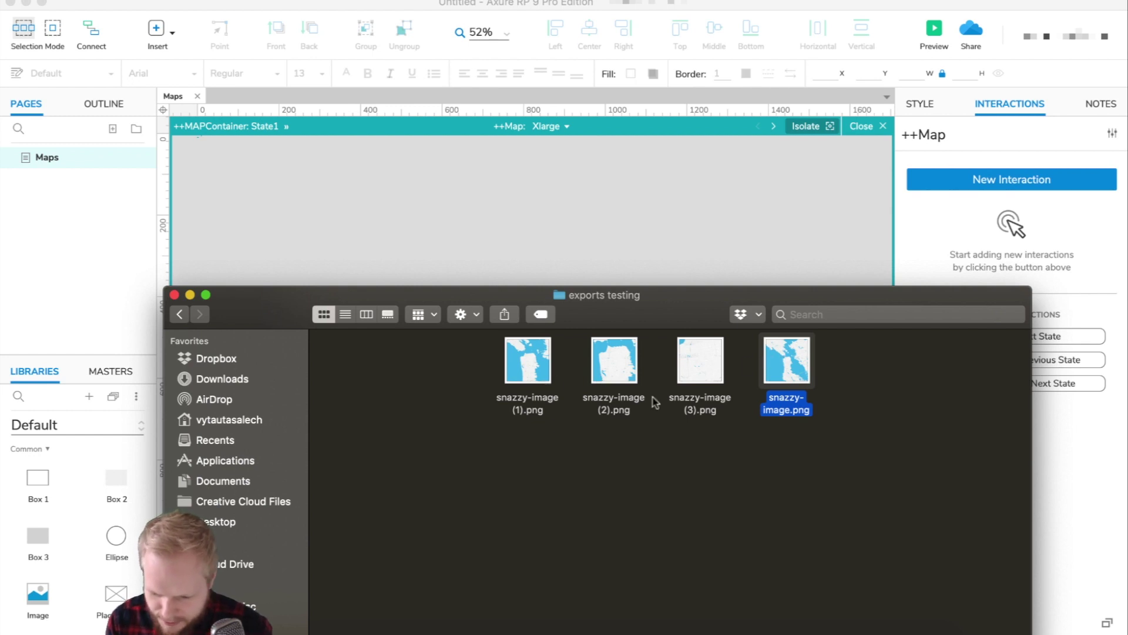
pyautogui.click(735, 481)
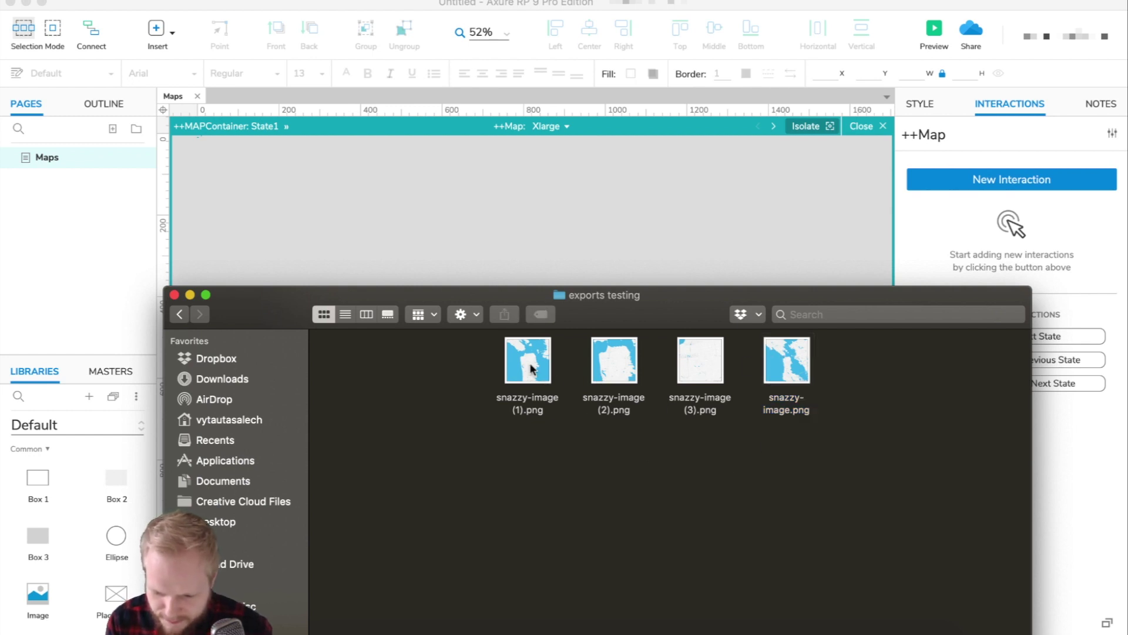
pyautogui.click(794, 371)
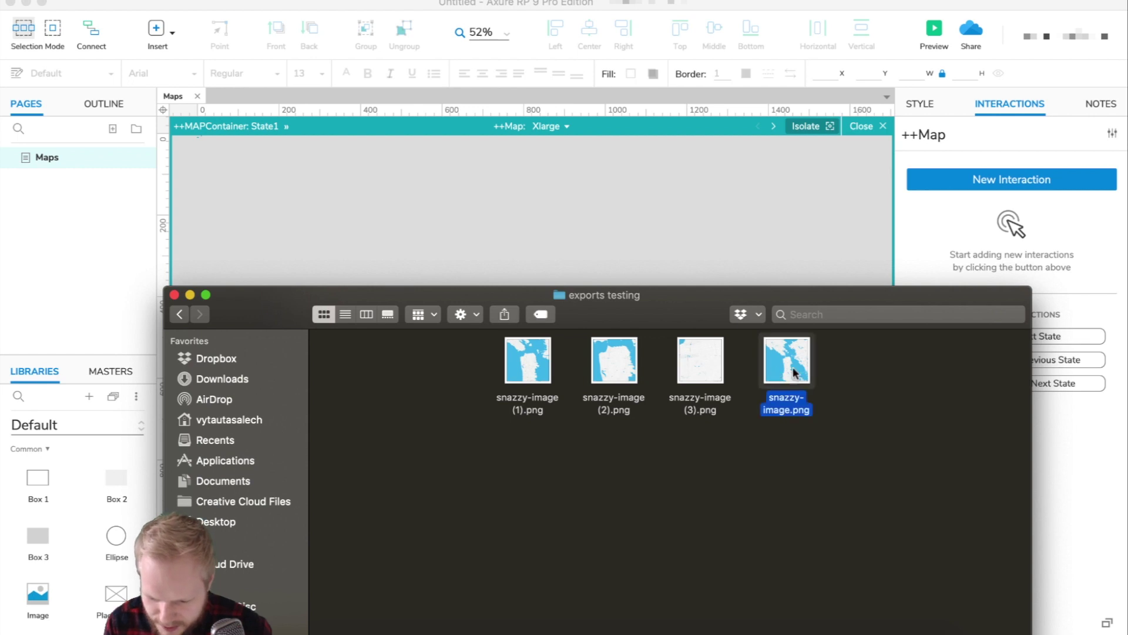
pyautogui.moveTo(792, 366); pyautogui.dragTo(555, 207)
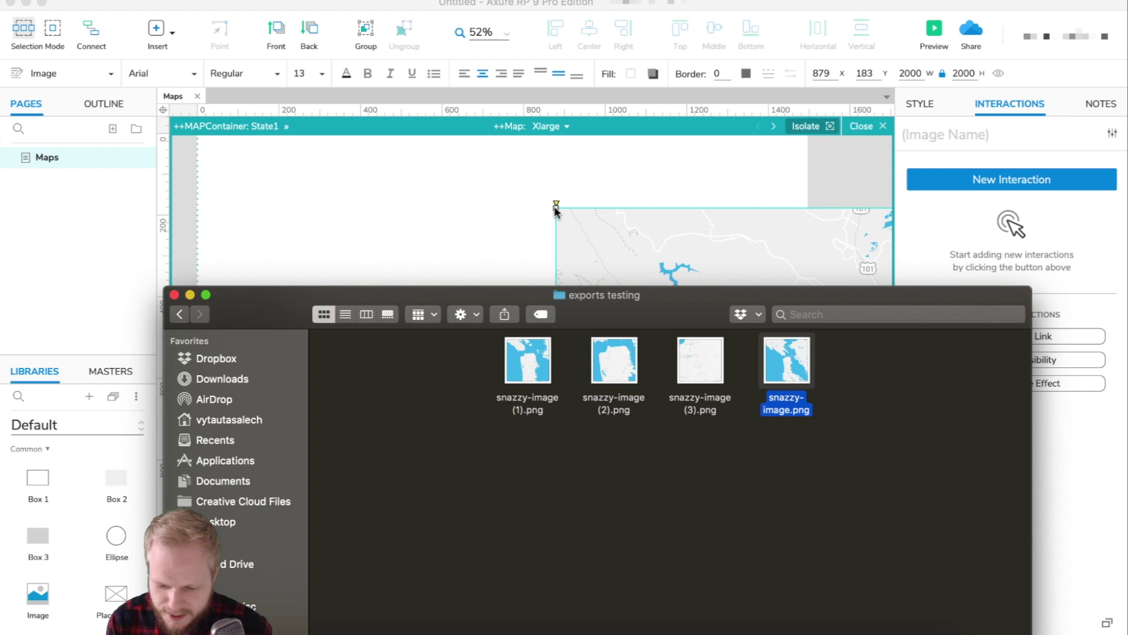
# Resize the Xlarge map image proportionally to a width of 1500 and position it over the map frame
pyautogui.click(504, 222)
pyautogui.moveTo(743, 345); pyautogui.dragTo(708, 456)
pyautogui.scroll(-3, 529, 399)
pyautogui.write('100')
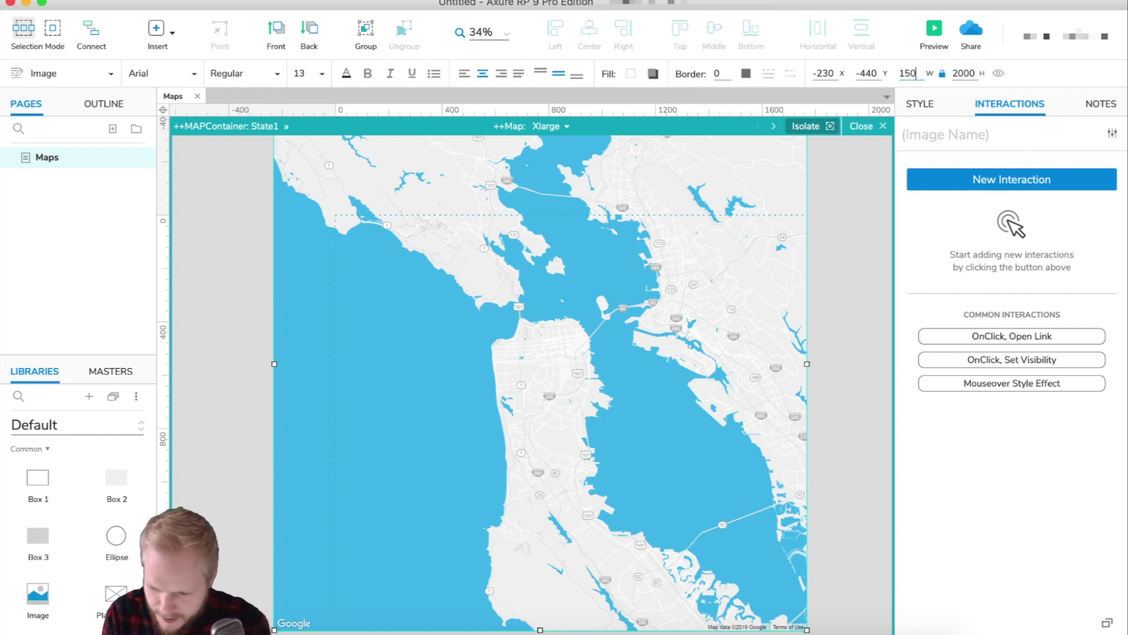
pyautogui.press('Tab')
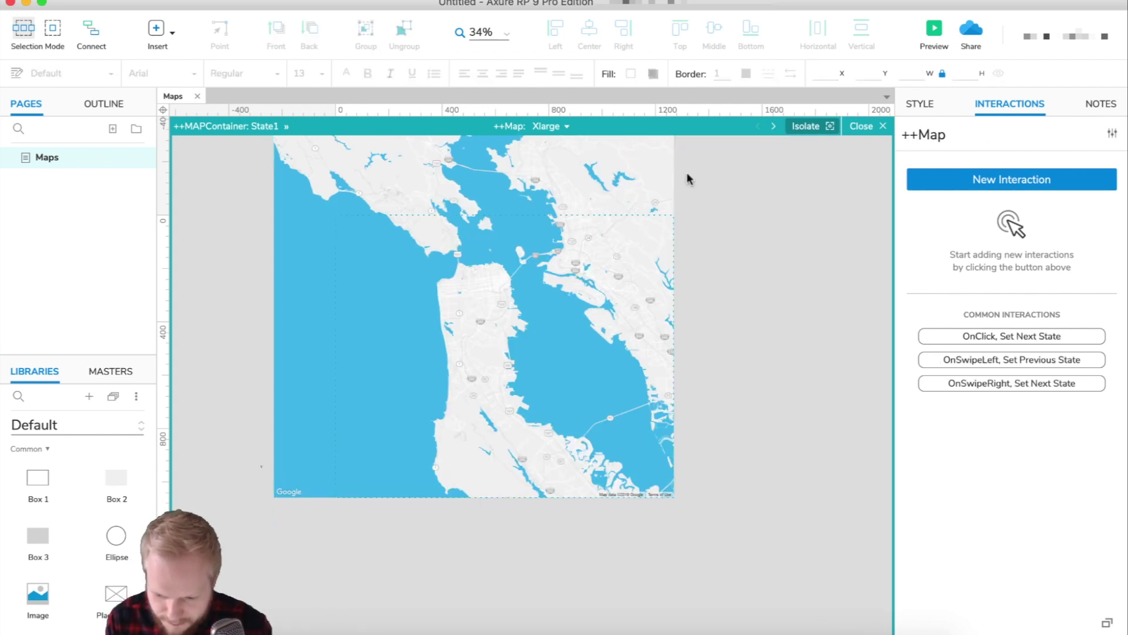
pyautogui.moveTo(563, 174); pyautogui.dragTo(611, 216)
pyautogui.click(798, 365)
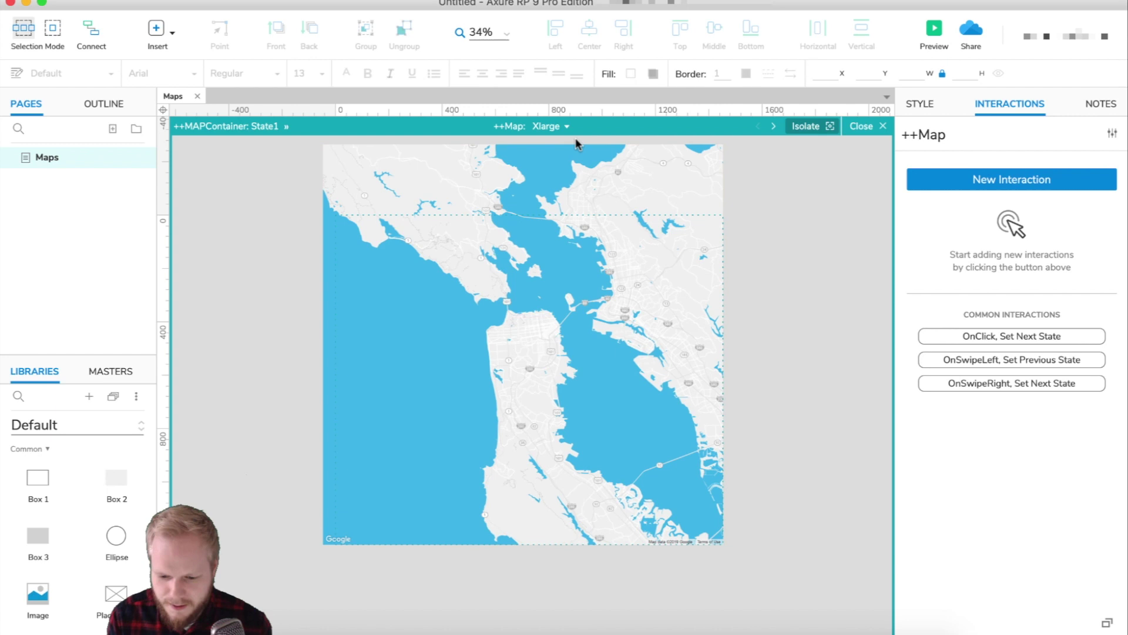
# Place snazzy-image (1).png in the Large state of the ++Map panel, with its corner at about X -334, Y -276
pyautogui.click(775, 126)
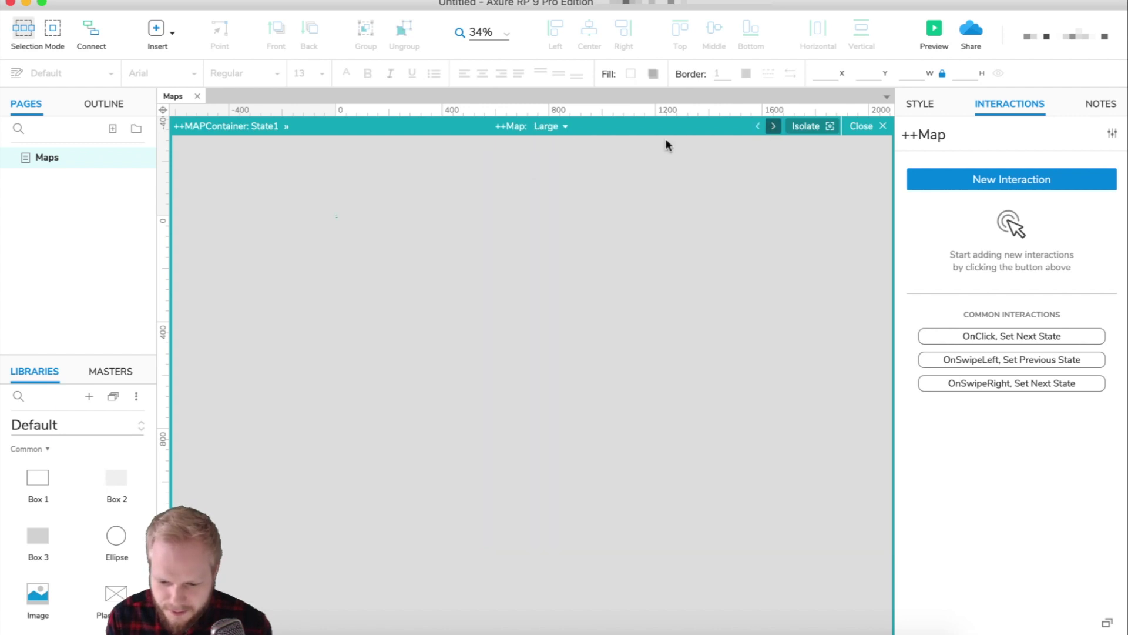
pyautogui.click(727, 632)
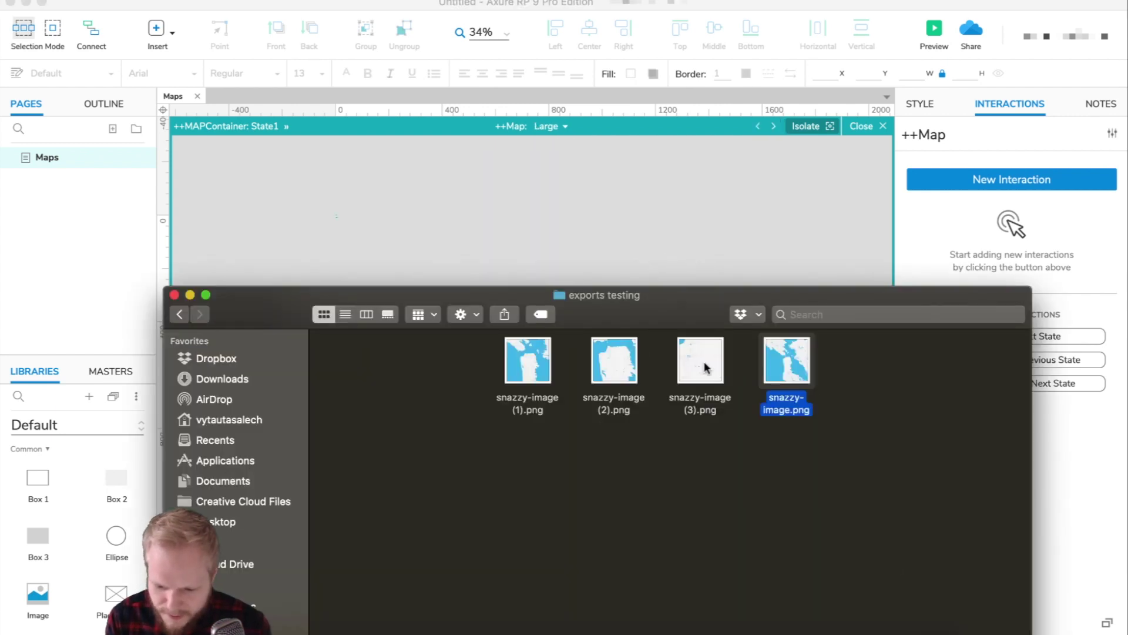
pyautogui.moveTo(538, 368); pyautogui.dragTo(541, 207)
pyautogui.click(653, 267)
pyautogui.moveTo(653, 267); pyautogui.dragTo(357, 201)
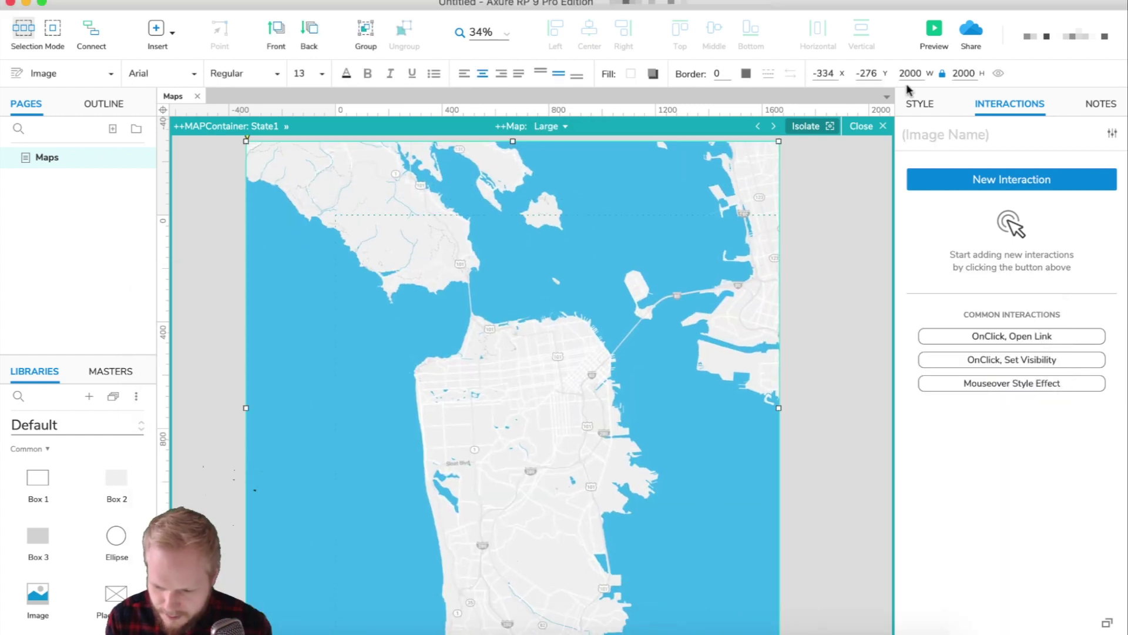
# Resize the Large map image proportionally to a width of 1500 and move it to about X -90, Y -208
pyautogui.click(909, 73)
pyautogui.write('15')
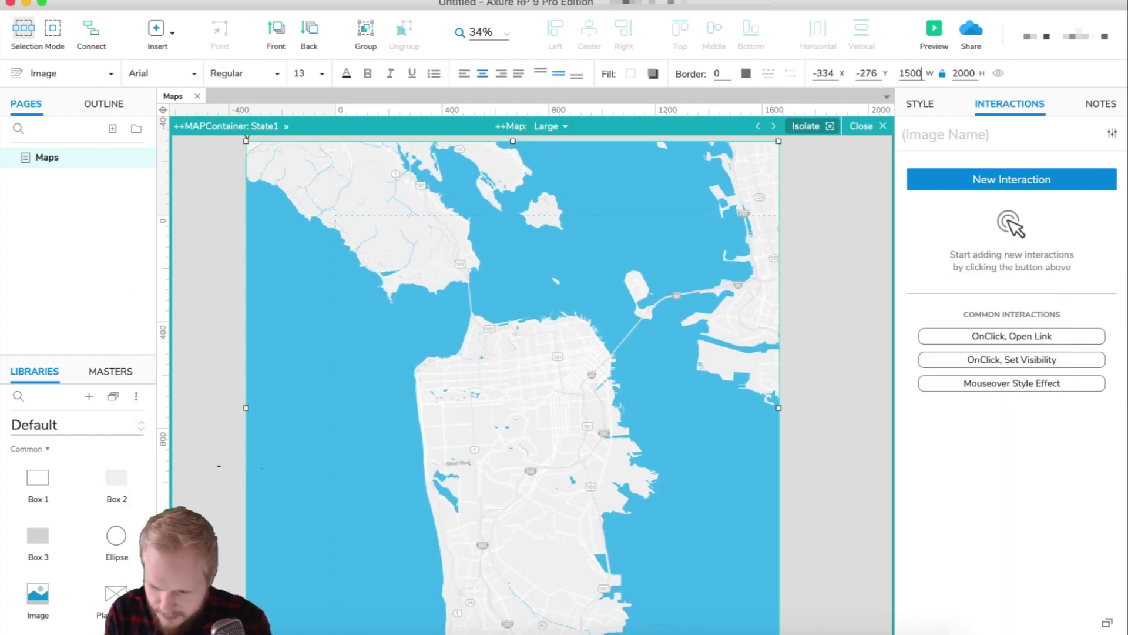
pyautogui.press('Return')
pyautogui.moveTo(533, 391); pyautogui.dragTo(596, 406)
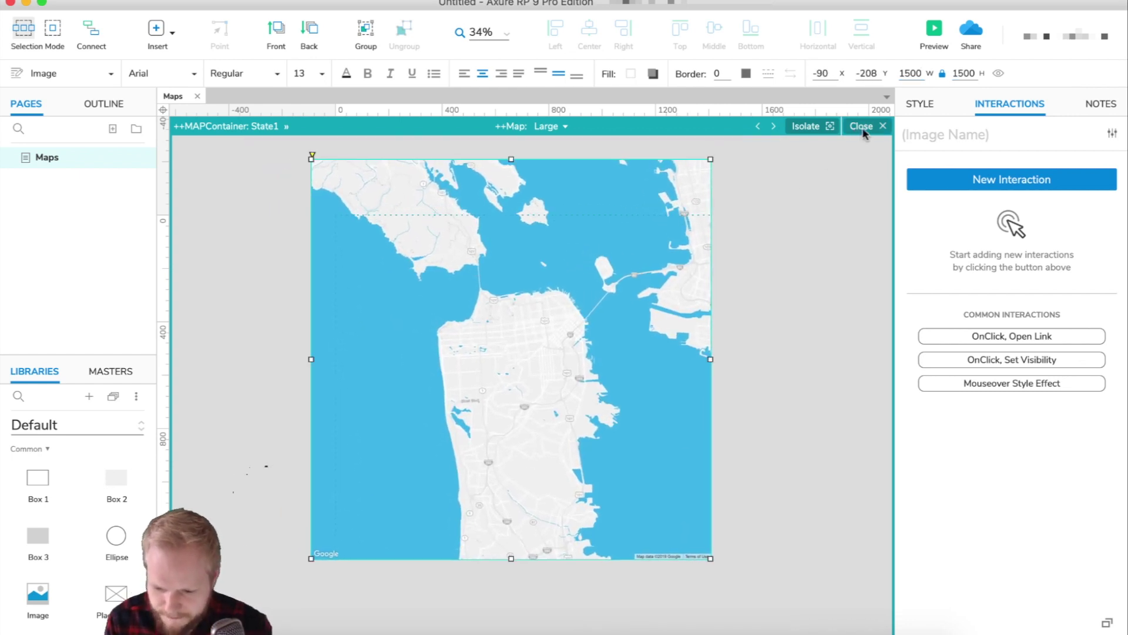
# Step through the Medium and Small states of ++Map, leave panel editing and select the ++MAPContainer panel
pyautogui.click(774, 126)
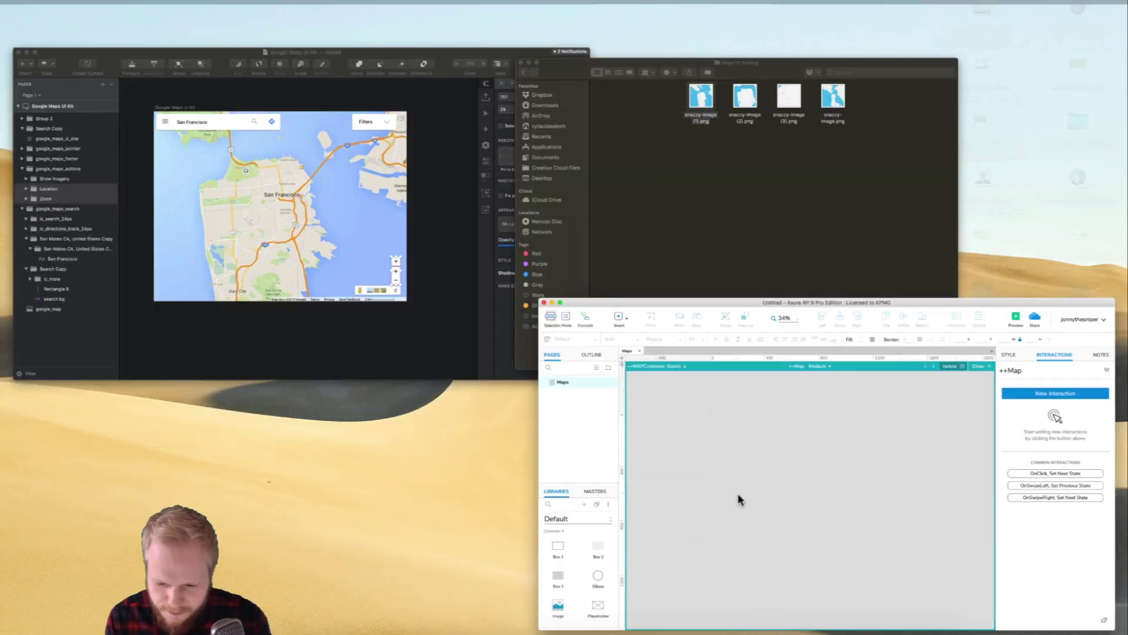
pyautogui.moveTo(612, 360); pyautogui.dragTo(670, 343)
pyautogui.moveTo(500, 155); pyautogui.dragTo(512, 183)
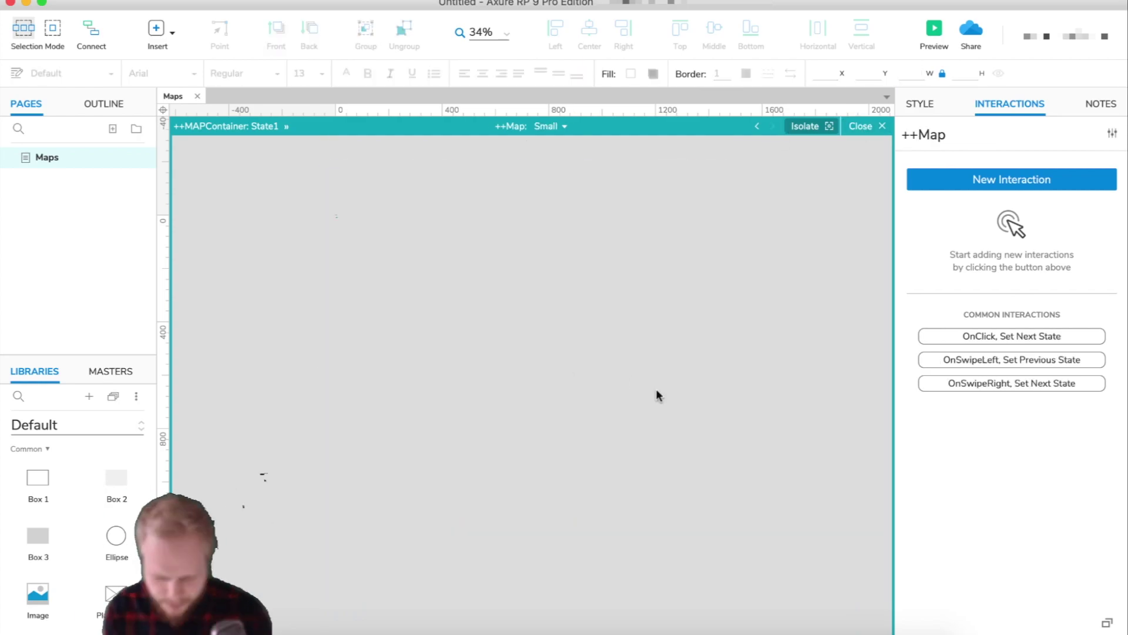
pyautogui.press('Return')
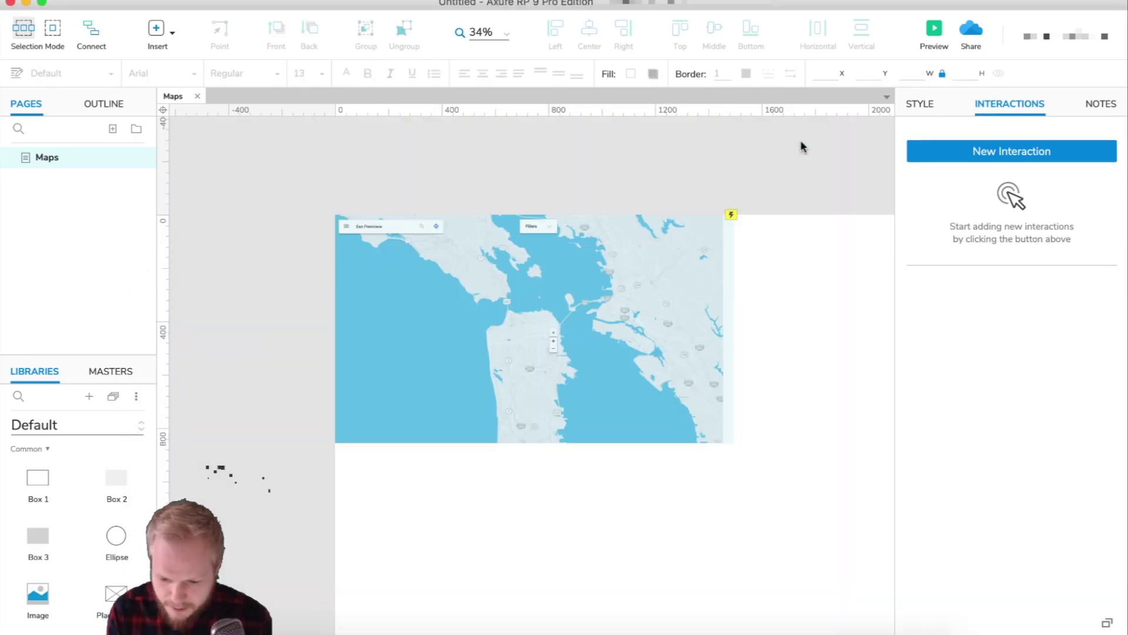
pyautogui.click(529, 362)
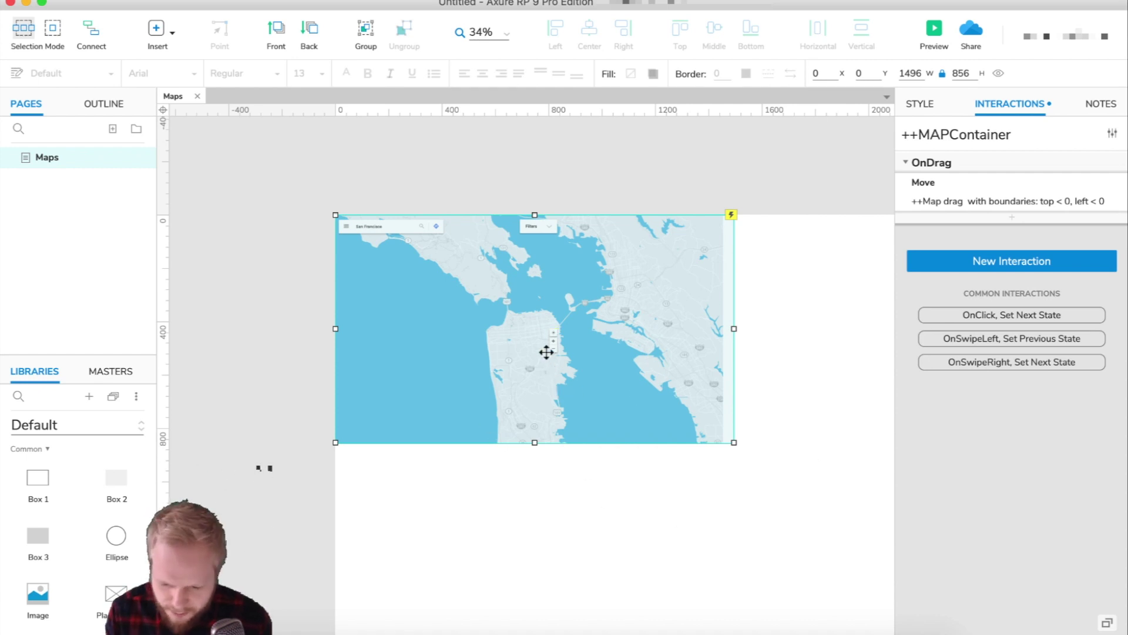
# Open the ++ZoomControls panel for editing and place a hot spot over the plus button, sized about 29 by 33
pyautogui.scroll(5, 554, 369)
pyautogui.scroll(5, 546, 352)
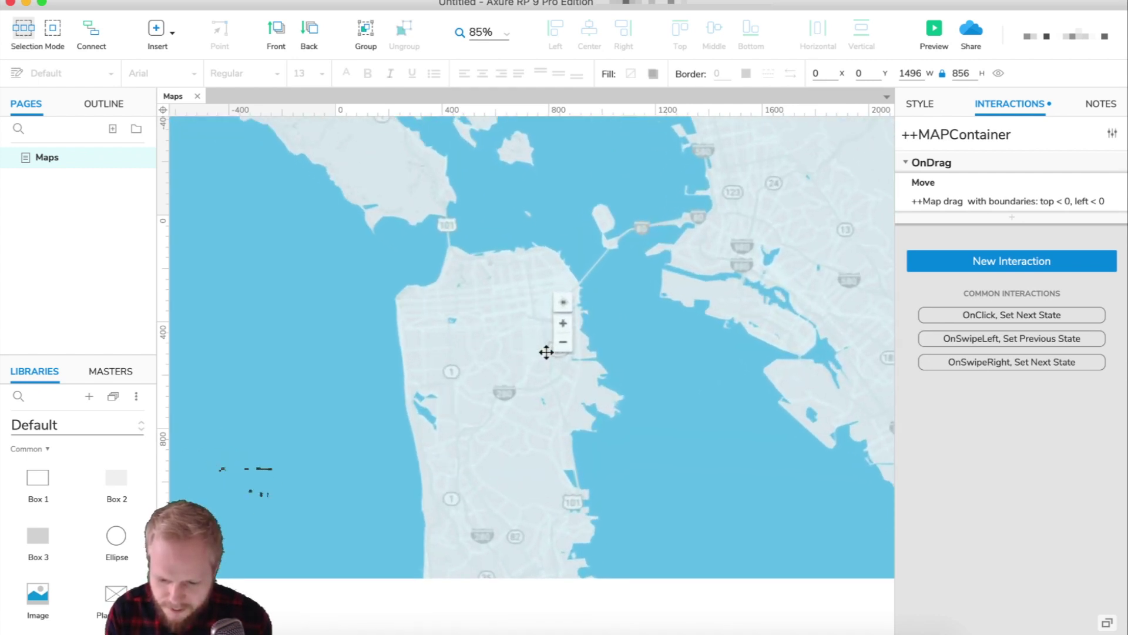
pyautogui.doubleClick(566, 320)
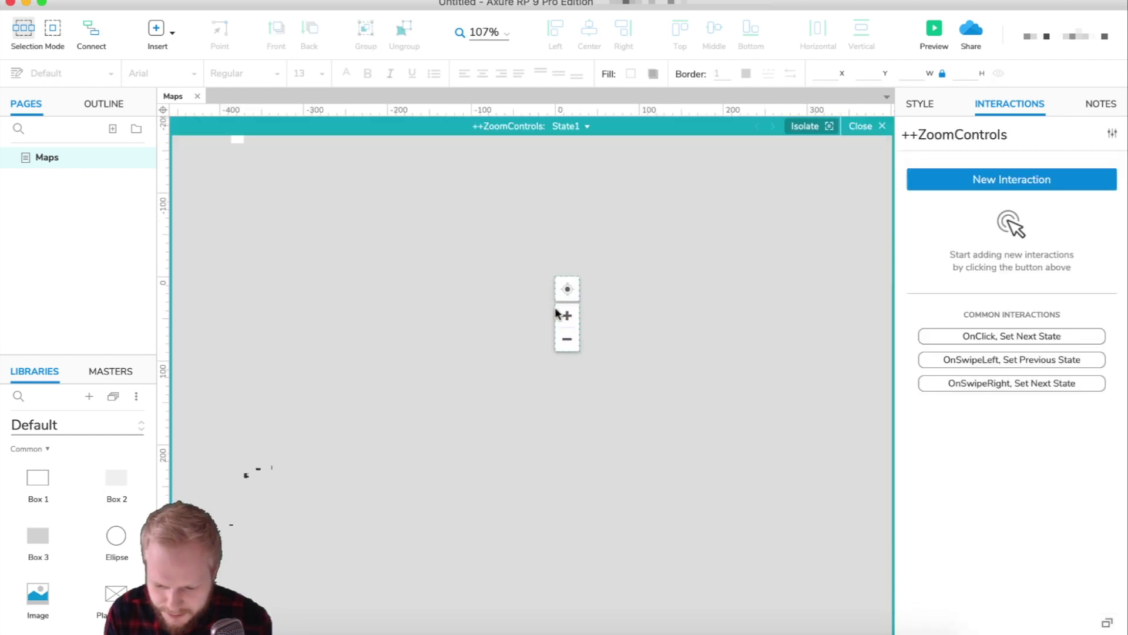
pyautogui.scroll(1, 605, 350)
pyautogui.scroll(3, 604, 349)
pyautogui.scroll(-4, 76, 529)
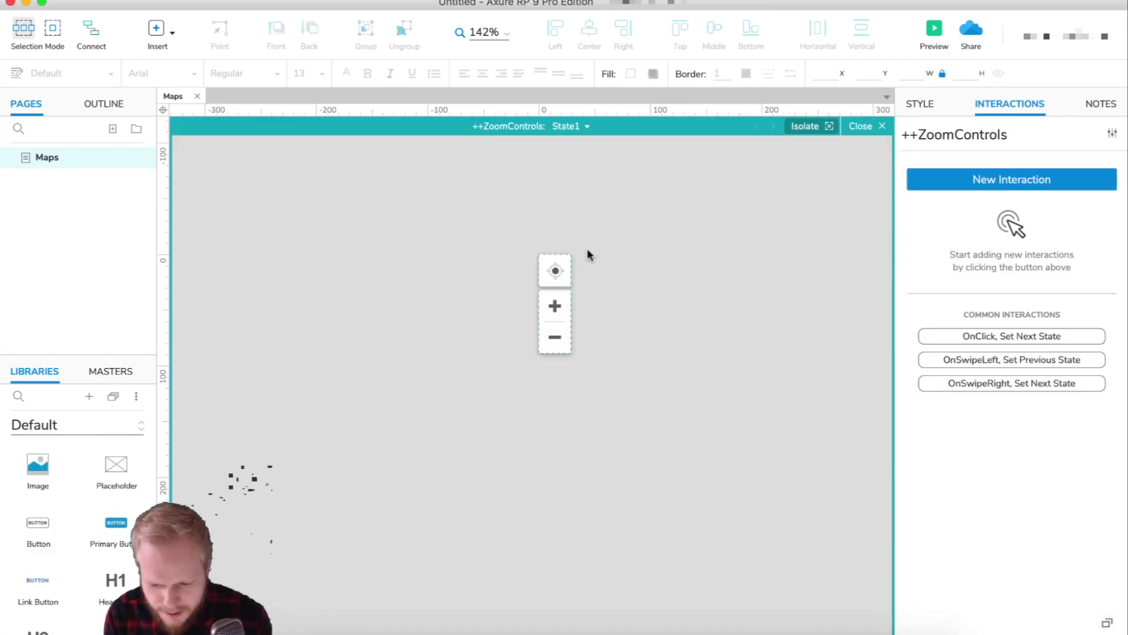
pyautogui.scroll(-4, 82, 534)
pyautogui.scroll(-4, 85, 532)
pyautogui.moveTo(35, 503); pyautogui.dragTo(539, 287)
pyautogui.moveTo(623, 370); pyautogui.dragTo(571, 322)
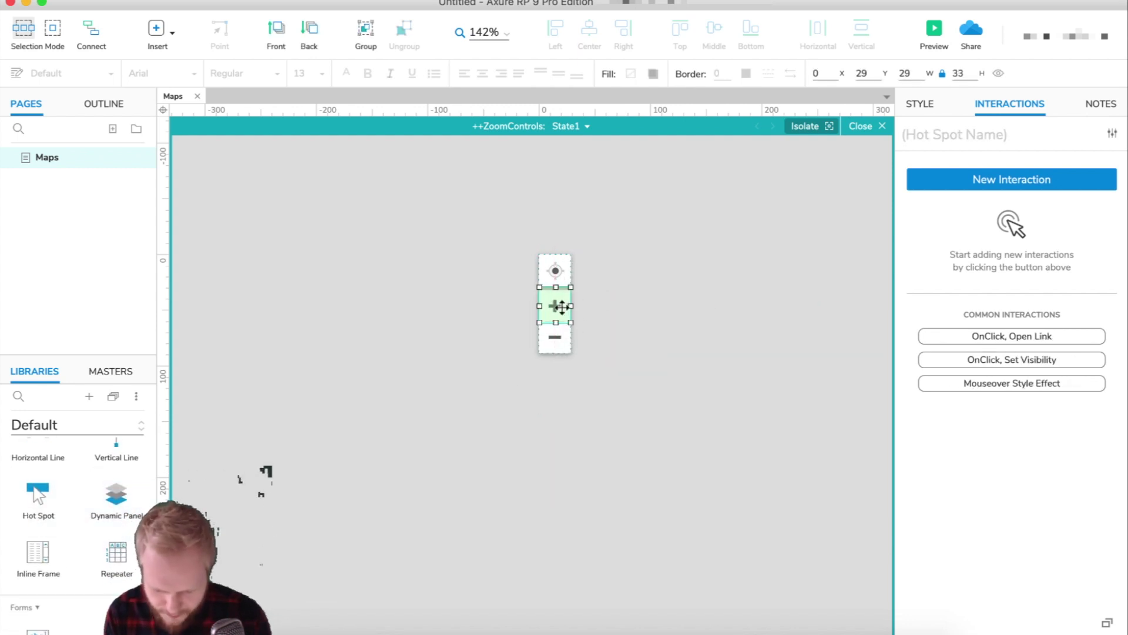
# Give the hot spot an OnClick Set Panel State action that moves ++Map to its Next state, wrapping from last to first
pyautogui.click(1017, 186)
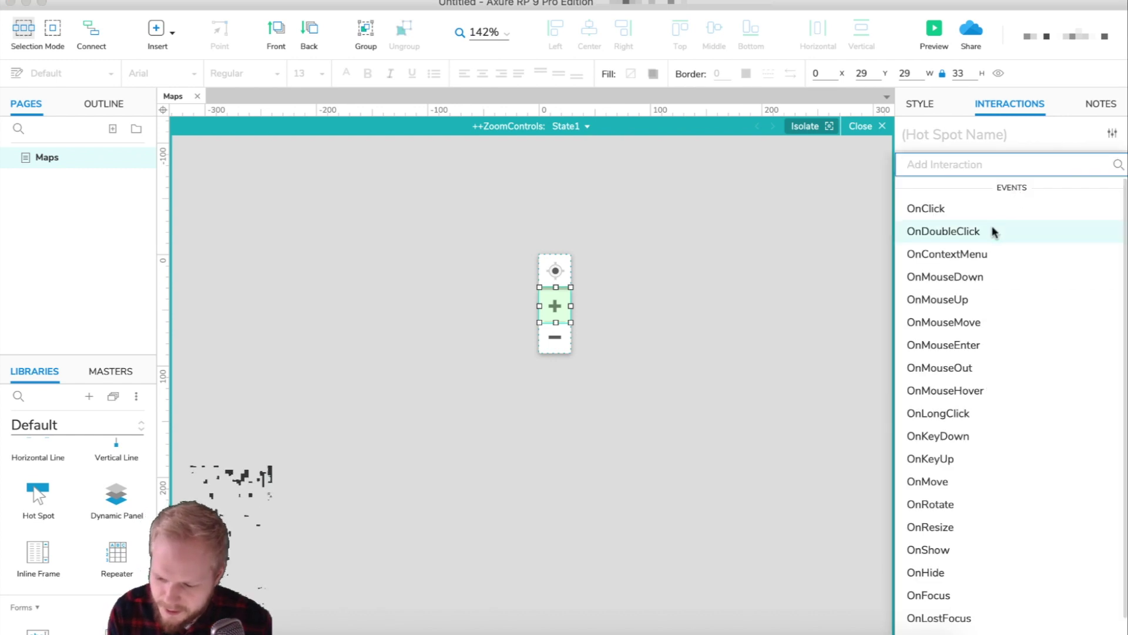
pyautogui.scroll(-1, 960, 325)
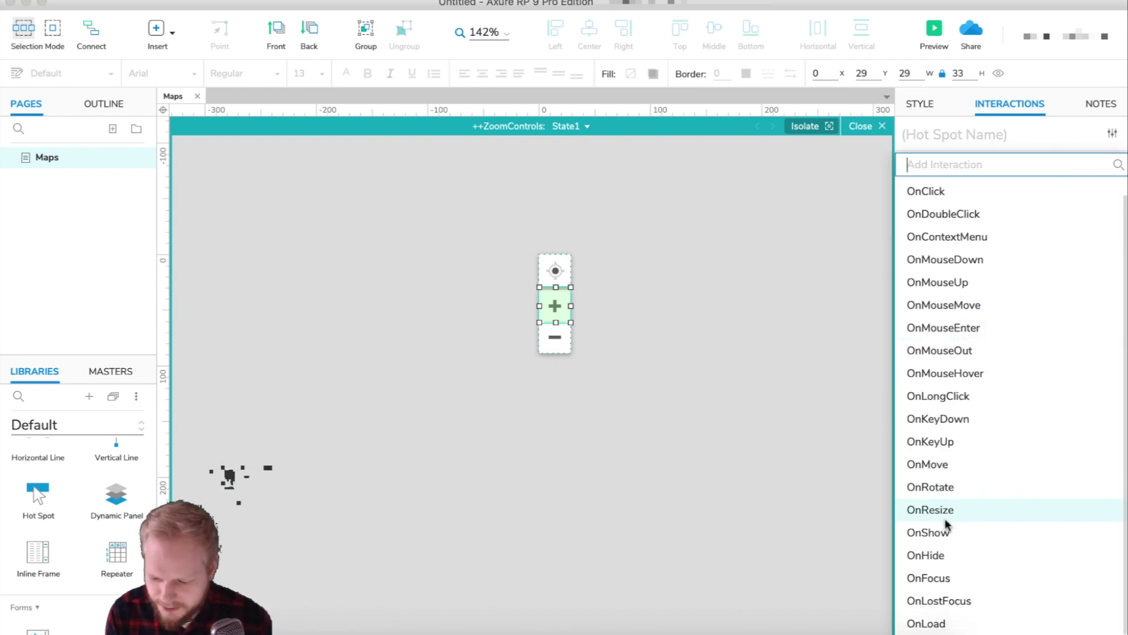
pyautogui.scroll(1, 942, 548)
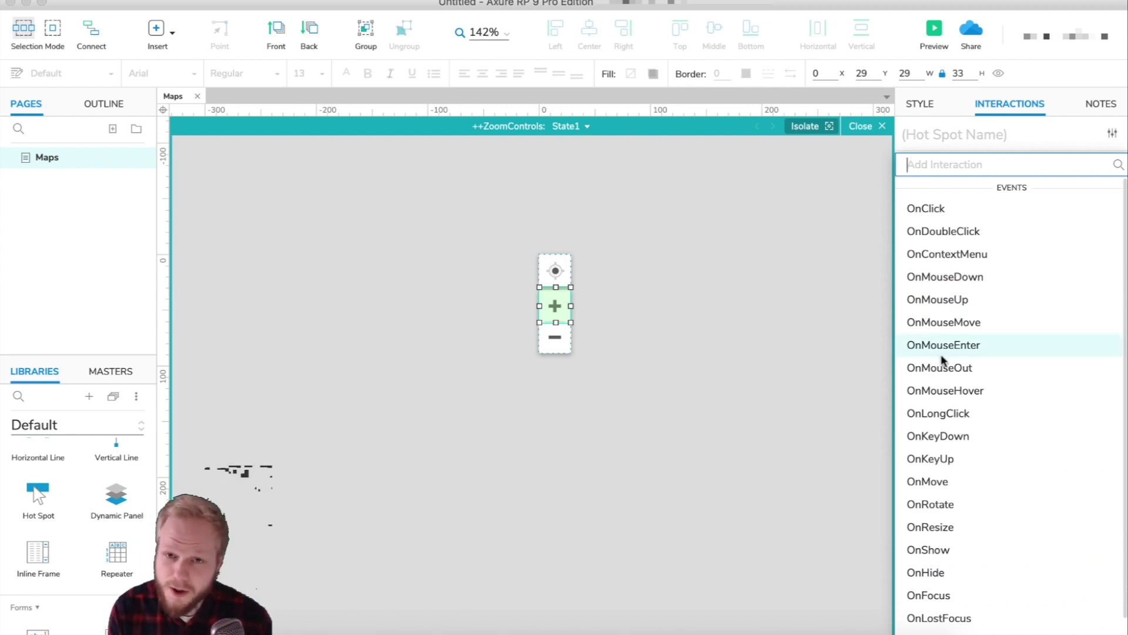
pyautogui.scroll(-1, 995, 387)
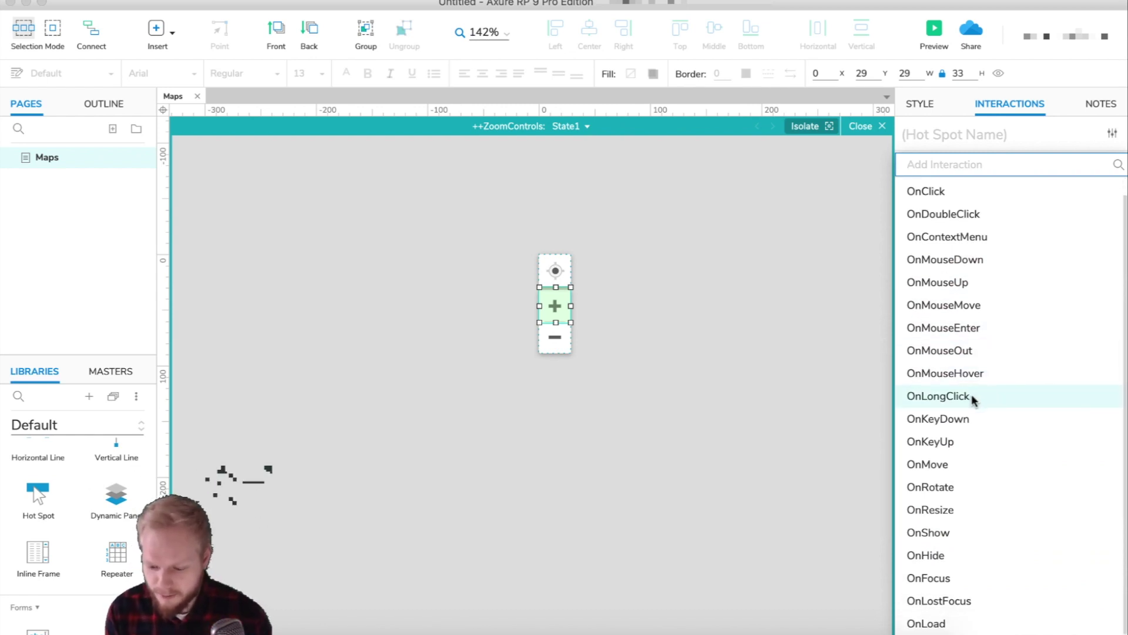
pyautogui.scroll(1, 953, 531)
pyautogui.click(947, 208)
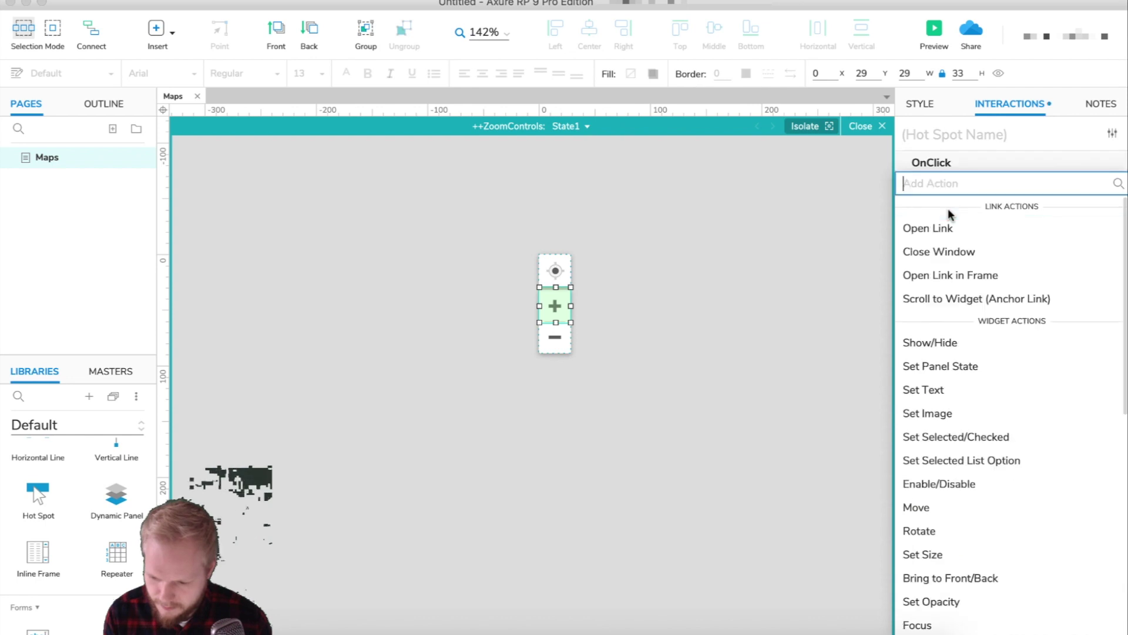
pyautogui.click(947, 368)
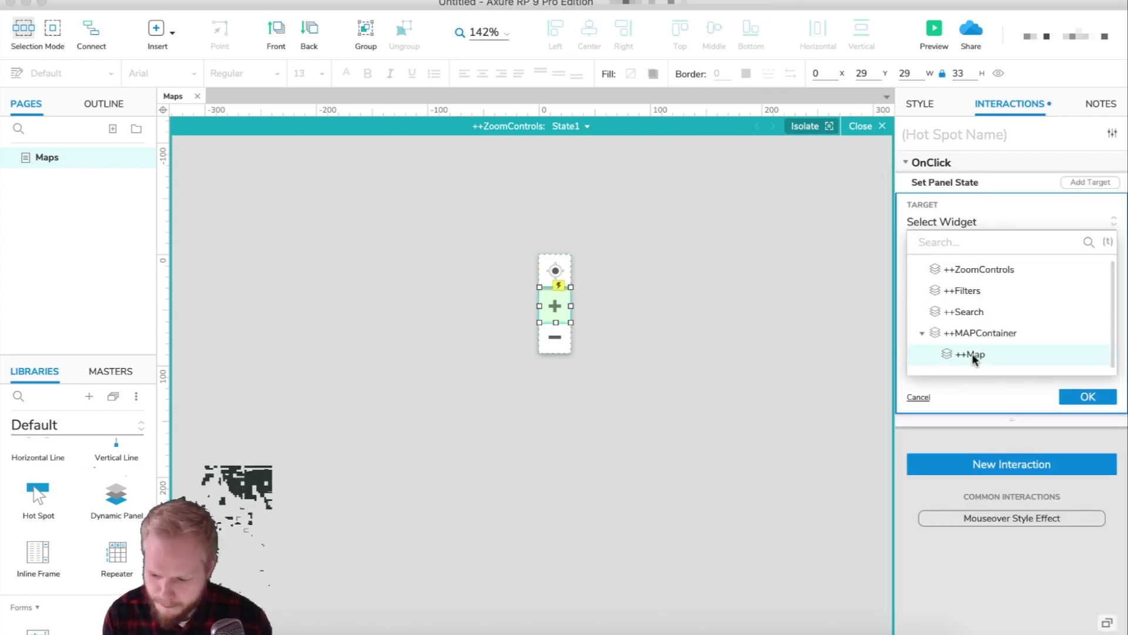
pyautogui.click(972, 354)
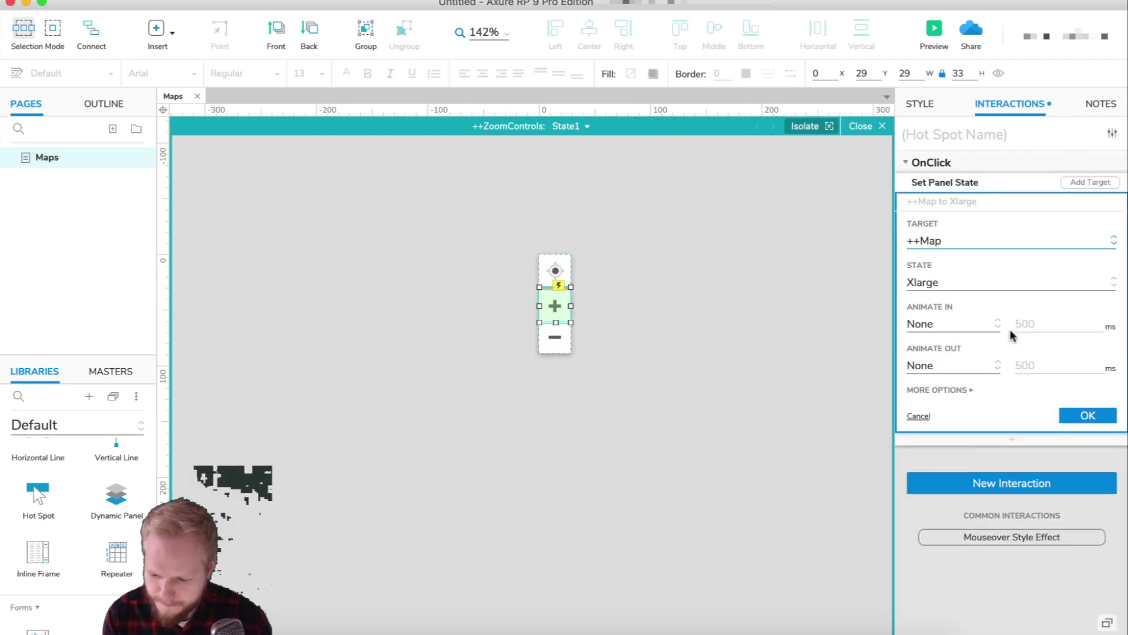
pyautogui.click(941, 286)
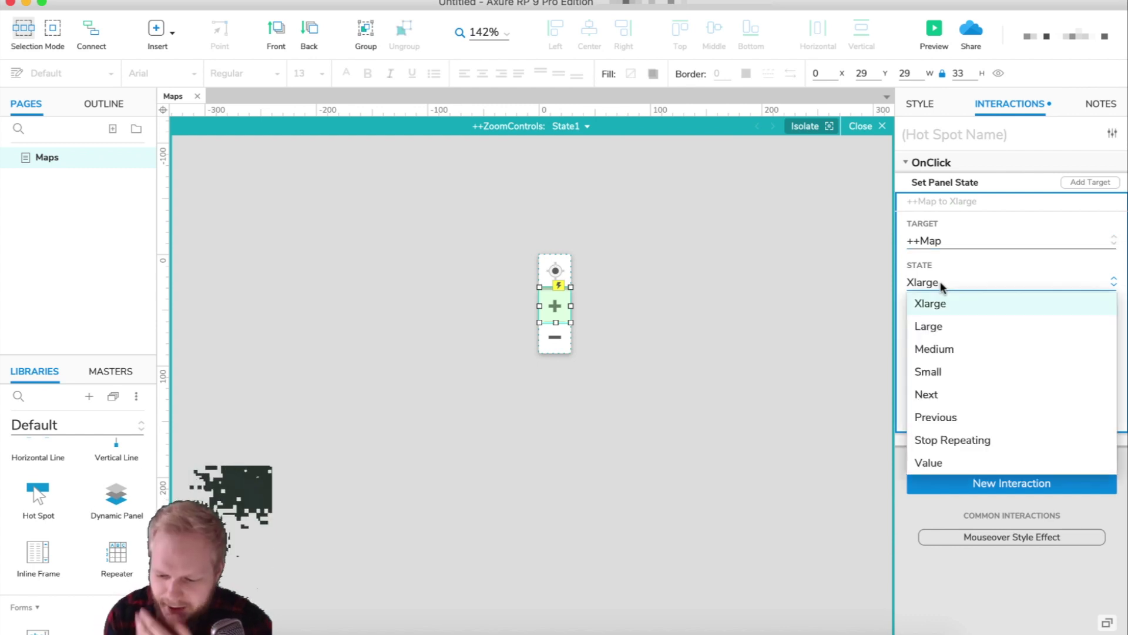
pyautogui.click(944, 397)
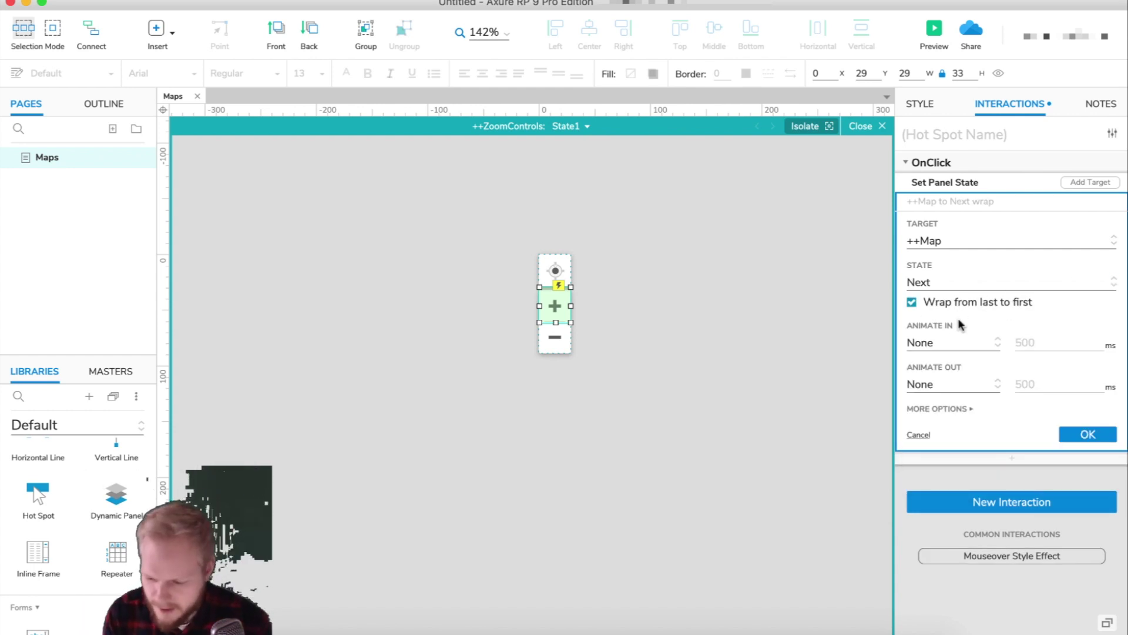
pyautogui.click(1087, 433)
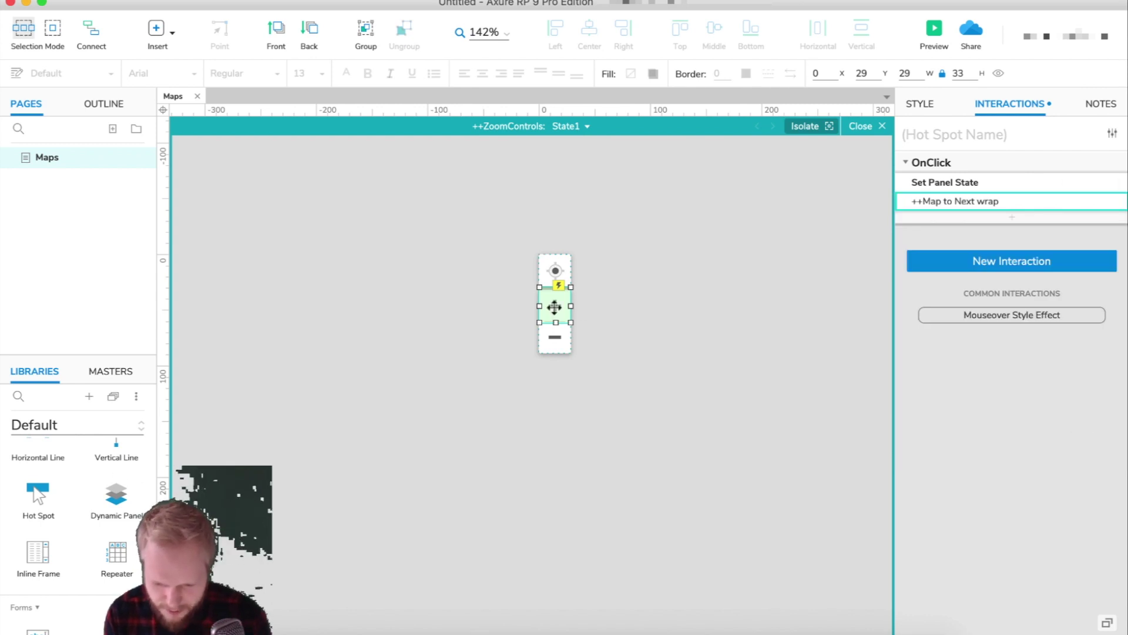
# Move the hot spot down over the minus button and place a duplicate of it over the plus button
pyautogui.moveTo(554, 306)
pyautogui.mouseDown()
pyautogui.moveTo(556, 337)
pyautogui.moveTo(557, 318)
pyautogui.mouseUp()
pyautogui.click(601, 335)
pyautogui.click(558, 333)
pyautogui.click(554, 311)
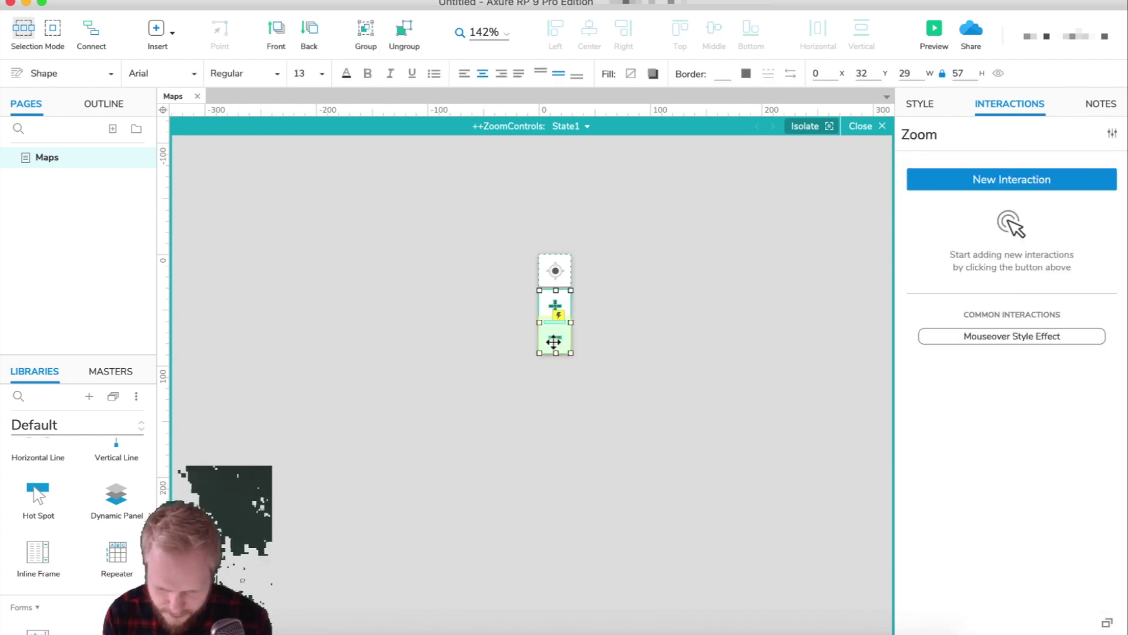
pyautogui.click(562, 339)
pyautogui.press('super+d')
pyautogui.moveTo(566, 343); pyautogui.dragTo(554, 301)
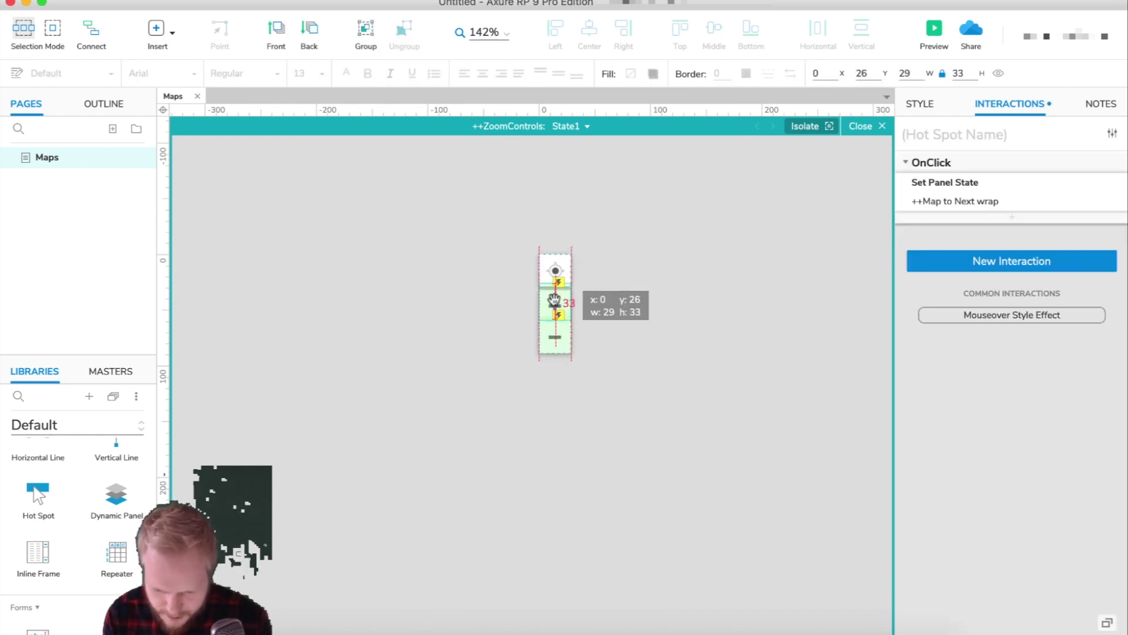
# Set the plus hot spot's OnClick panel state action for ++Map to Previous
pyautogui.click(978, 201)
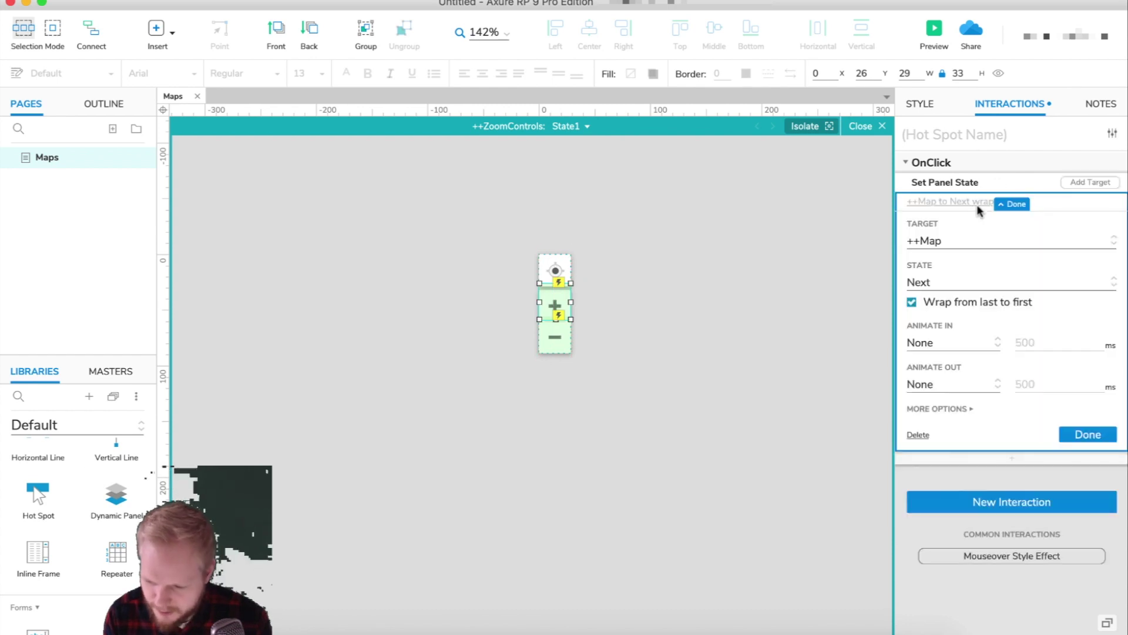
pyautogui.click(959, 287)
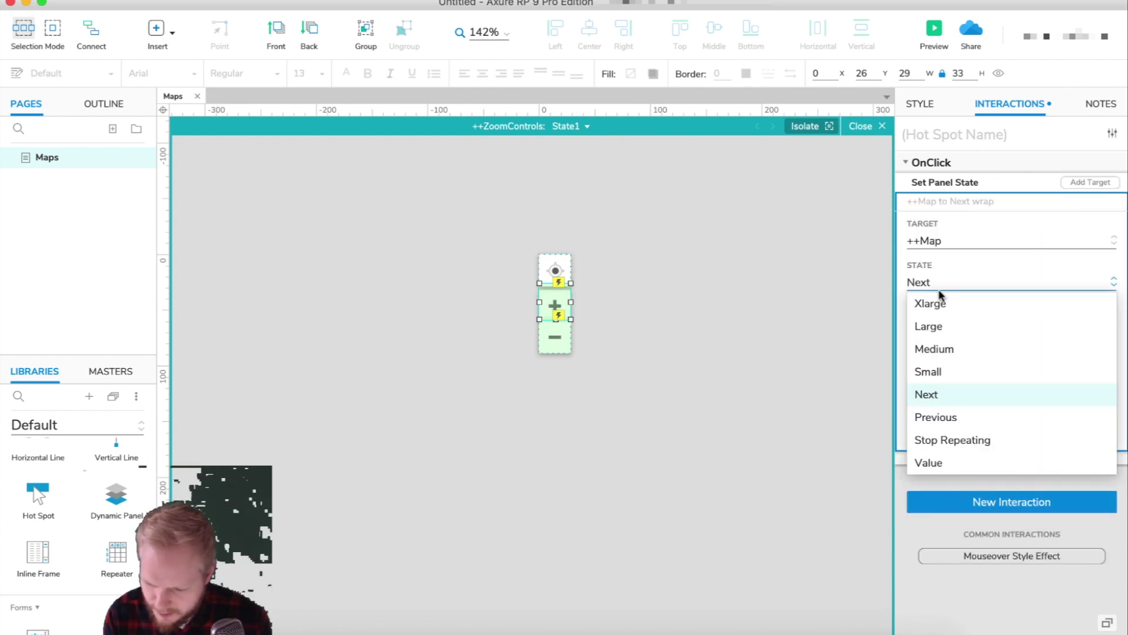
pyautogui.click(943, 420)
pyautogui.click(1094, 437)
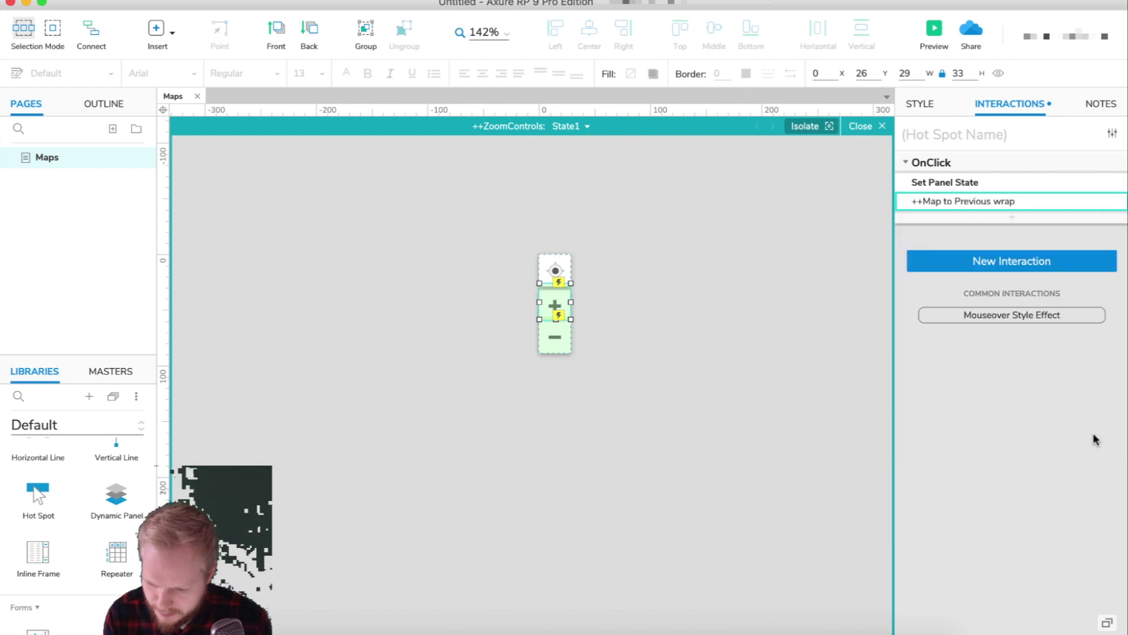
# Fit the two hot spots to the plus and minus buttons, with the minus one at Y 60 and 29 high
pyautogui.click(651, 293)
pyautogui.moveTo(554, 298)
pyautogui.mouseDown()
pyautogui.moveTo(555, 275)
pyautogui.moveTo(555, 288)
pyautogui.mouseUp()
pyautogui.moveTo(556, 327); pyautogui.dragTo(553, 321)
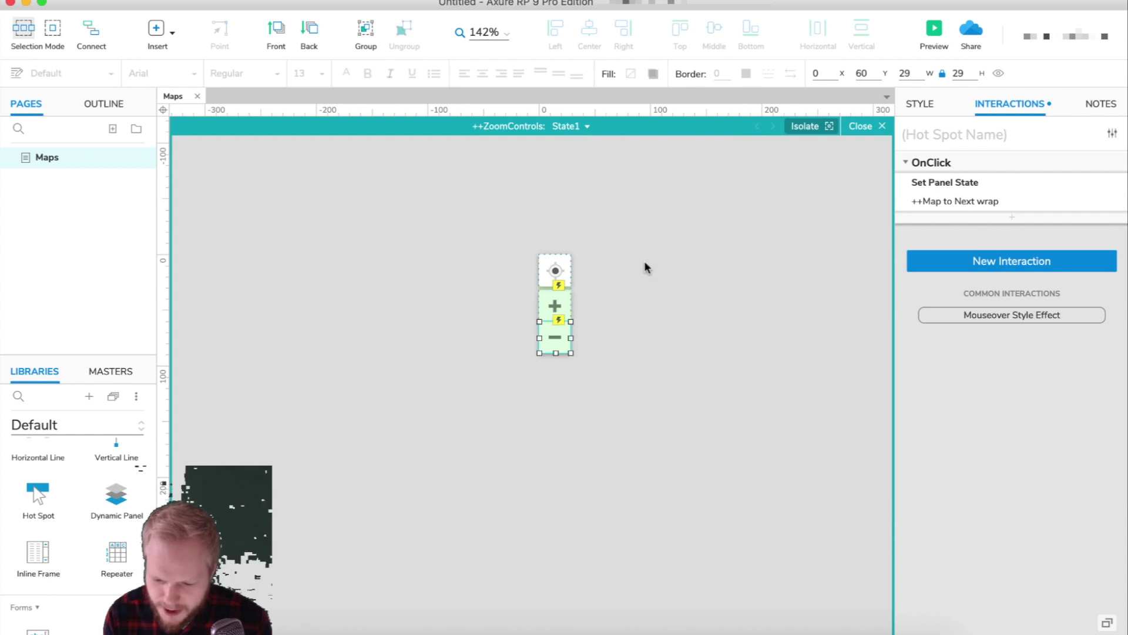
# Preview the Maps page with the player toolbar collapsed and test zooming with the plus control
pyautogui.click(865, 126)
pyautogui.click(935, 30)
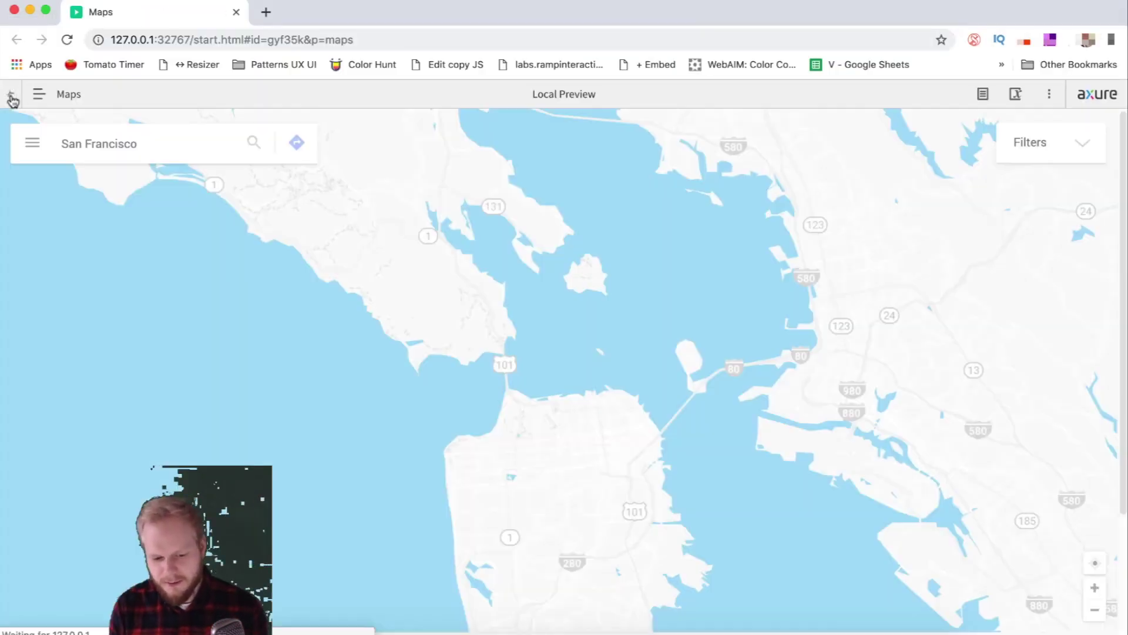
pyautogui.click(10, 94)
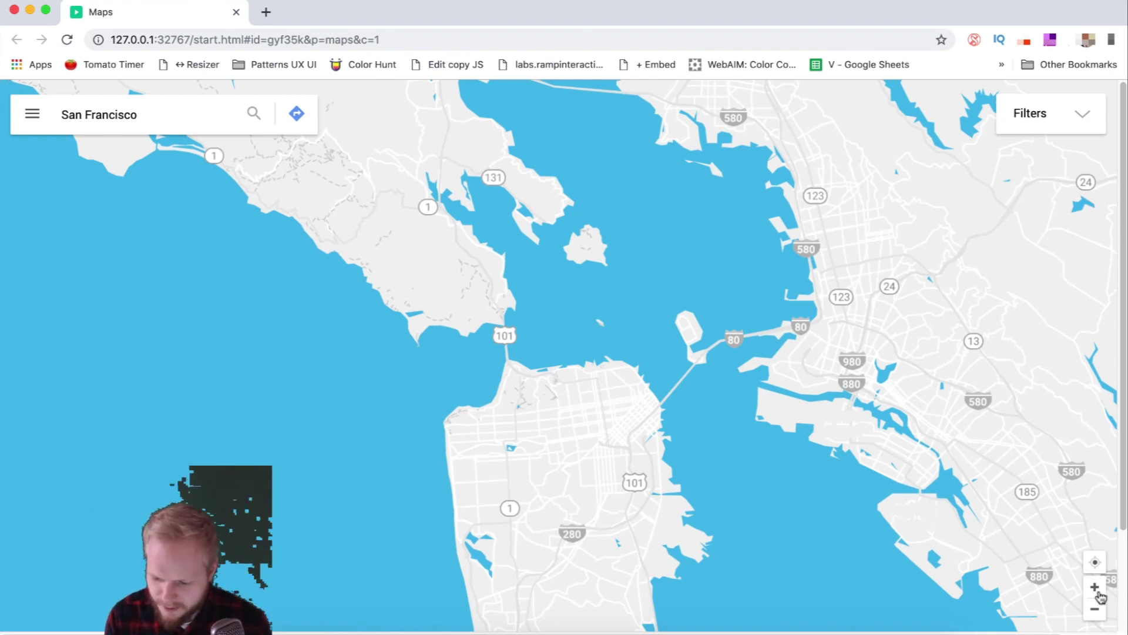
pyautogui.click(1096, 590)
pyautogui.click(1097, 590)
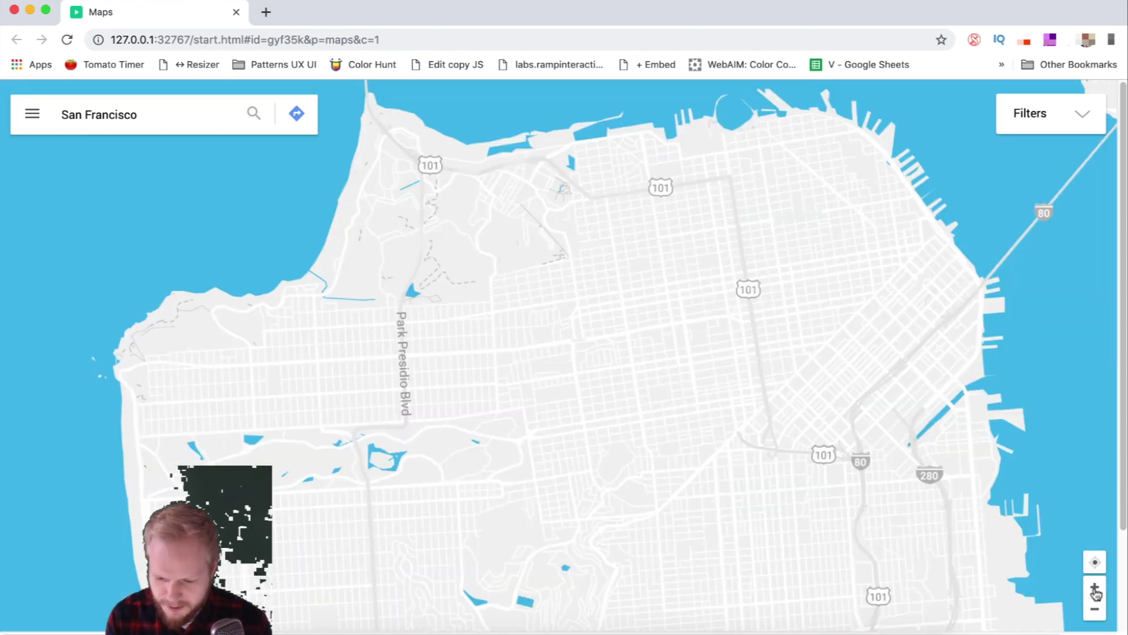
pyautogui.click(1097, 590)
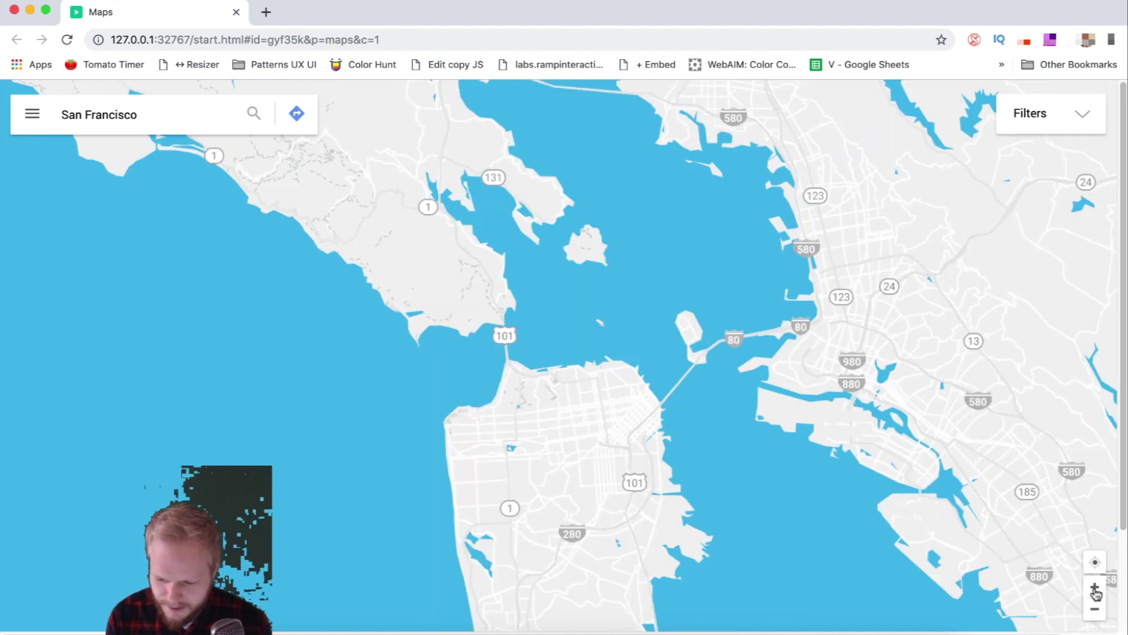
# Test the map's zoom direction by cycling through its states with the minus and plus controls
pyautogui.click(1095, 613)
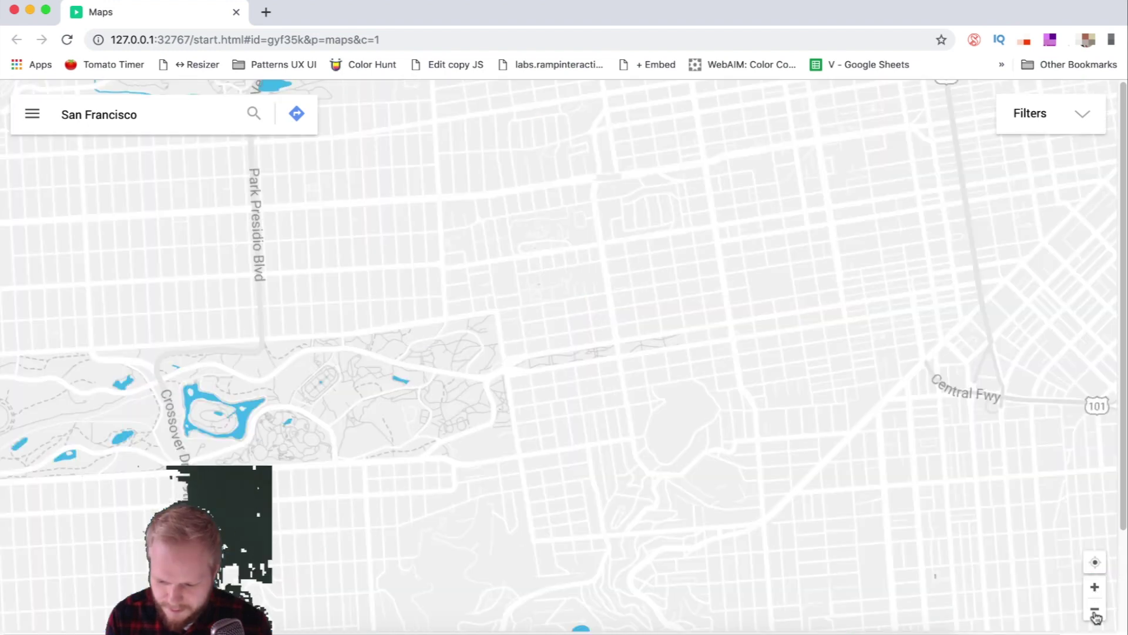
pyautogui.click(1096, 614)
pyautogui.click(1096, 613)
pyautogui.click(1096, 613)
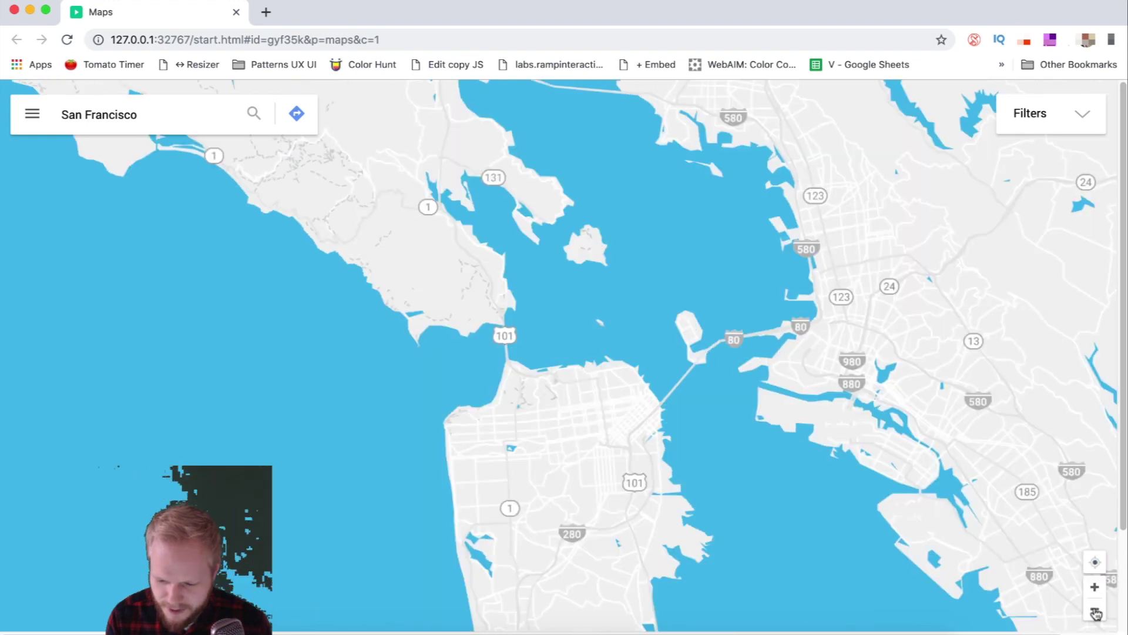
pyautogui.click(1096, 614)
pyautogui.click(1095, 613)
pyautogui.click(1095, 613)
pyautogui.click(1099, 588)
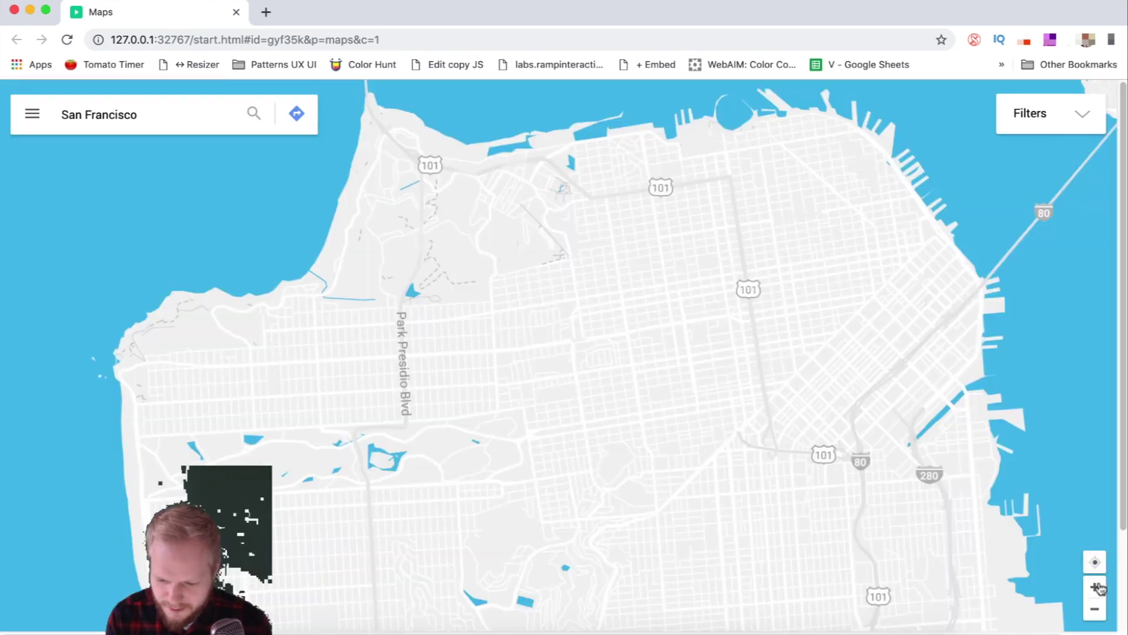
pyautogui.click(1099, 587)
pyautogui.click(1097, 589)
pyautogui.click(1096, 611)
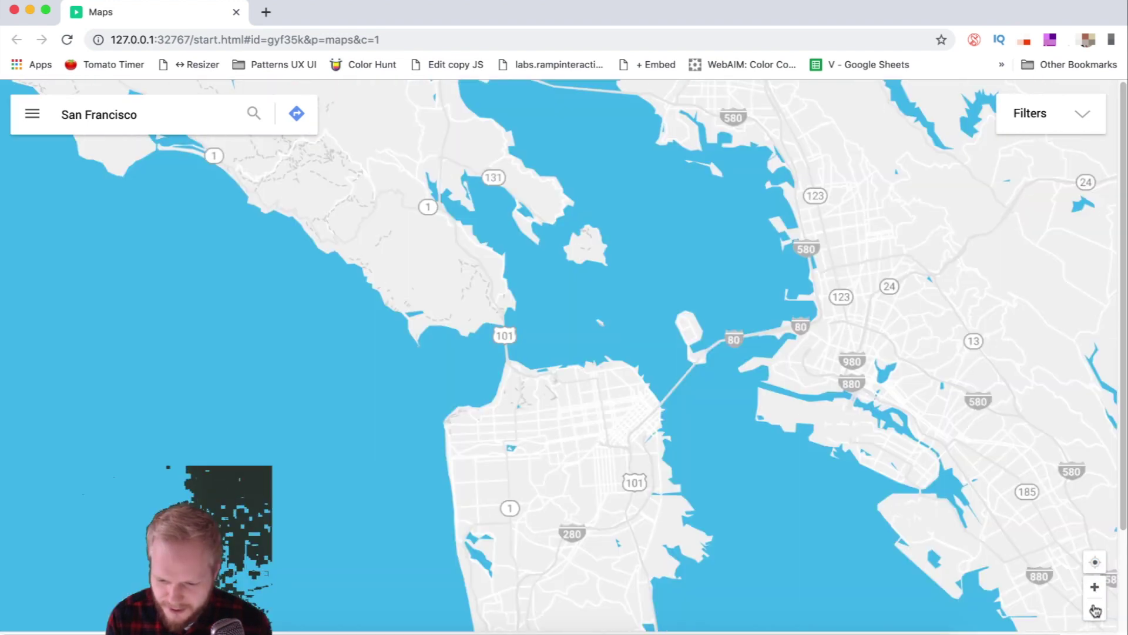
pyautogui.click(1096, 611)
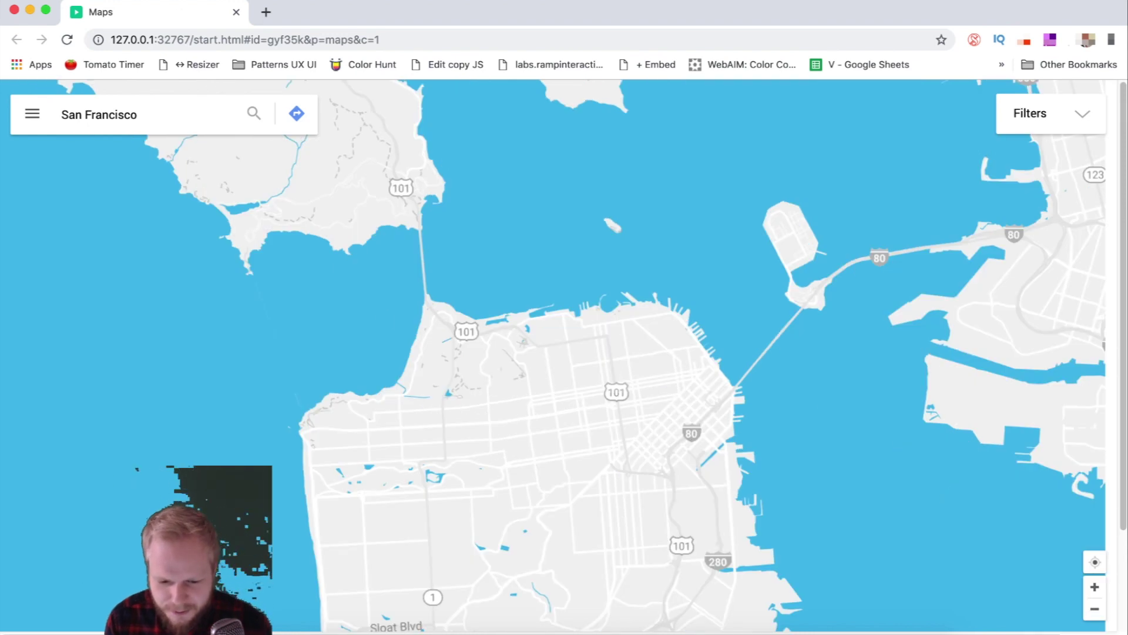
# Leave the preview, swap the positions of the plus and minus hot spots in ++ZoomControls, and close the panel editing
pyautogui.click(236, 12)
pyautogui.click(559, 330)
pyautogui.doubleClick(556, 311)
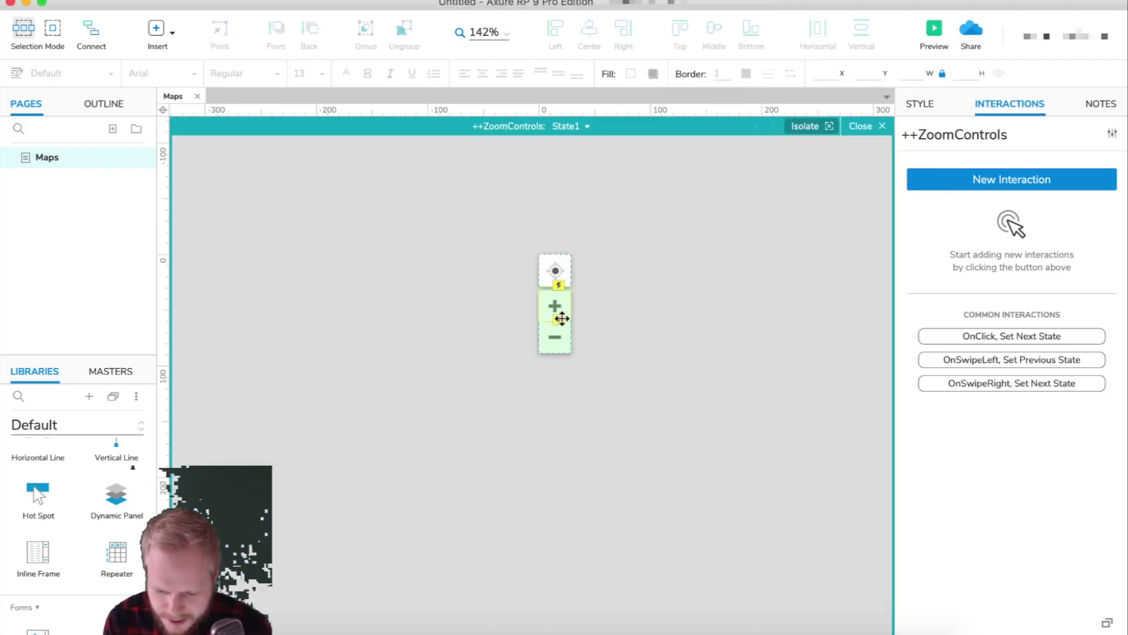
pyautogui.click(556, 310)
pyautogui.moveTo(585, 327); pyautogui.dragTo(560, 330)
pyautogui.click(869, 125)
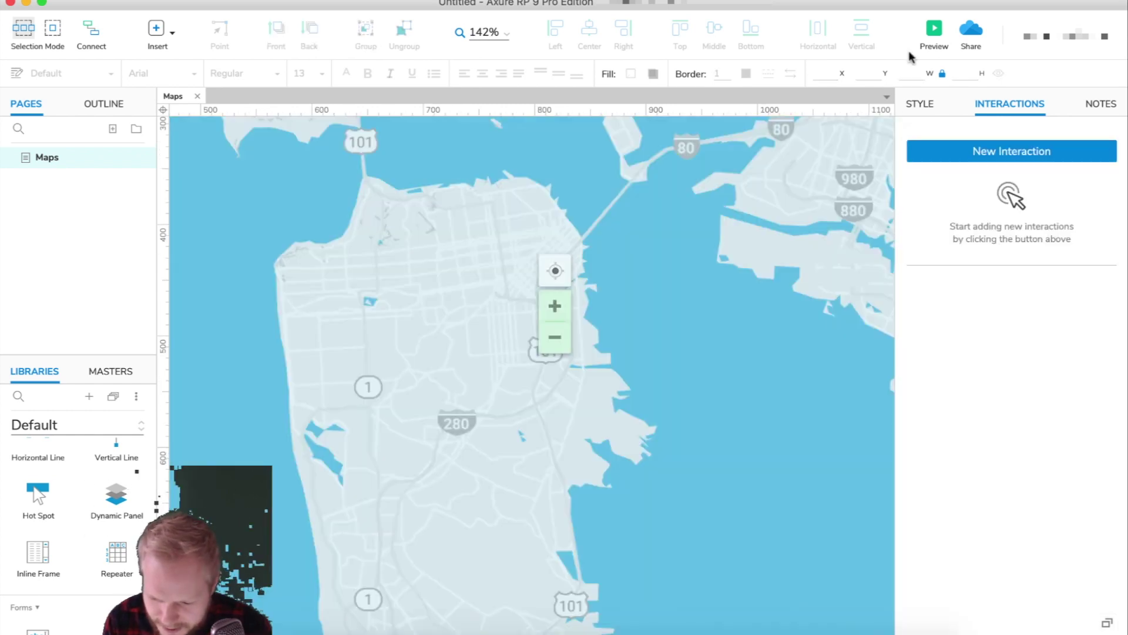
# Preview the page again, zoom in with the plus control and test dragging the zoomed map in several directions
pyautogui.click(934, 32)
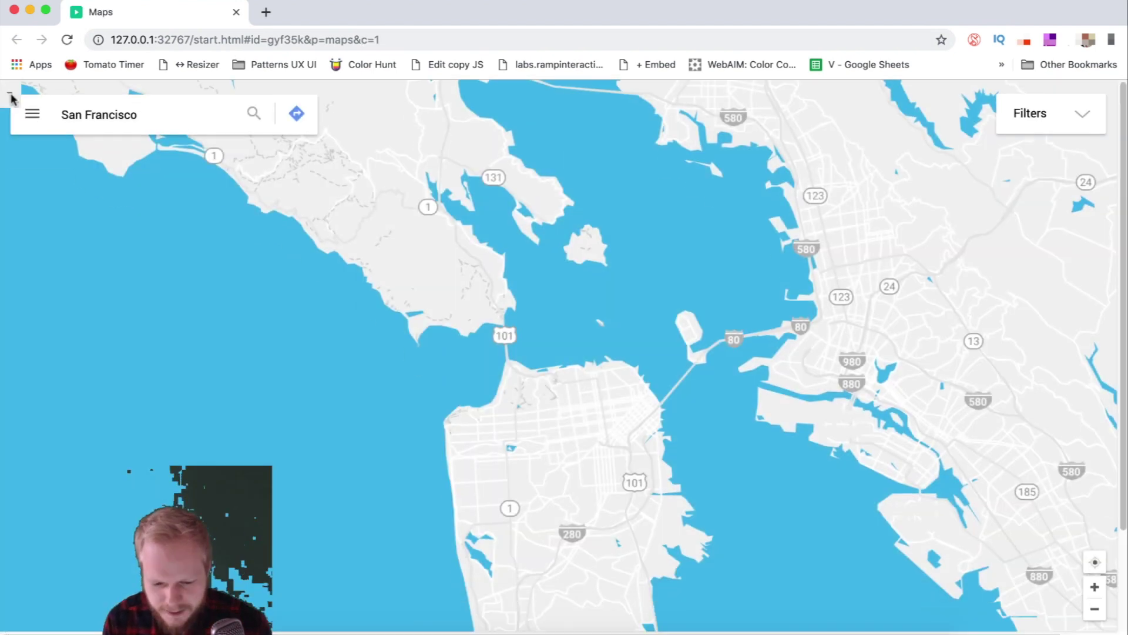
pyautogui.click(1096, 588)
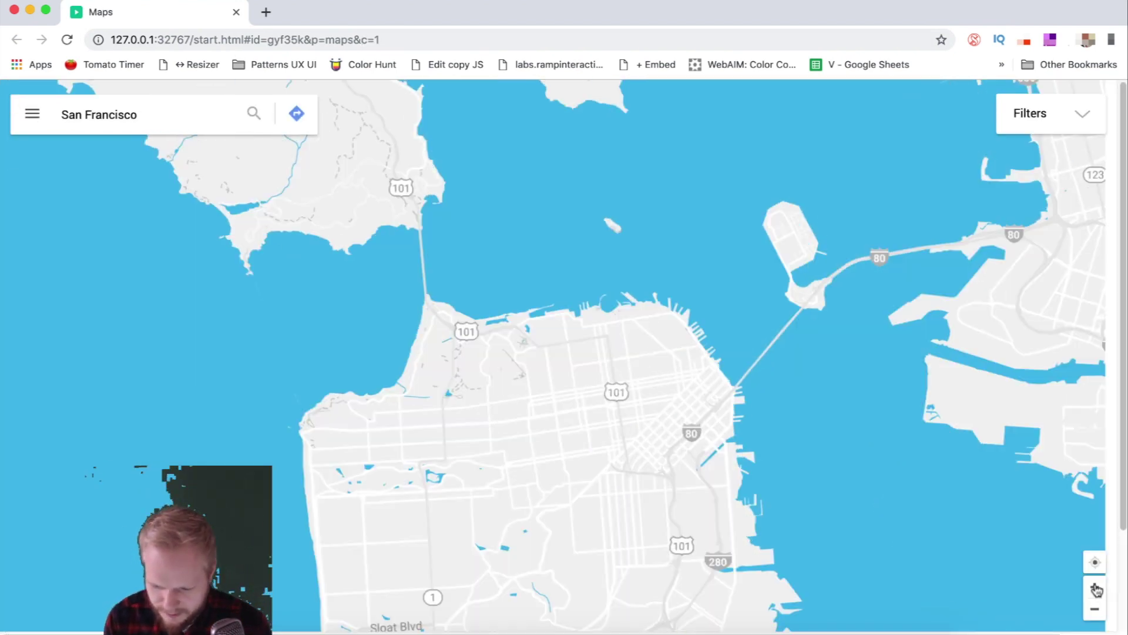
pyautogui.click(1095, 588)
pyautogui.moveTo(668, 383); pyautogui.dragTo(714, 402)
pyautogui.moveTo(797, 291); pyautogui.dragTo(929, 323)
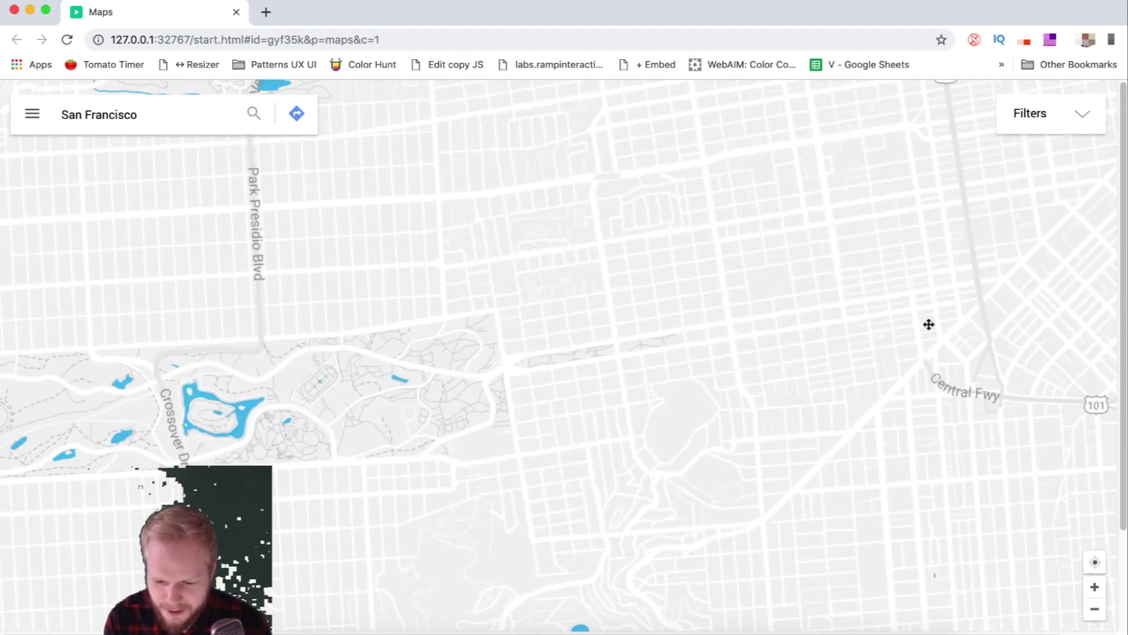
pyautogui.moveTo(711, 287); pyautogui.dragTo(693, 222)
pyautogui.moveTo(474, 285); pyautogui.dragTo(680, 133)
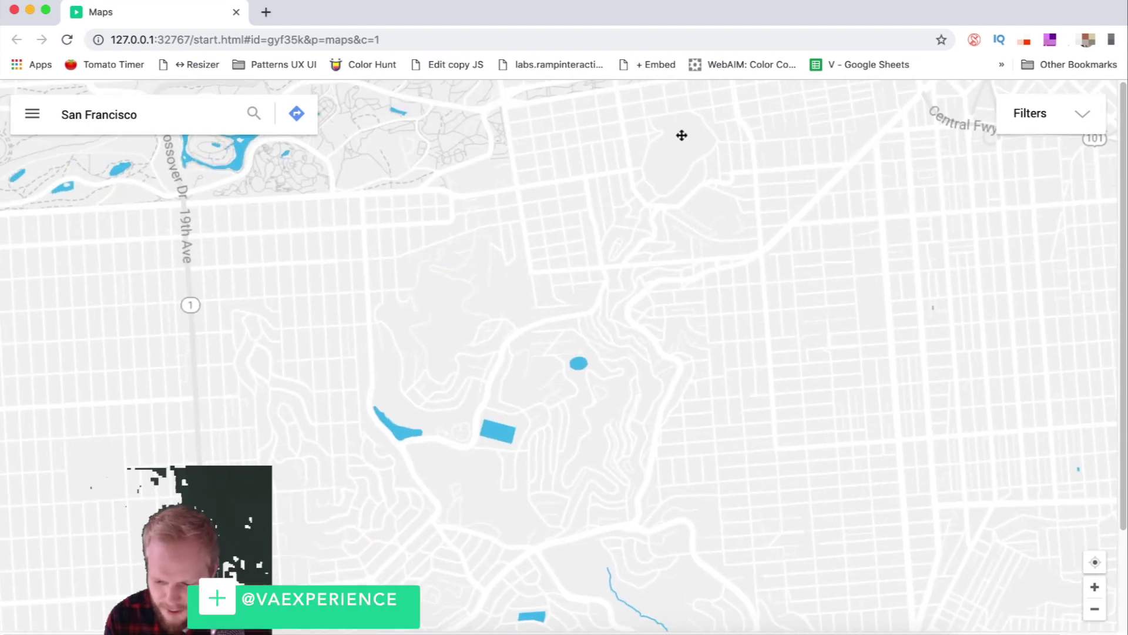
# Zoom the previewed map out with the minus control and test dragging it in several directions
pyautogui.click(1095, 611)
pyautogui.click(1095, 611)
pyautogui.moveTo(757, 438); pyautogui.dragTo(806, 380)
pyautogui.click(1095, 610)
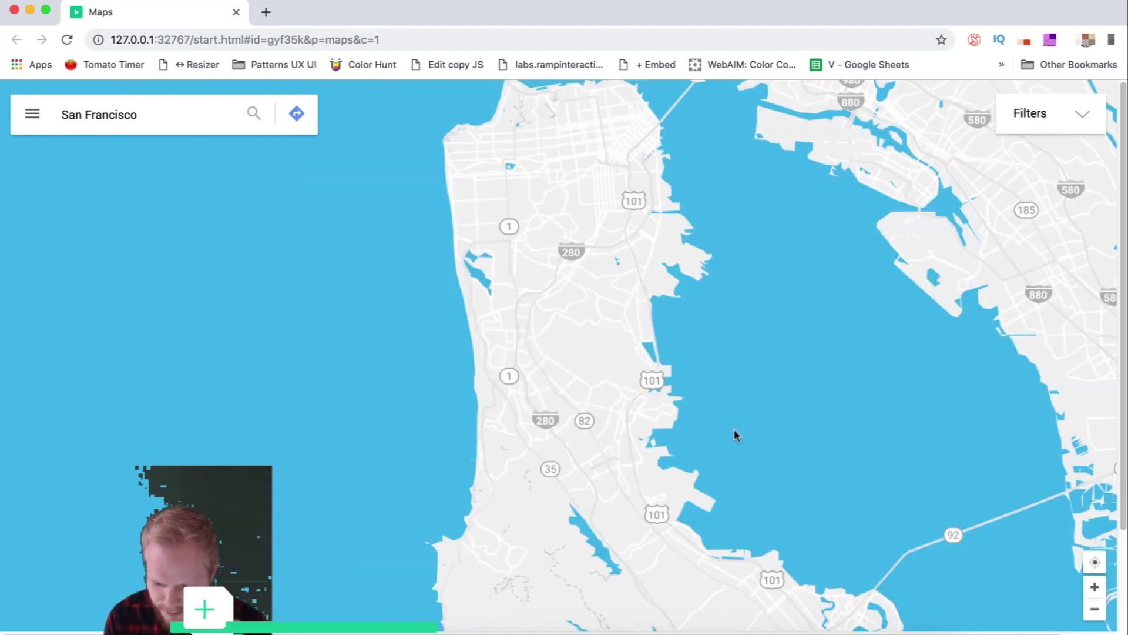
pyautogui.moveTo(882, 501); pyautogui.dragTo(913, 544)
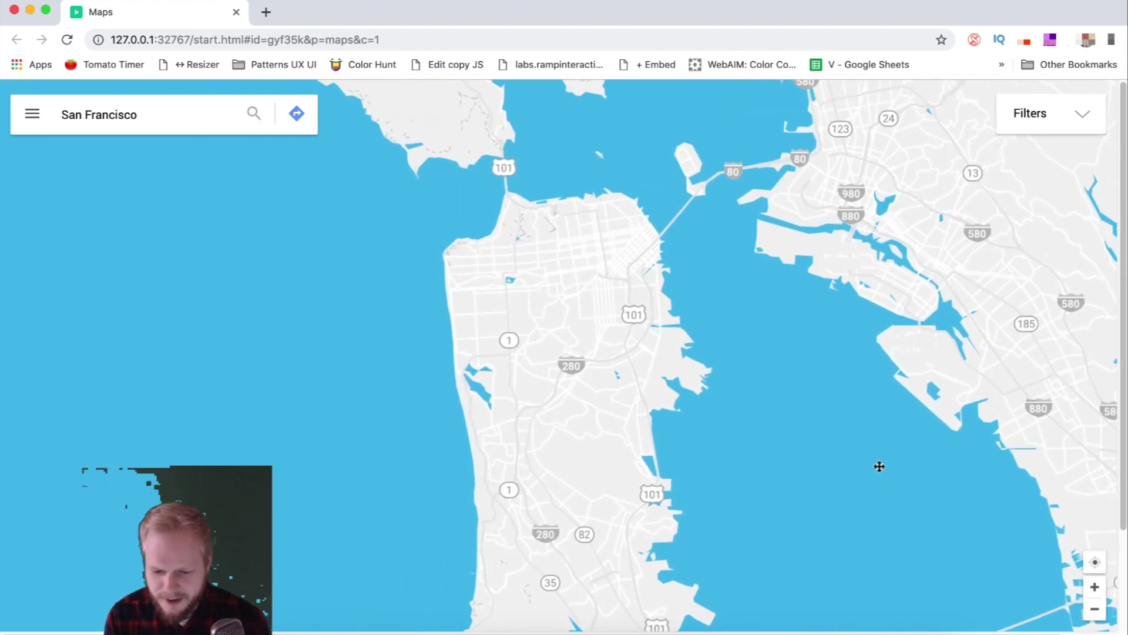
pyautogui.moveTo(876, 459); pyautogui.dragTo(877, 475)
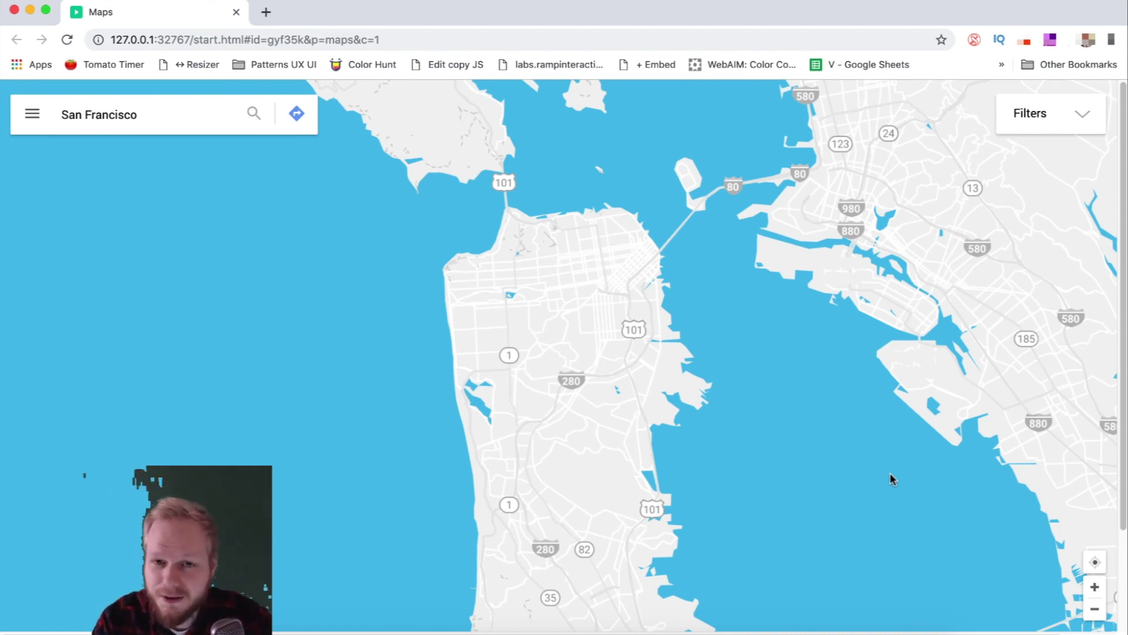
pyautogui.moveTo(809, 423); pyautogui.dragTo(711, 365)
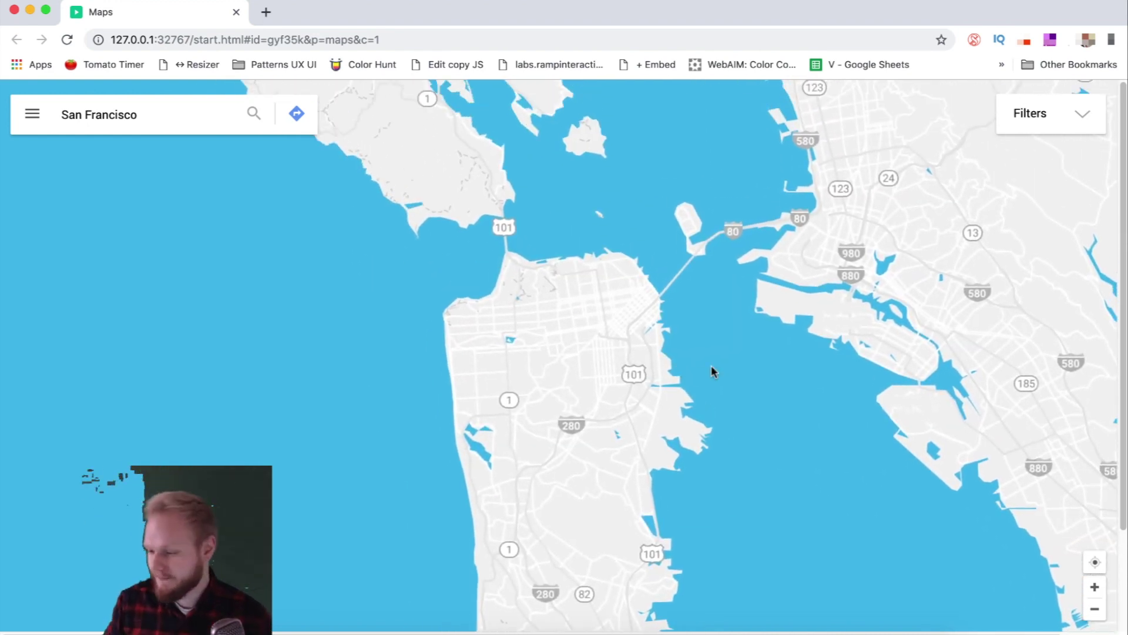
# Test the plus and minus zoom controls once more and close the preview
pyautogui.press('Tab')
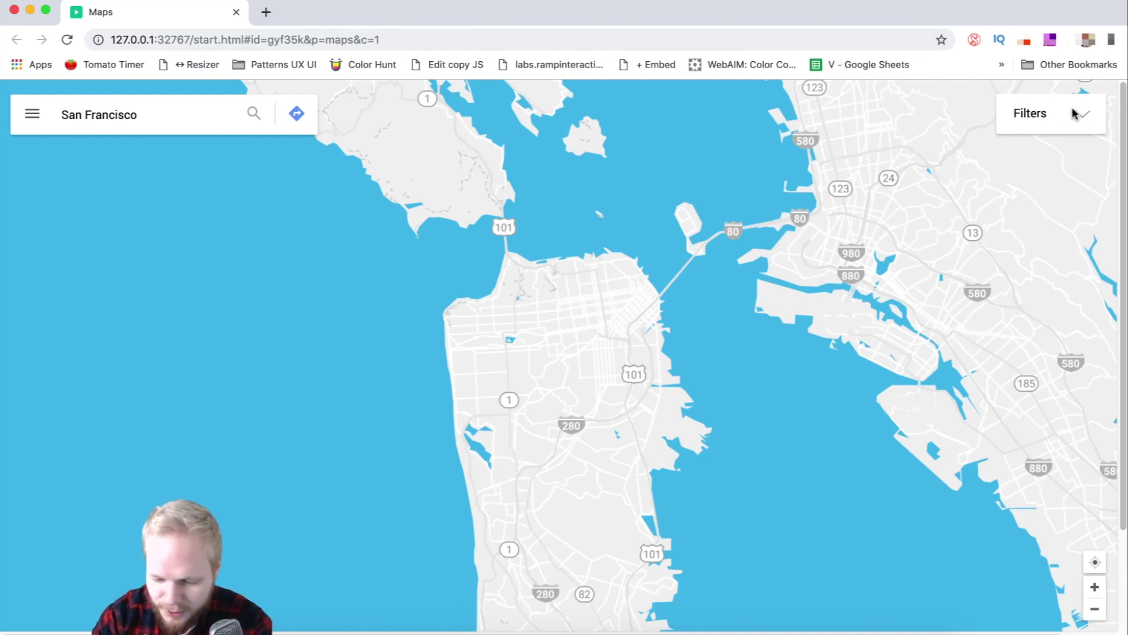
pyautogui.click(1095, 593)
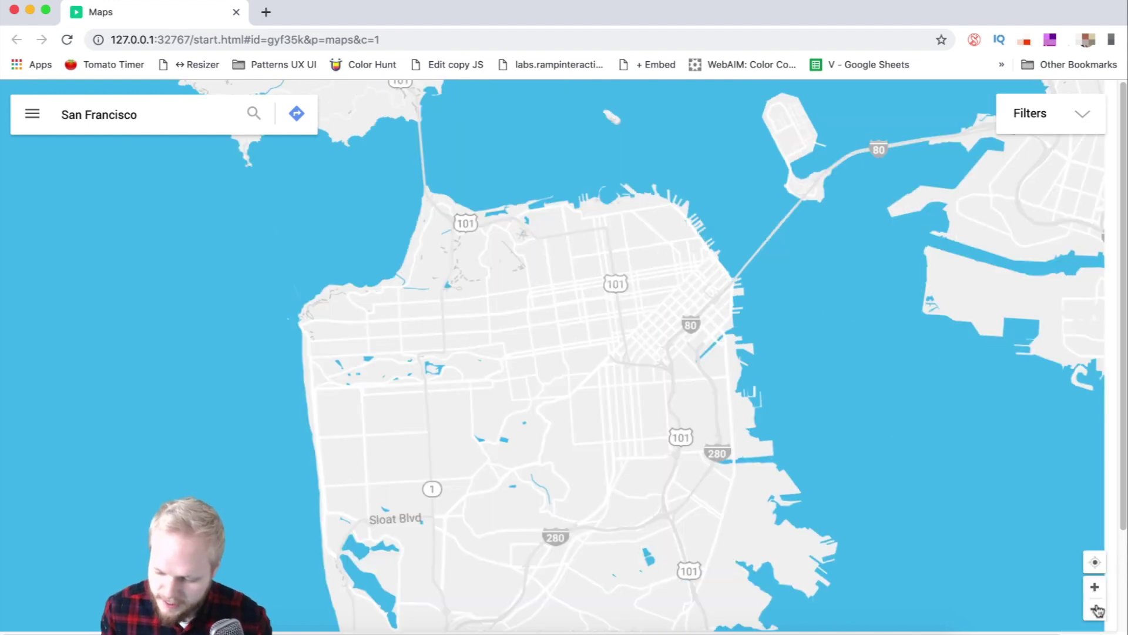
pyautogui.click(1095, 591)
pyautogui.click(1096, 609)
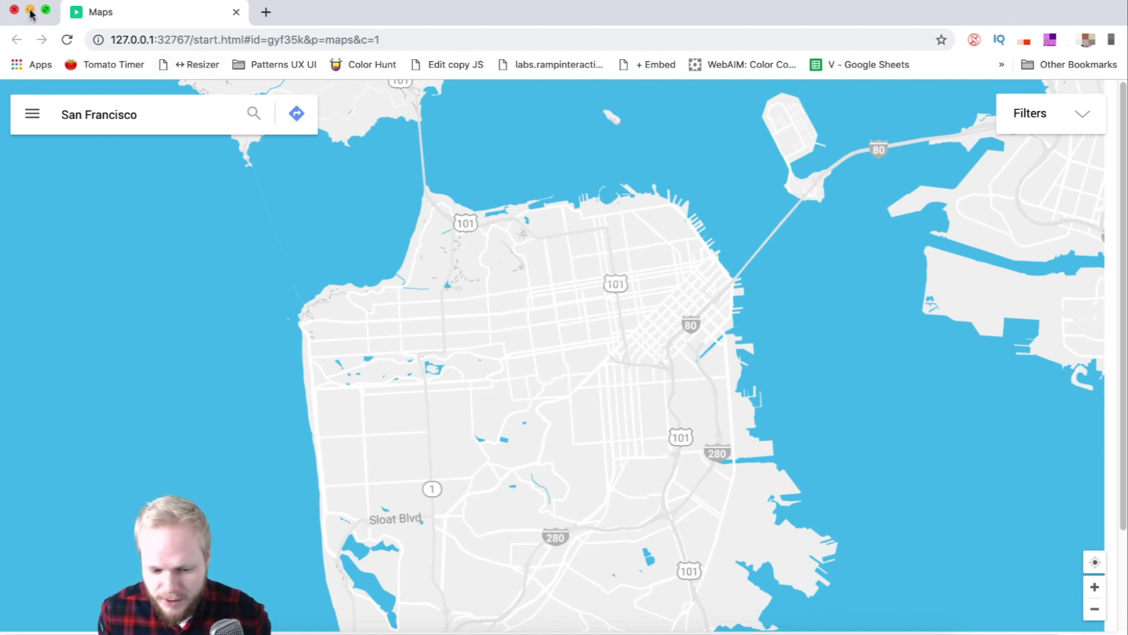
pyautogui.click(236, 11)
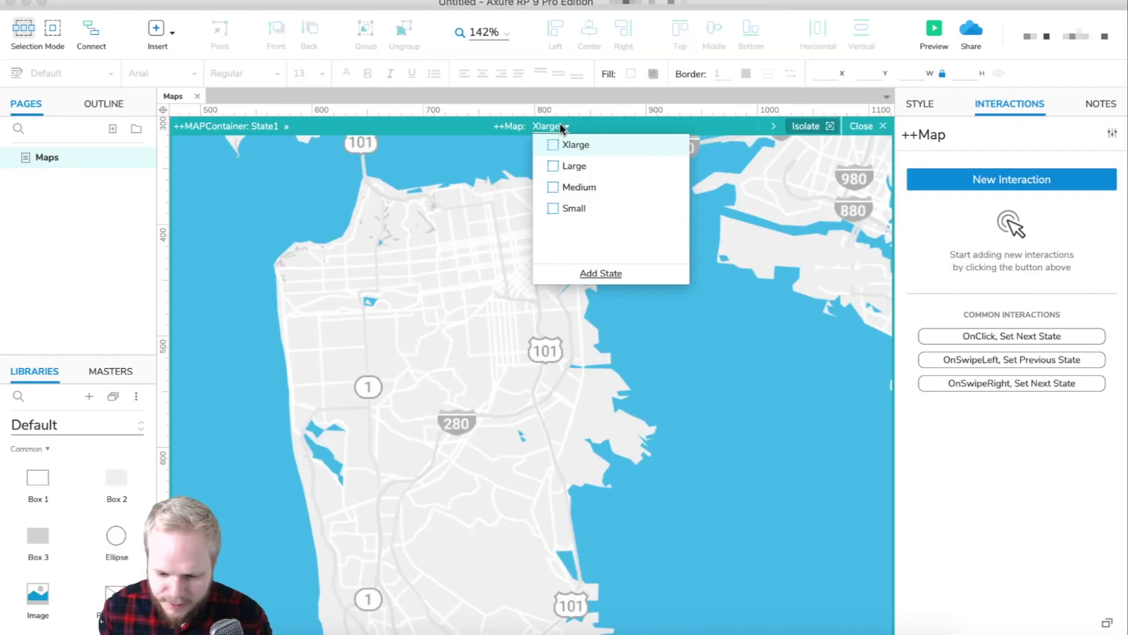
# Paste eight 24 by 24 purple house icons into the Medium state of ++Map and spread them across the city
pyautogui.click(576, 187)
pyautogui.click(347, 236)
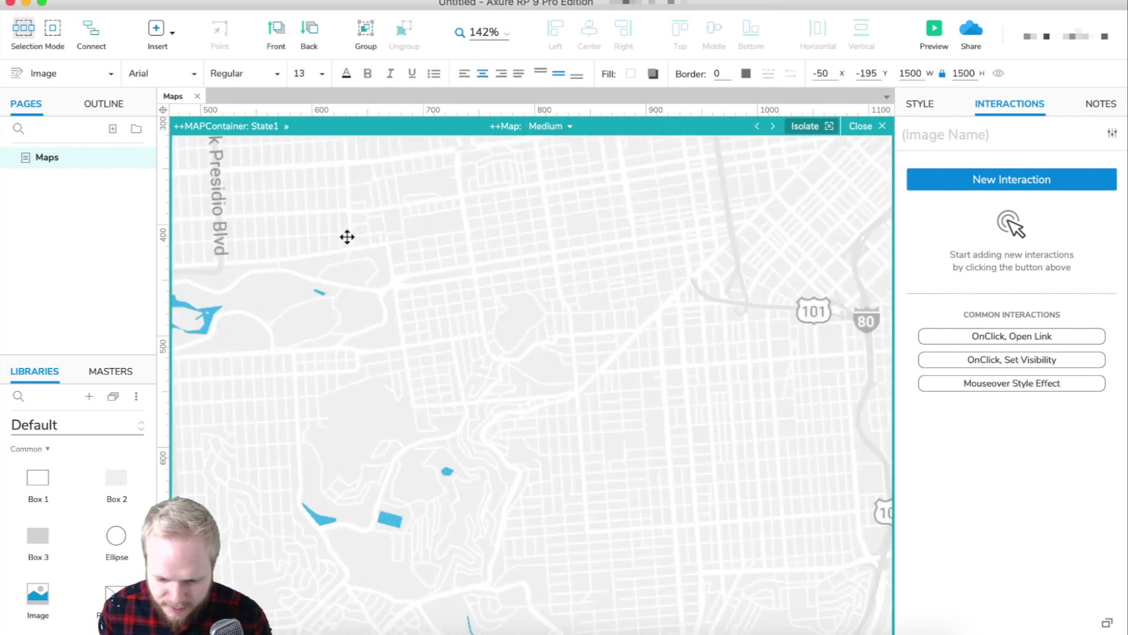
pyautogui.press('super+v')
pyautogui.moveTo(642, 459); pyautogui.dragTo(408, 336)
pyautogui.moveTo(476, 412); pyautogui.dragTo(370, 235)
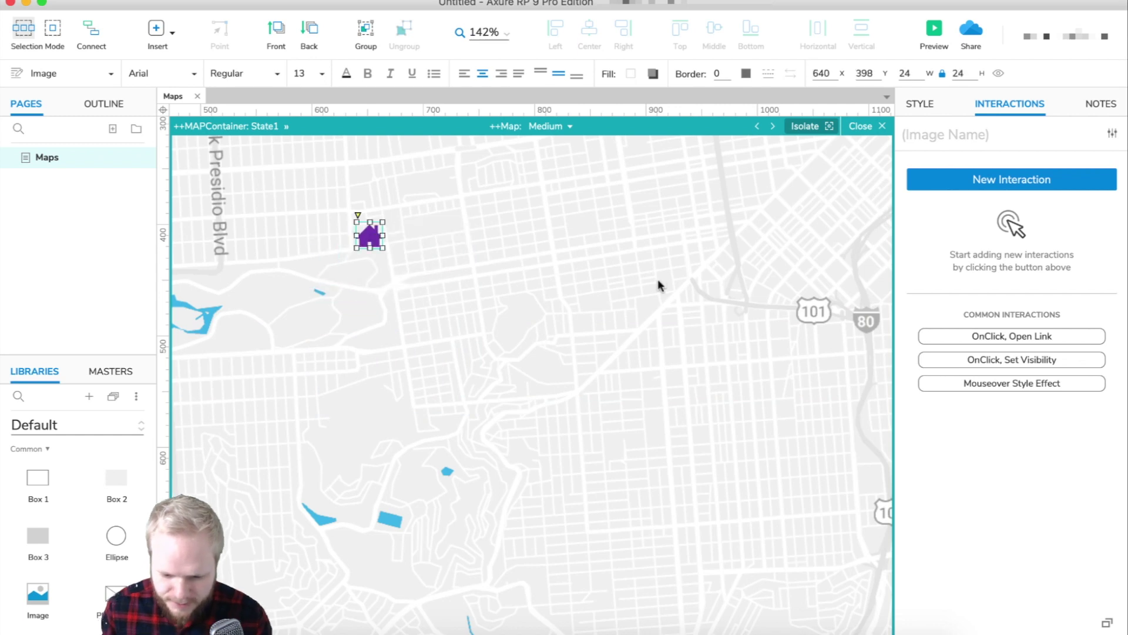
pyautogui.scroll(-4, 501, 262)
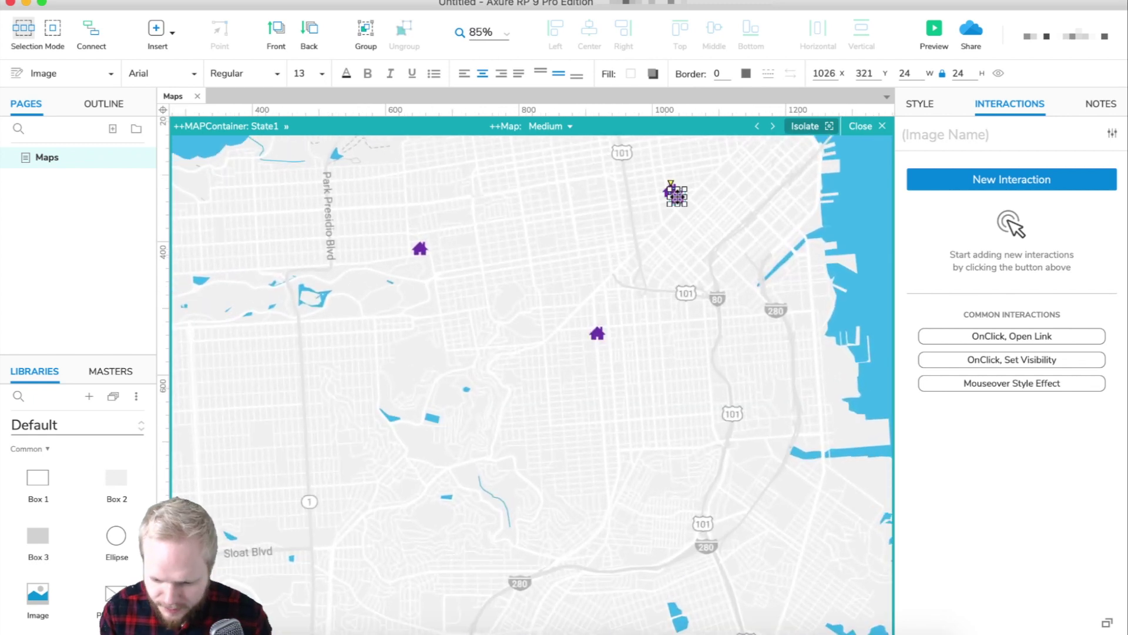
pyautogui.hotkey('ctrl', 'v')
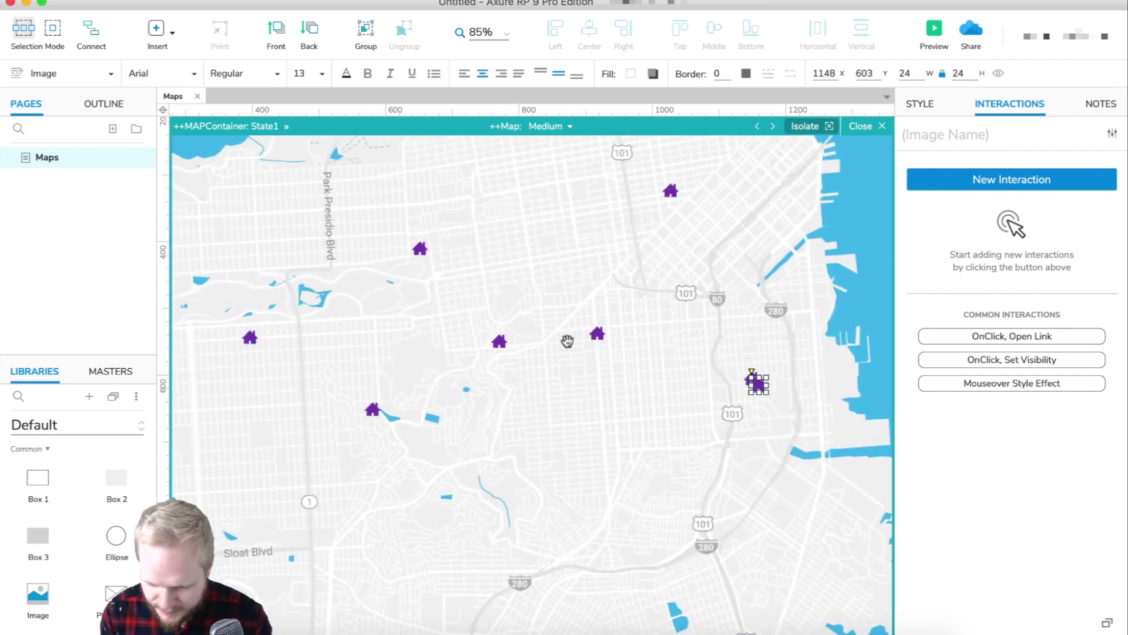
# Convert all the house icons into one dynamic panel and name it ++houses
pyautogui.press('super+a')
pyautogui.rightClick(371, 407)
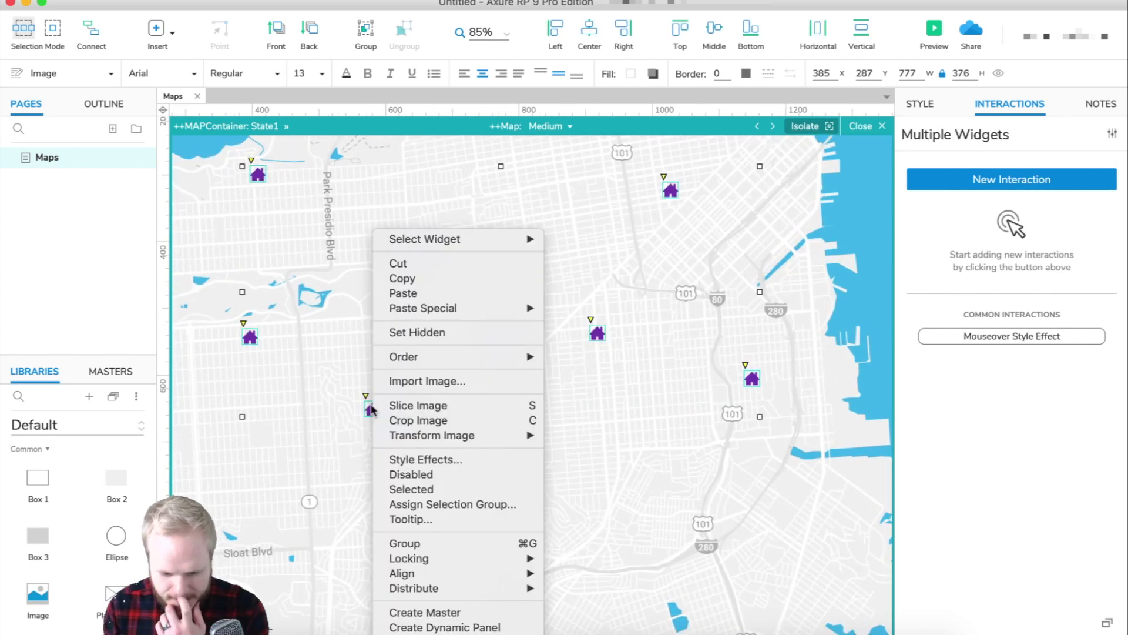
pyautogui.click(474, 627)
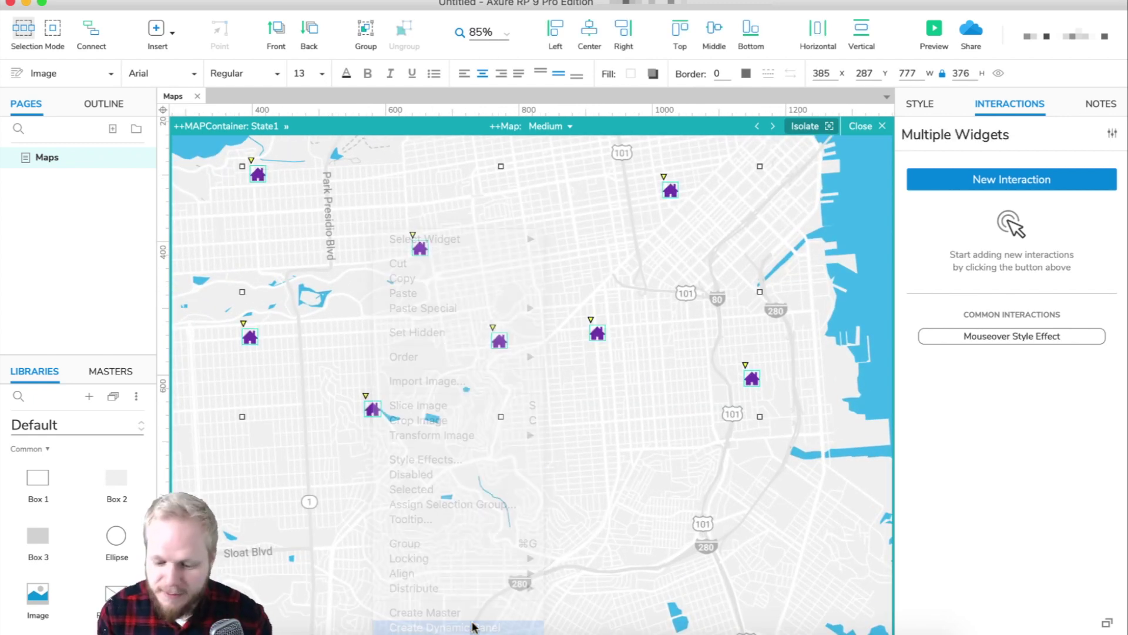
pyautogui.click(907, 135)
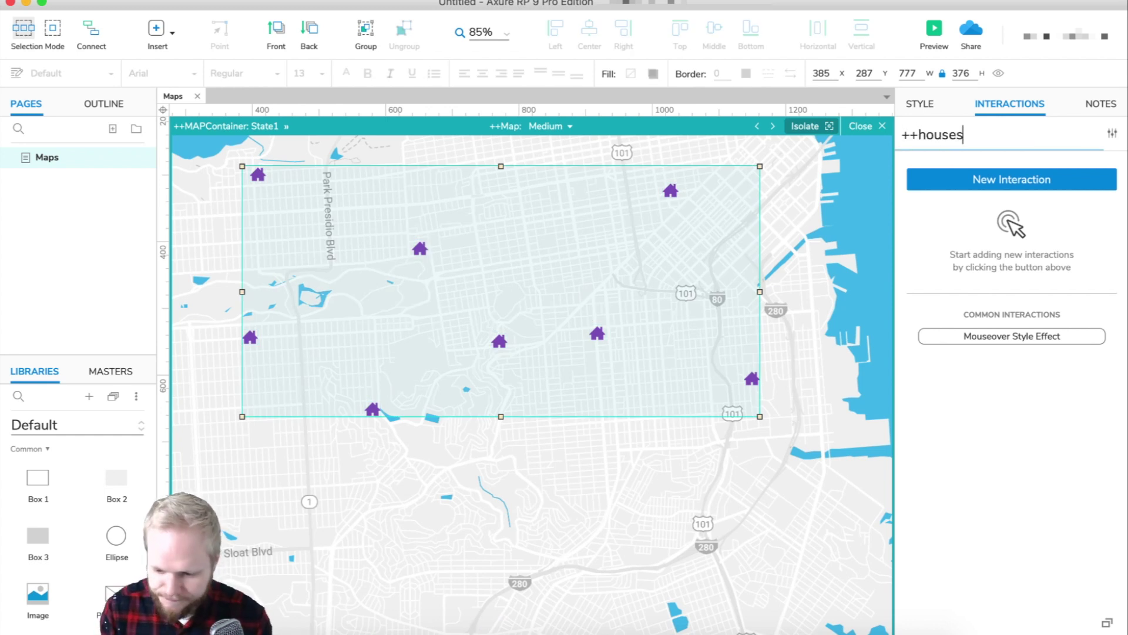
pyautogui.click(673, 304)
pyautogui.click(669, 303)
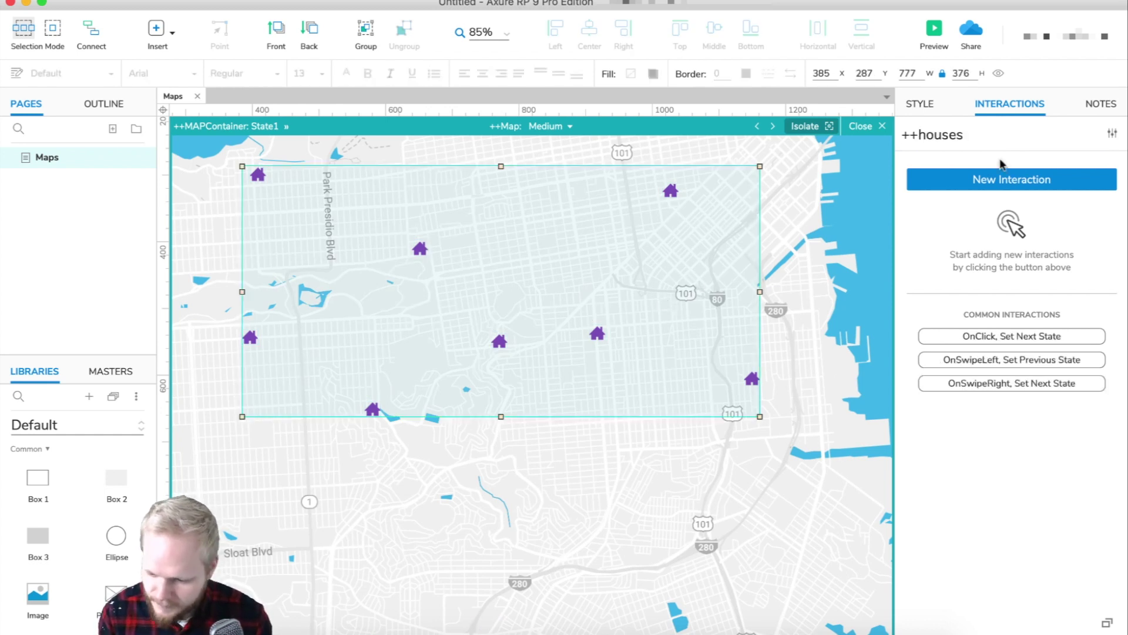
# Hide the ++houses panel by default
pyautogui.click(917, 104)
pyautogui.click(1109, 132)
pyautogui.click(523, 259)
pyautogui.click(524, 165)
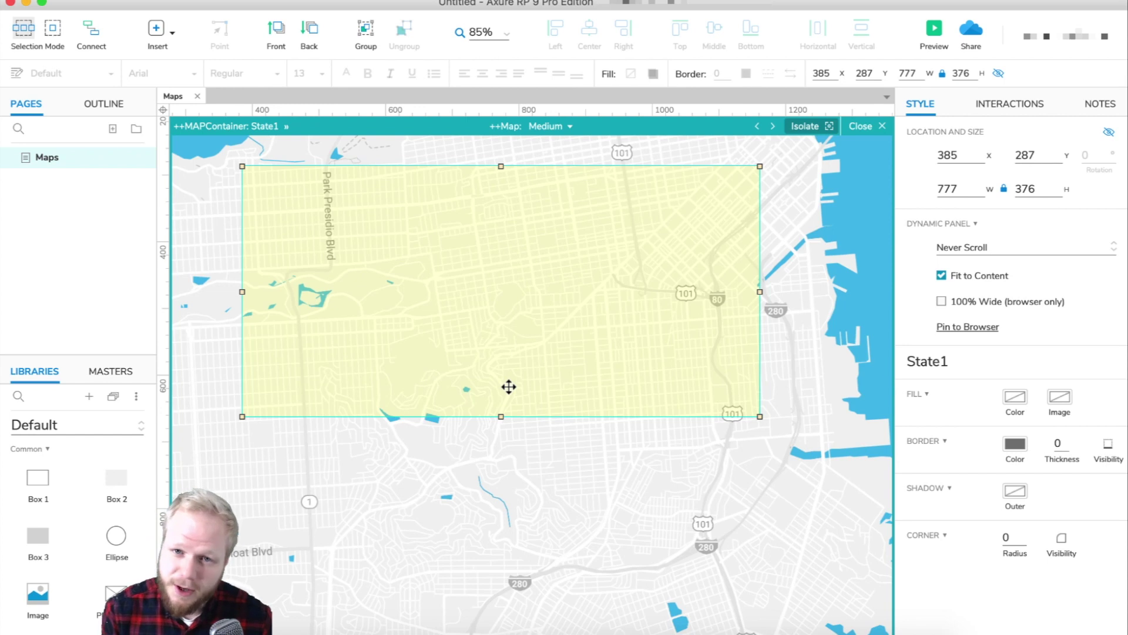
# Close the map panel editing and stretch the ++Filters panel downward to a height of 202
pyautogui.click(869, 127)
pyautogui.scroll(5, 723, 237)
pyautogui.hscroll(-1, 723, 237)
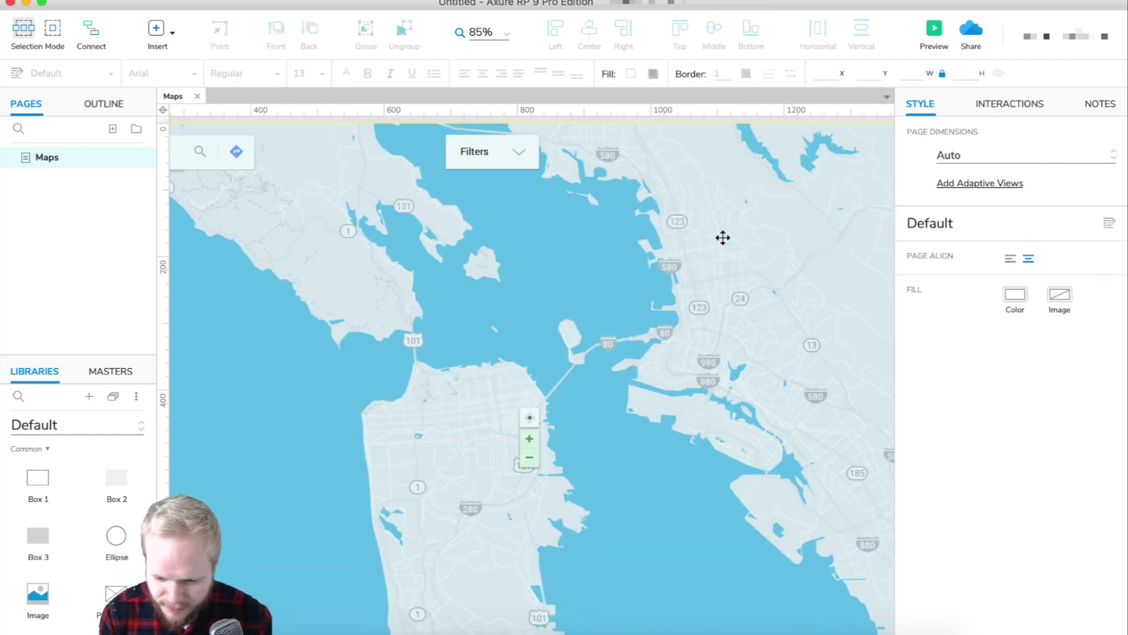
pyautogui.click(530, 217)
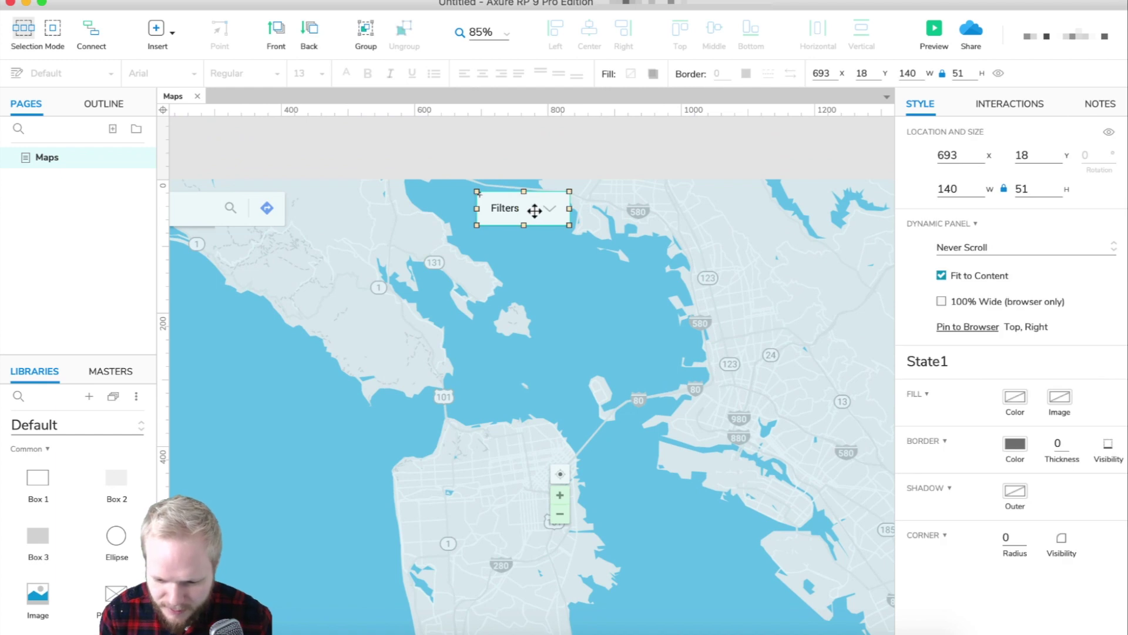
pyautogui.moveTo(529, 221); pyautogui.dragTo(527, 325)
# Duplicate the ++Filters panel's State1 as "expanded" and rename the original state "default"
pyautogui.doubleClick(527, 218)
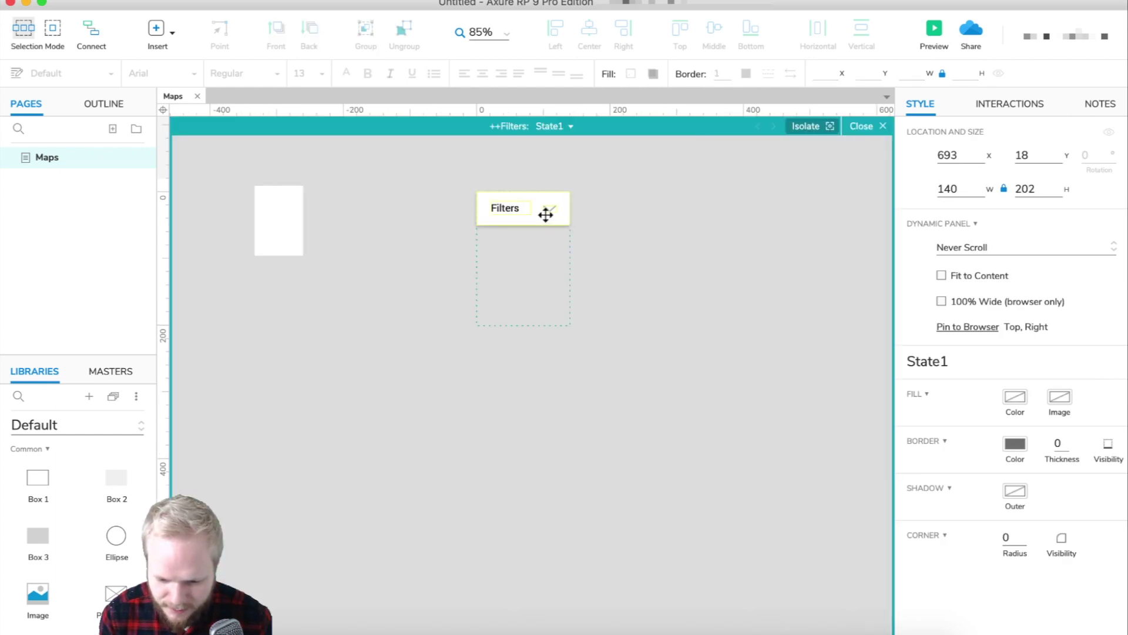
pyautogui.click(561, 125)
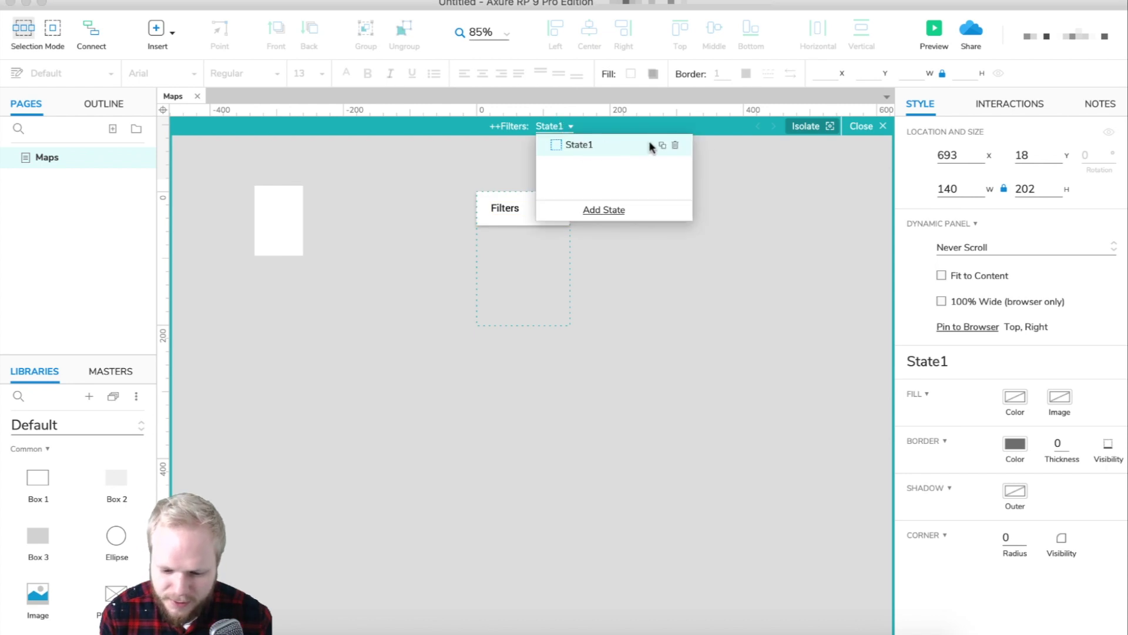
pyautogui.click(661, 144)
pyautogui.write('expanded')
pyautogui.doubleClick(599, 147)
pyautogui.write('de')
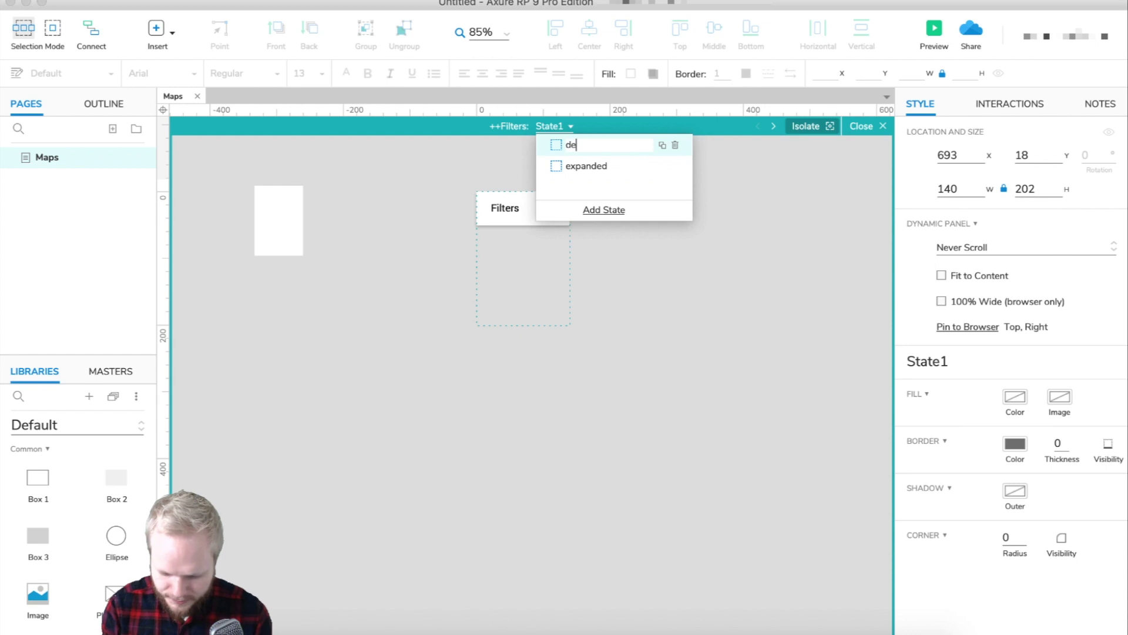
pyautogui.write('fault')
# In the expanded state, stretch the white Filters background downward to a height of 133
pyautogui.click(580, 166)
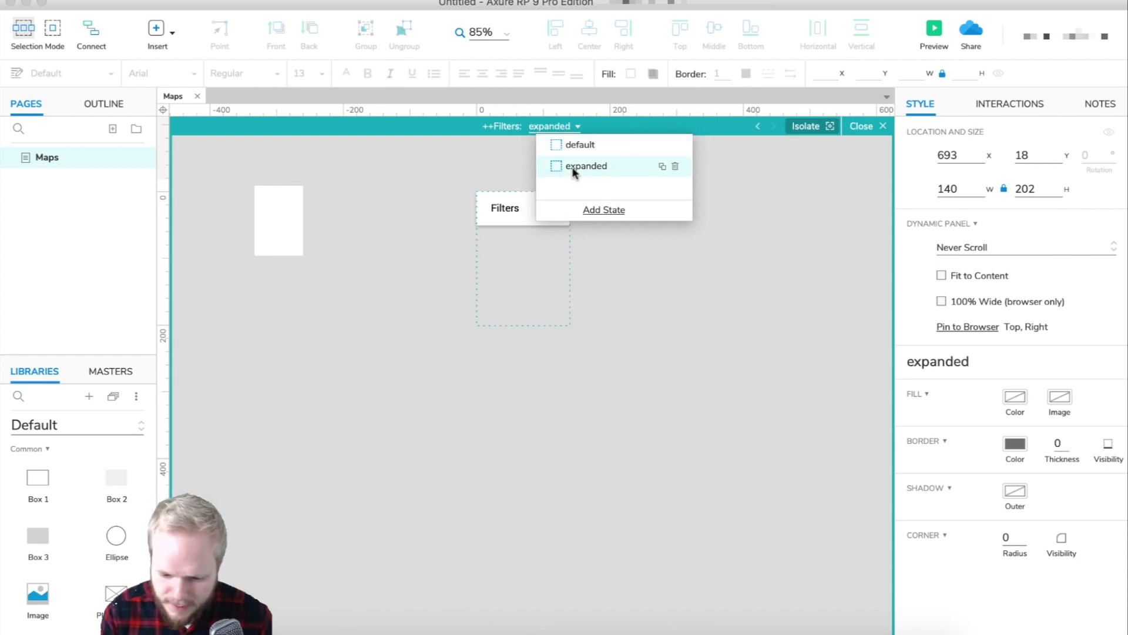
pyautogui.click(530, 225)
pyautogui.moveTo(524, 225); pyautogui.dragTo(526, 277)
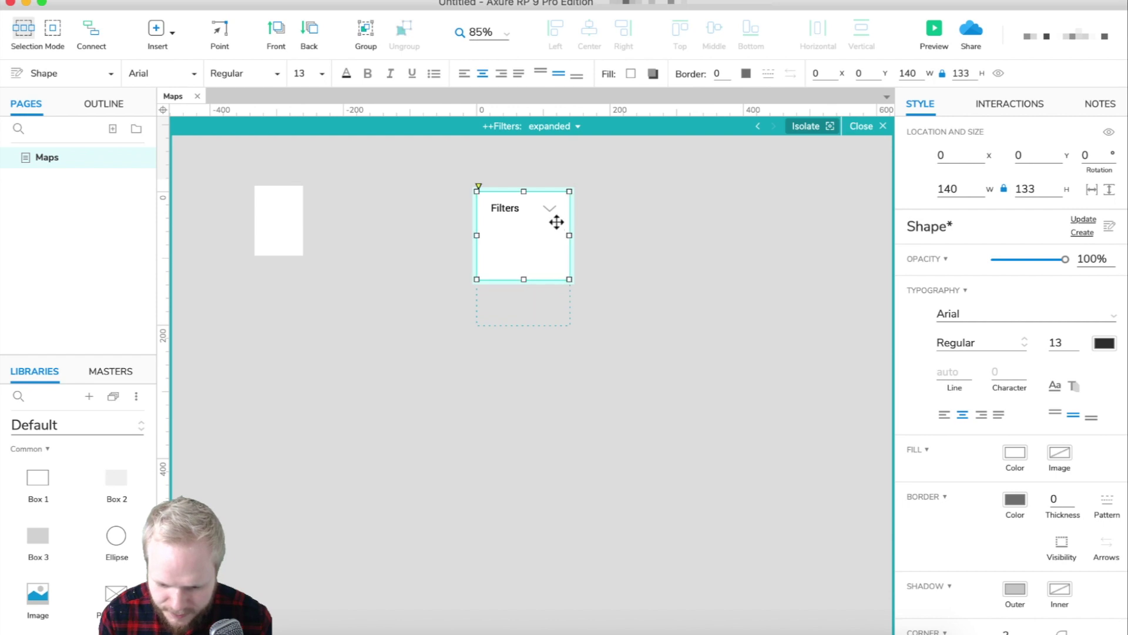
# Flip the chevron beside the Filters label vertically in the expanded state
pyautogui.click(551, 210)
pyautogui.moveTo(552, 212); pyautogui.dragTo(551, 211)
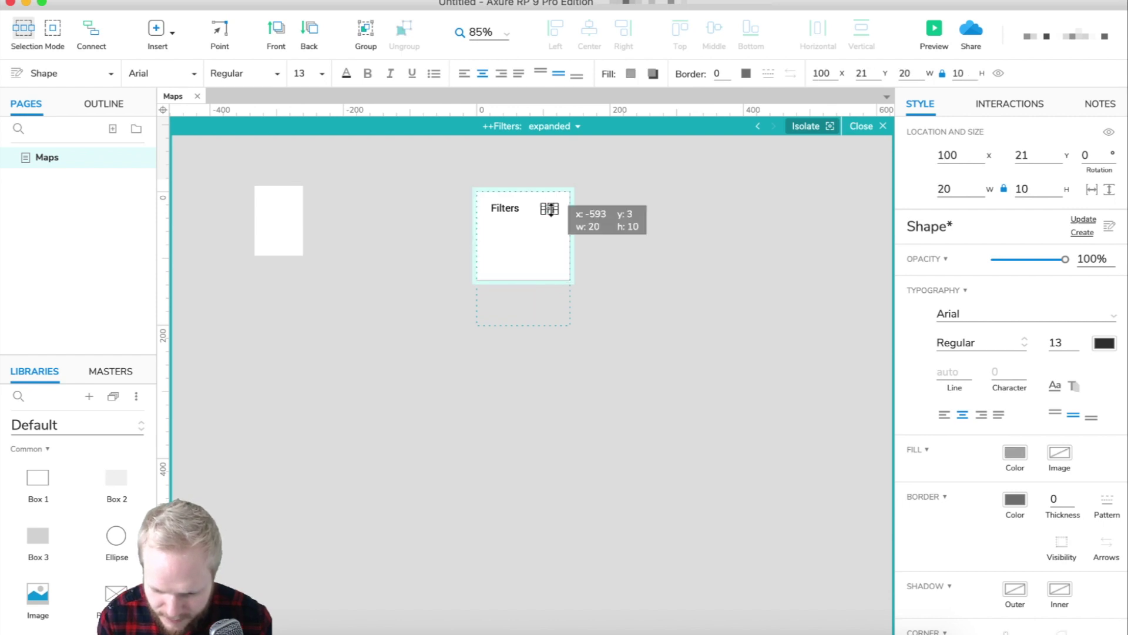
pyautogui.scroll(5, 549, 211)
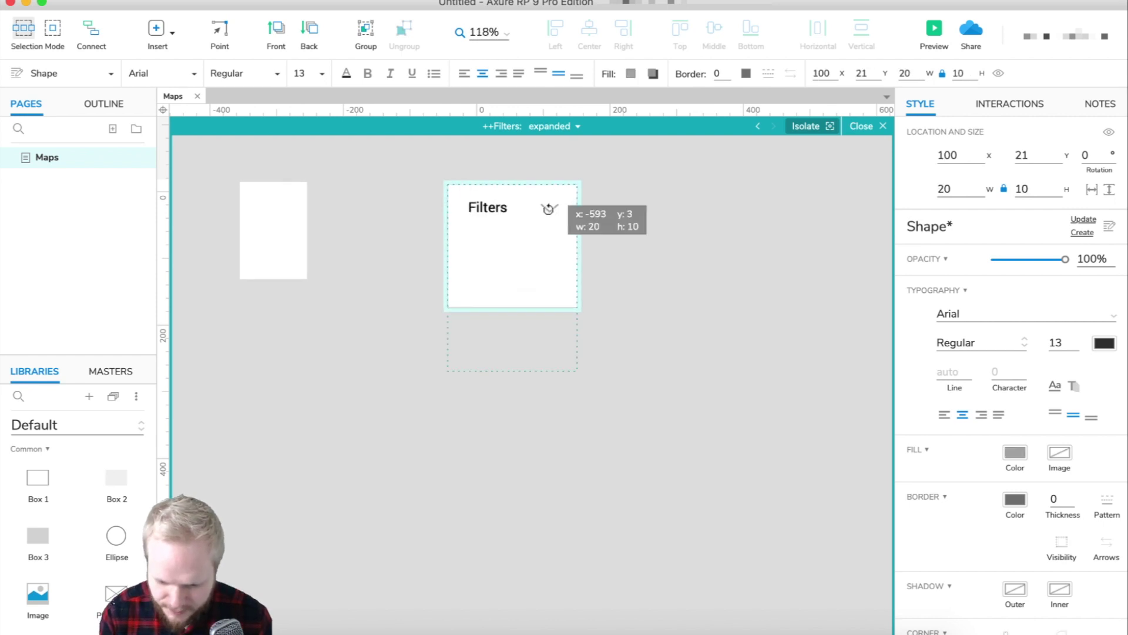
pyautogui.rightClick(556, 216)
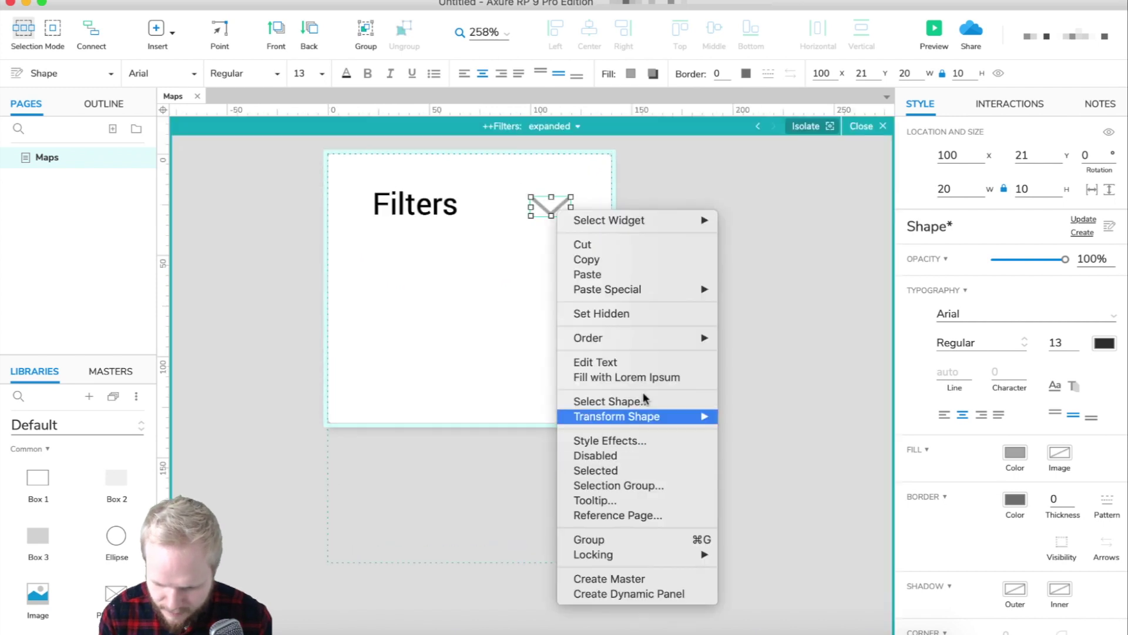
pyautogui.moveTo(654, 415)
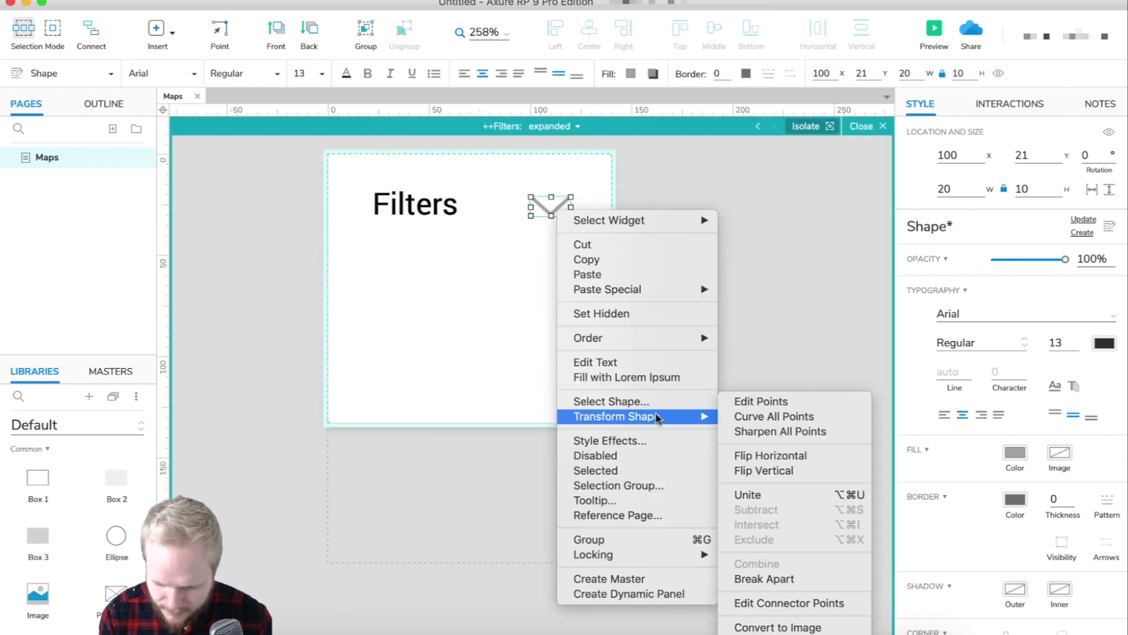
pyautogui.click(765, 470)
pyautogui.click(353, 294)
# Add a checkbox labelled "Houses" below the Filters label, at about x 22, y 57
pyautogui.scroll(-5, 68, 523)
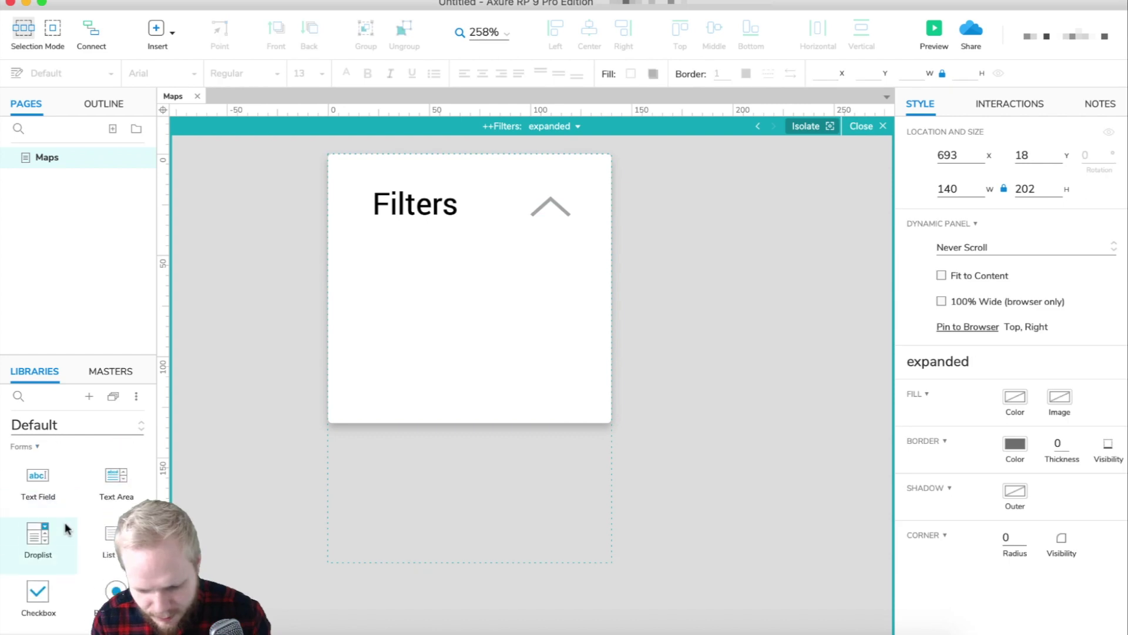
pyautogui.moveTo(38, 540); pyautogui.dragTo(366, 262)
pyautogui.doubleClick(485, 288)
pyautogui.write('Houses')
pyautogui.press('Escape')
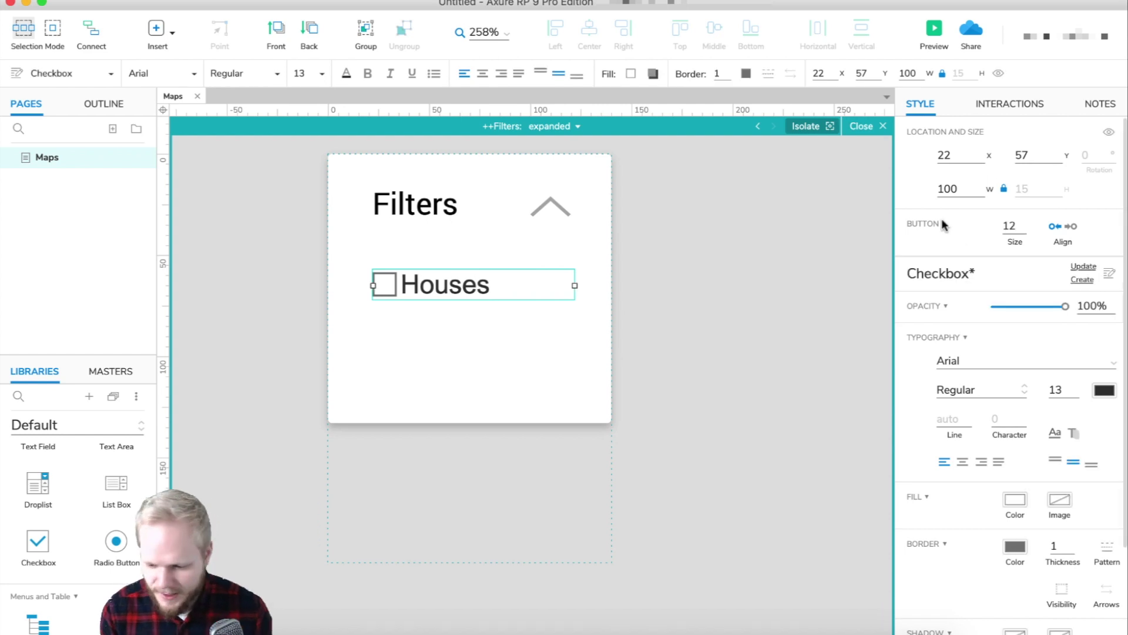
# Add an OnSelected Show interaction to the Houses checkbox, targeting the ++houses panel
pyautogui.click(1004, 107)
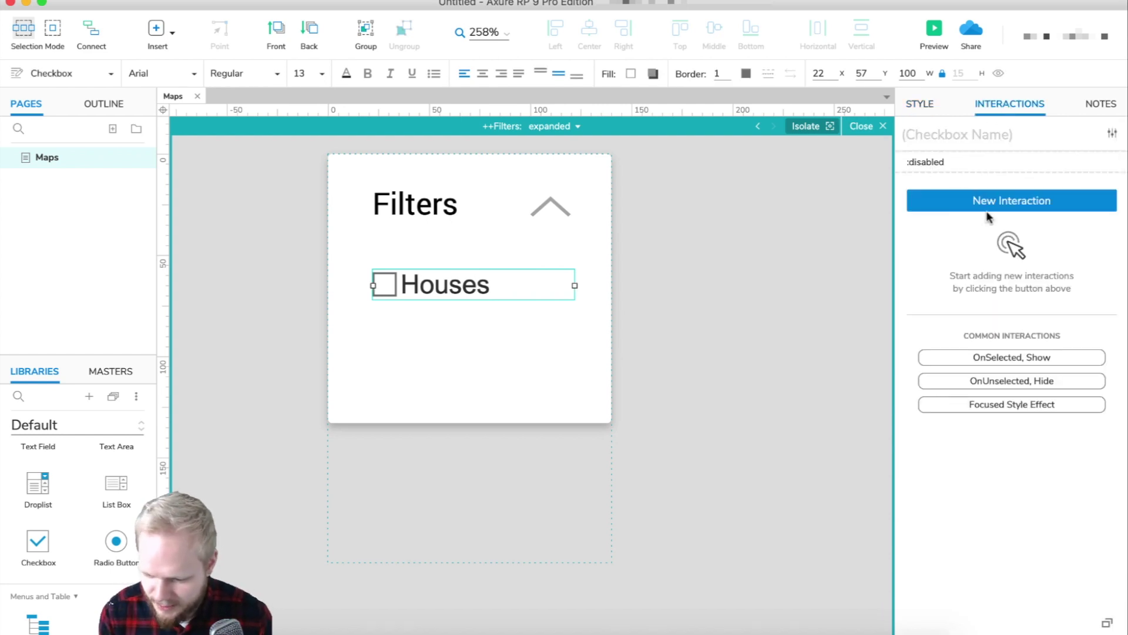
pyautogui.click(1012, 359)
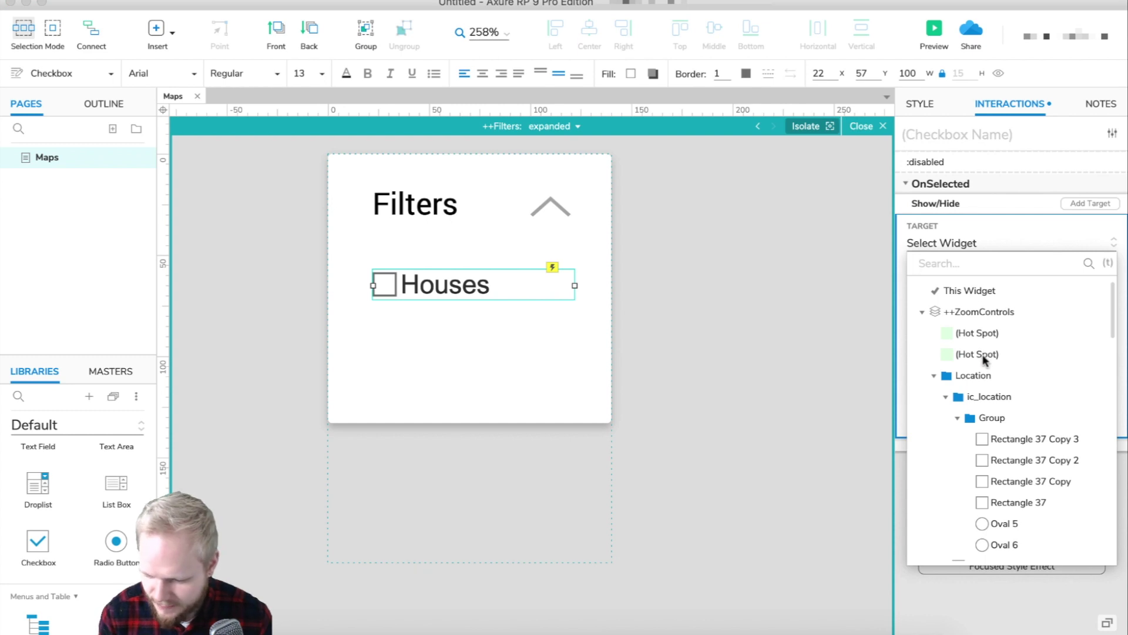
pyautogui.scroll(-4, 1025, 382)
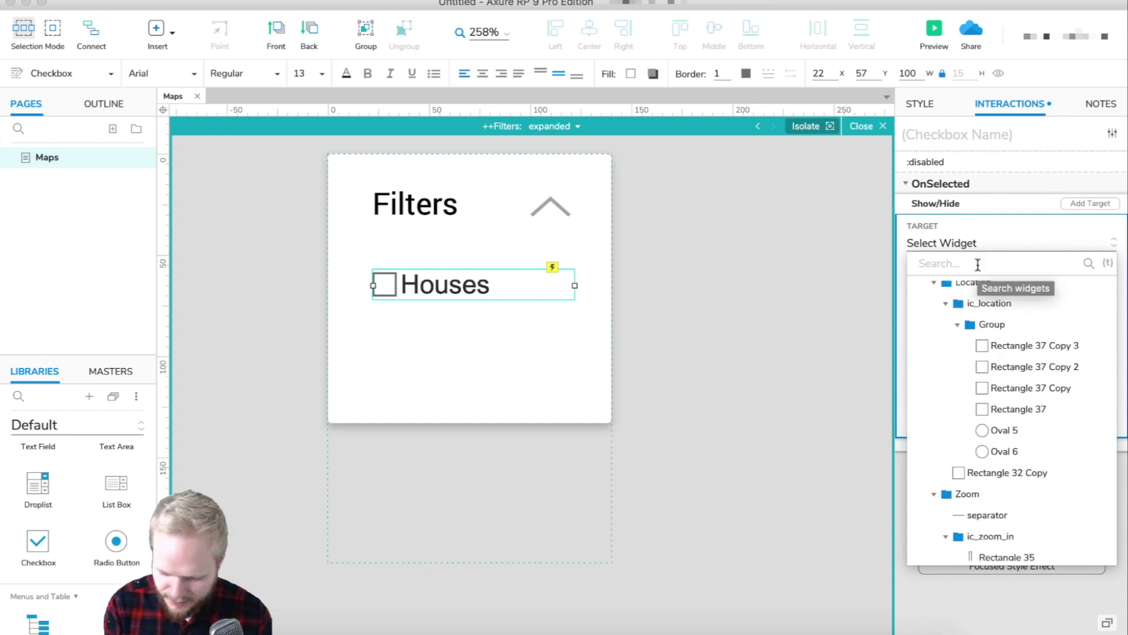
pyautogui.write('++h')
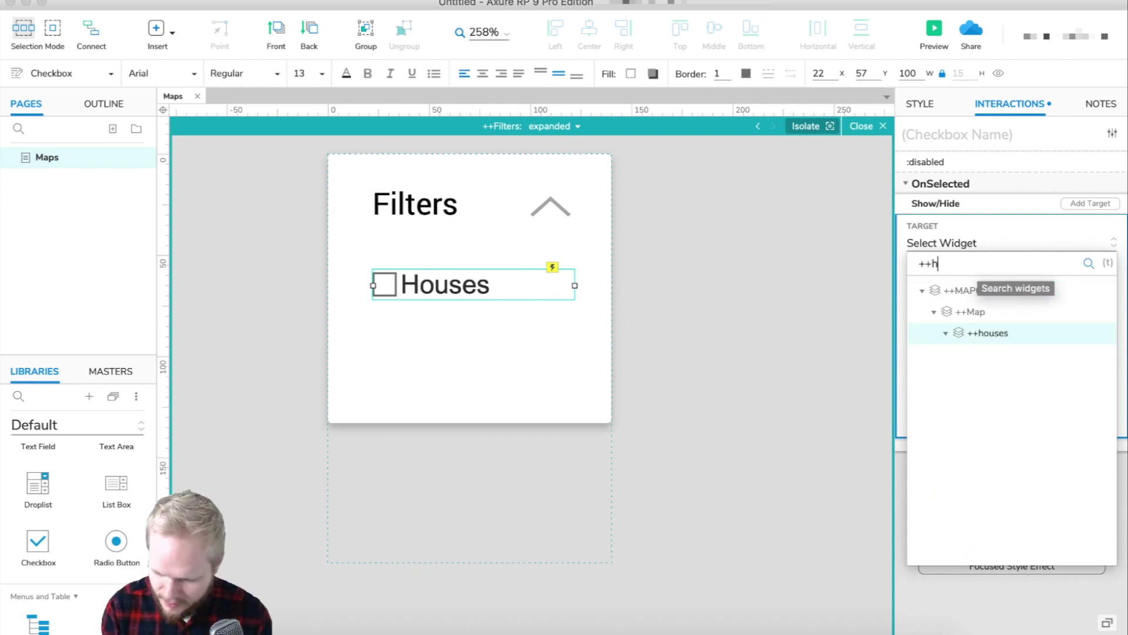
pyautogui.click(987, 334)
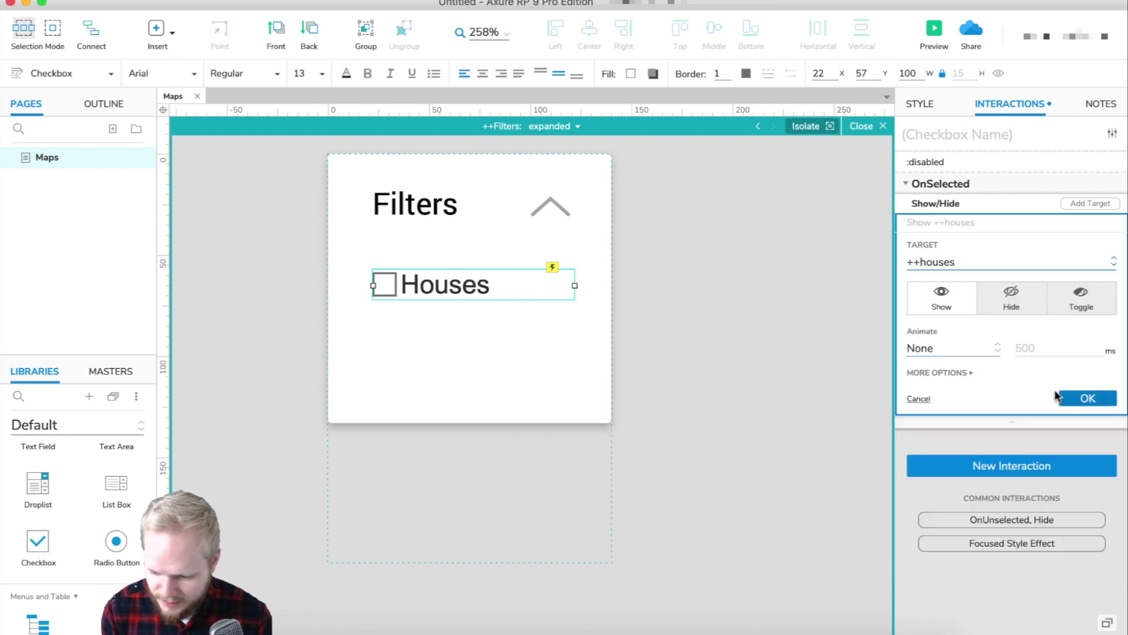
# Give the Houses checkbox's Show action a Fade animation lasting 400 ms
pyautogui.click(964, 350)
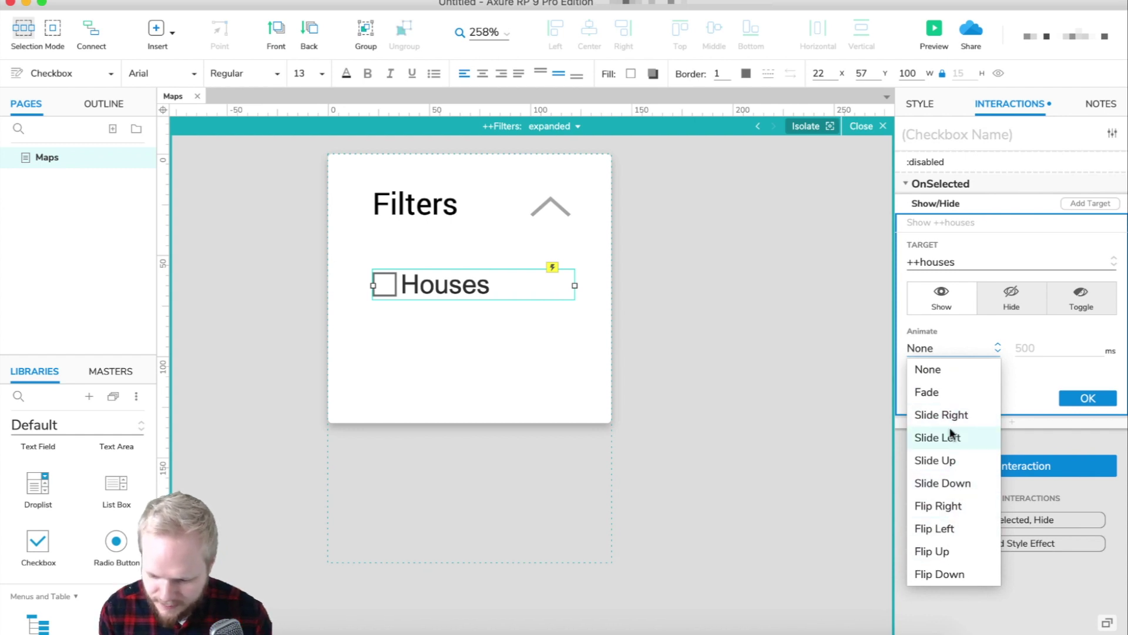
pyautogui.click(939, 391)
pyautogui.doubleClick(1039, 344)
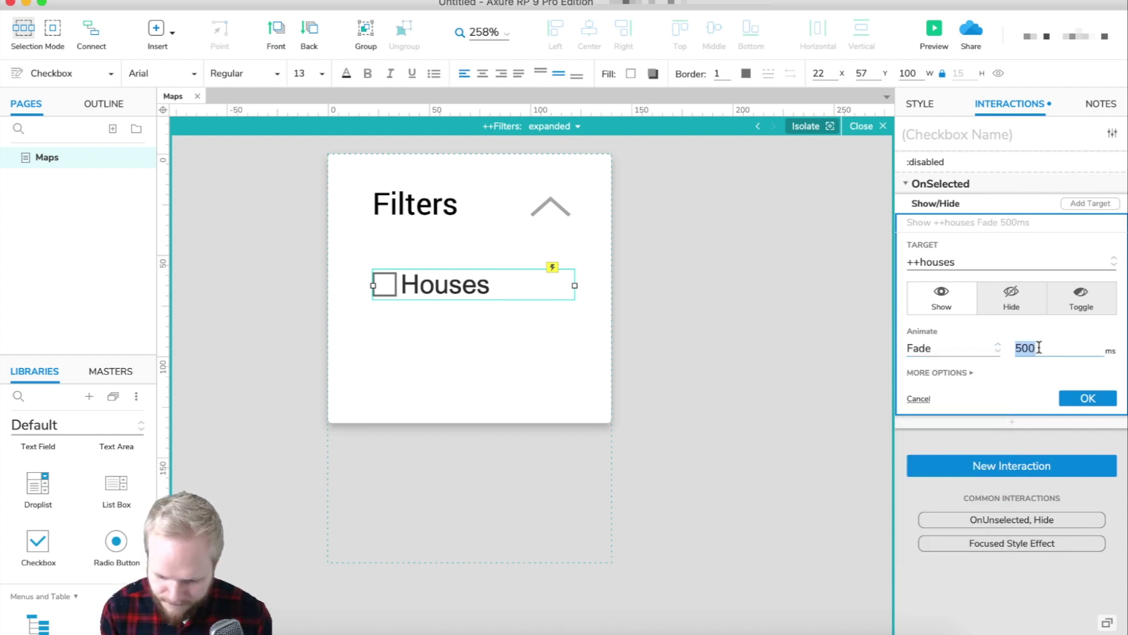
pyautogui.write('300')
pyautogui.press('BackSpace')
pyautogui.press('BackSpace')
pyautogui.press('BackSpace')
pyautogui.write('400')
pyautogui.click(1087, 399)
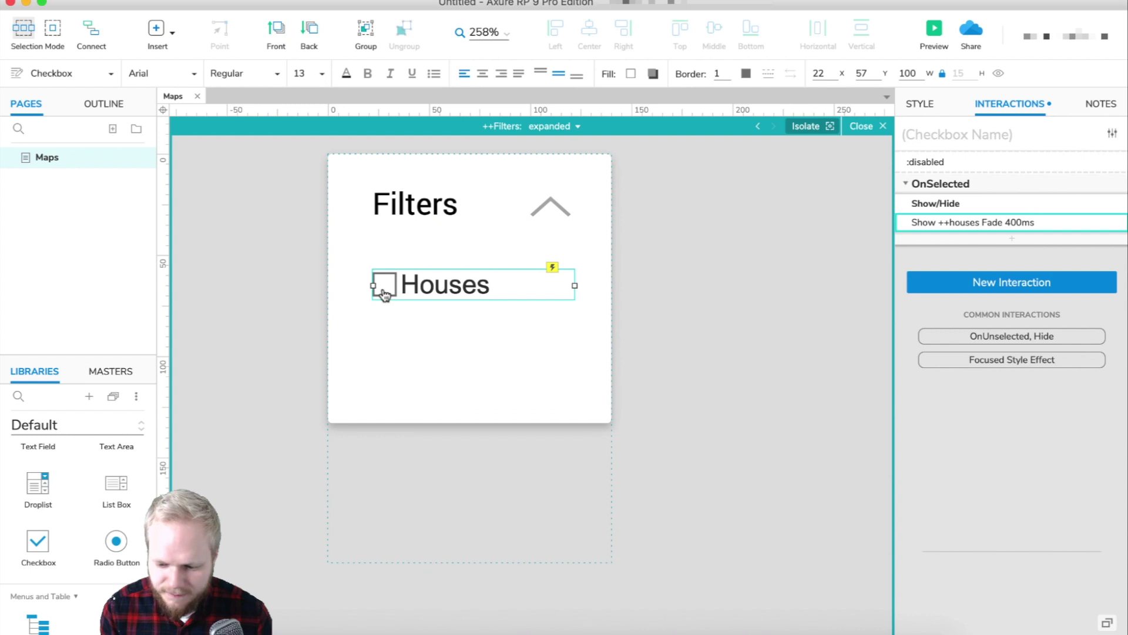
# Add an OnUnselected Hide interaction to the Houses checkbox, targeting ++houses with no animation
pyautogui.click(1014, 335)
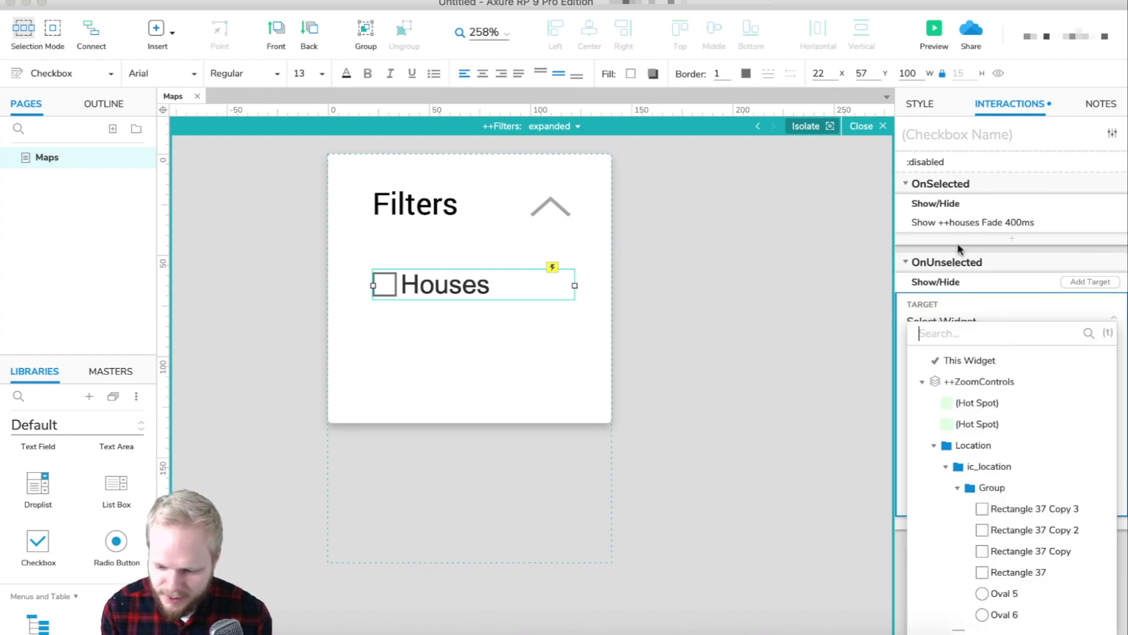
pyautogui.write('++h')
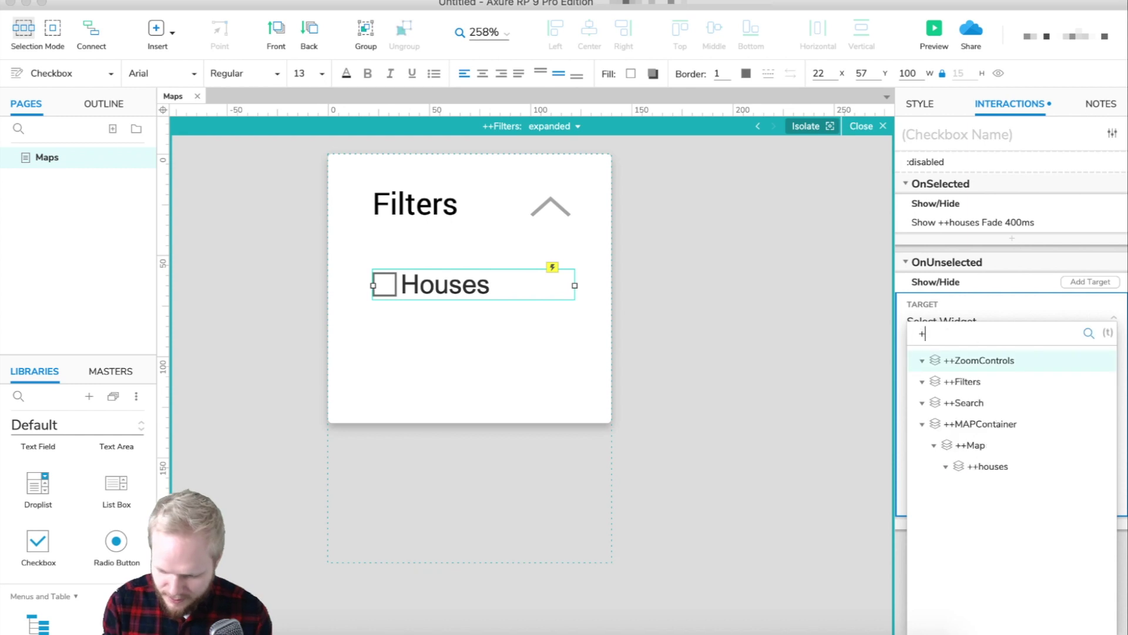
pyautogui.click(999, 403)
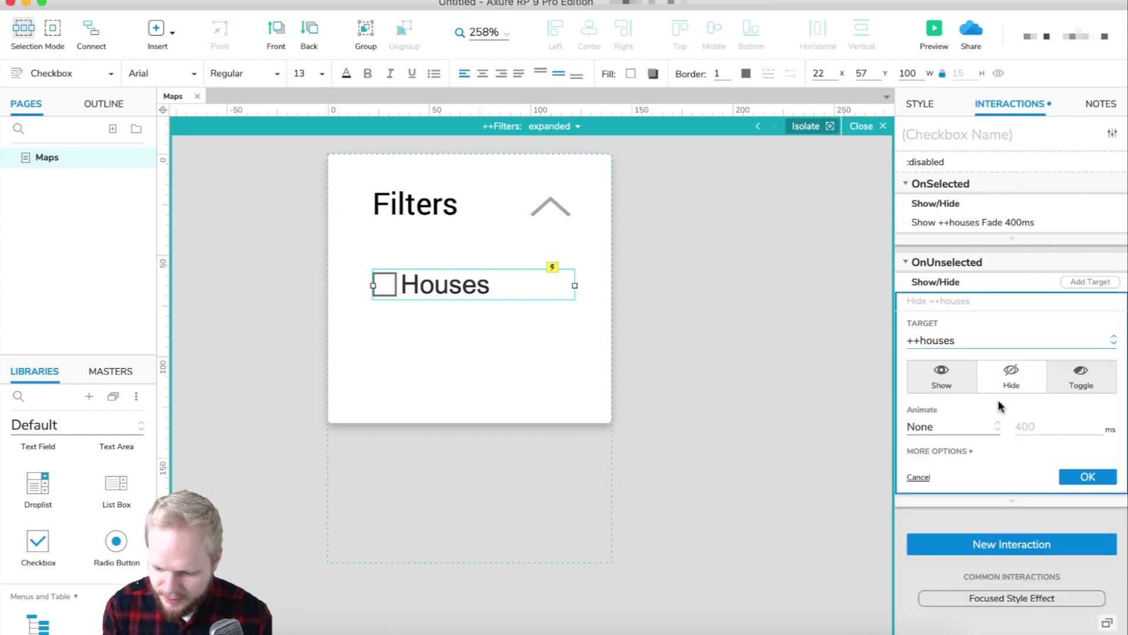
pyautogui.click(957, 433)
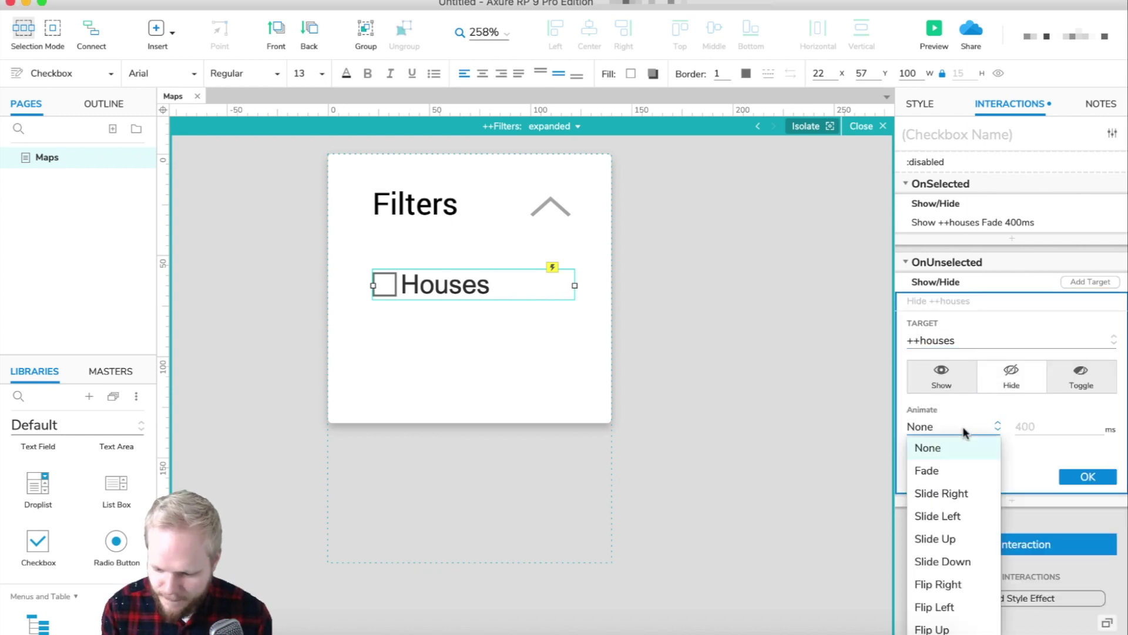
pyautogui.click(954, 454)
pyautogui.click(1098, 480)
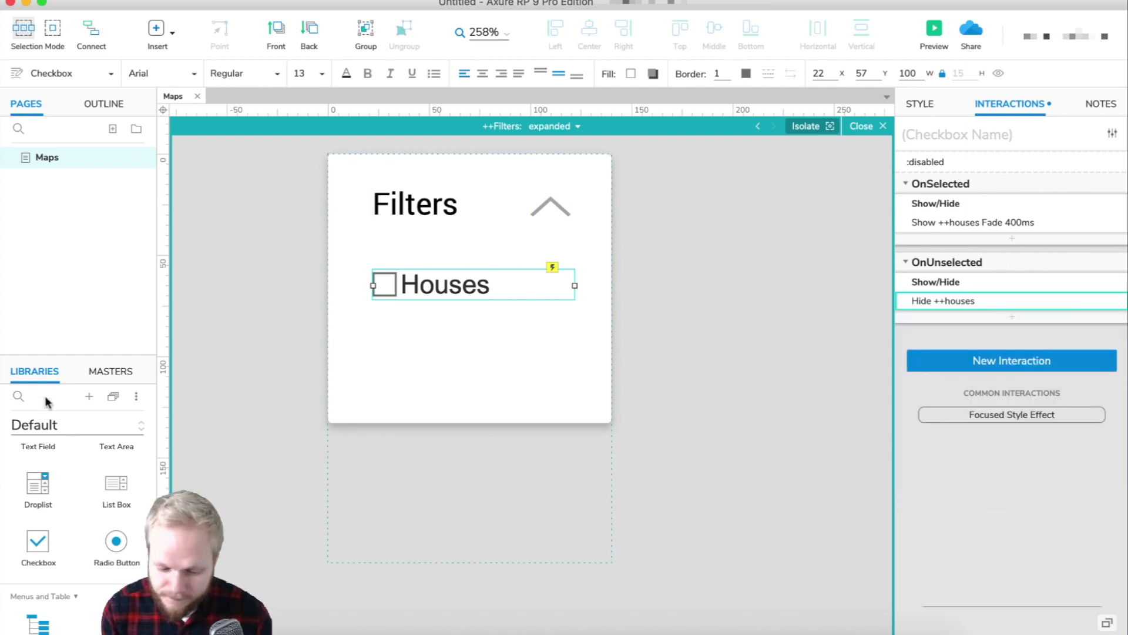
# Place a hot spot over the expanded state's Filters header at x 0, y 0, sized 140 by 52
pyautogui.scroll(-3, 64, 499)
pyautogui.scroll(-3, 64, 499)
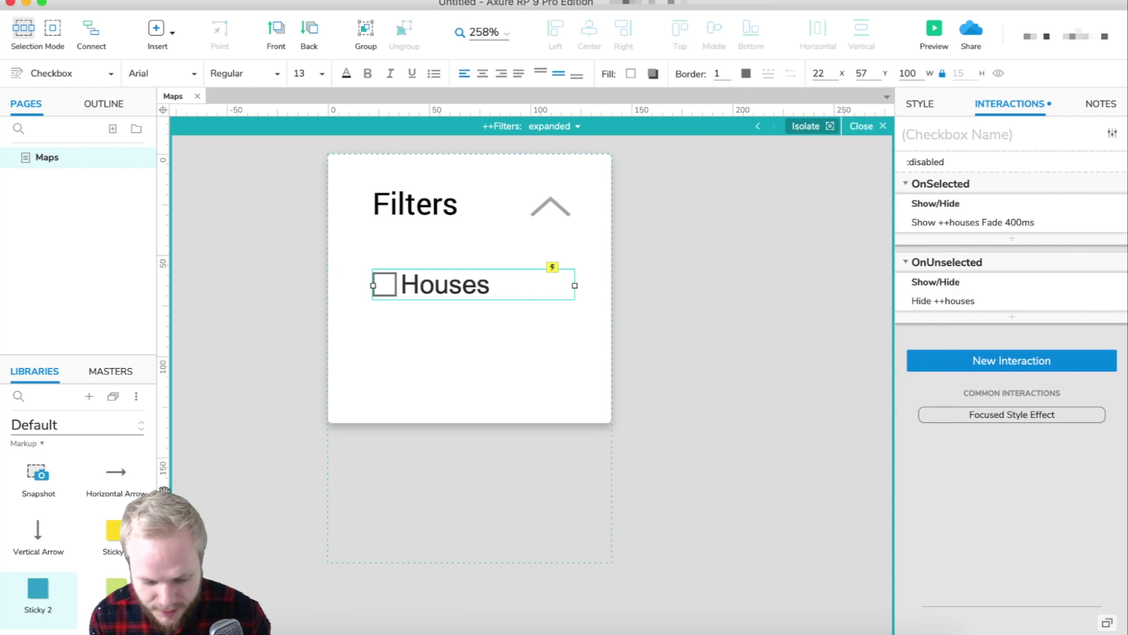
pyautogui.scroll(5, 66, 582)
pyautogui.moveTo(39, 496); pyautogui.dragTo(330, 156)
pyautogui.moveTo(481, 308); pyautogui.dragTo(587, 234)
pyautogui.click(458, 318)
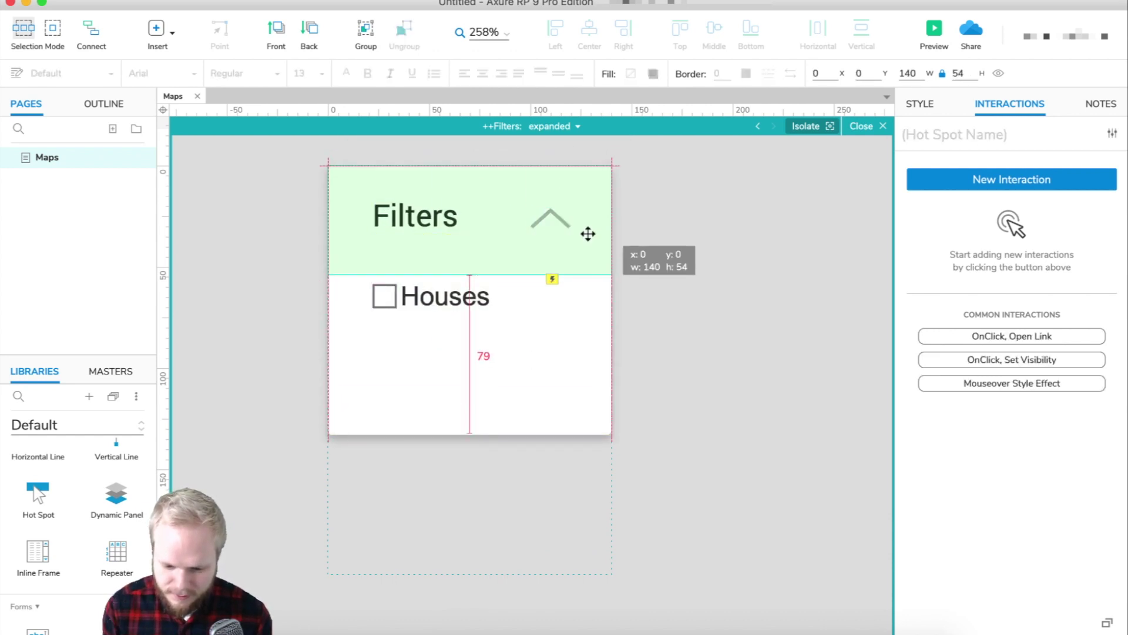
pyautogui.moveTo(471, 275); pyautogui.dragTo(470, 270)
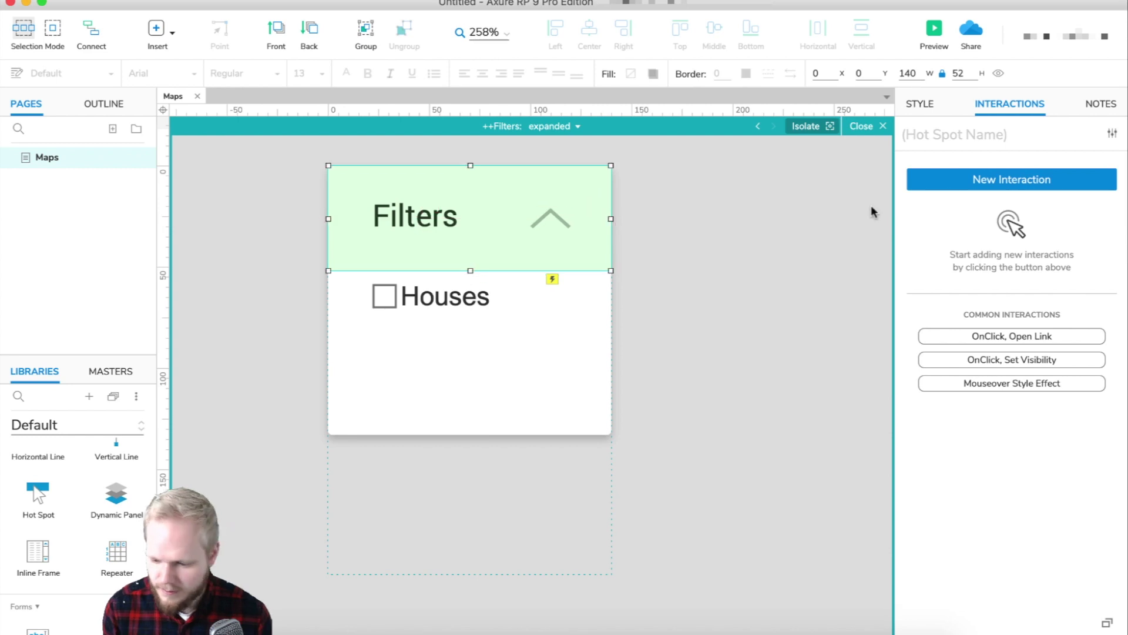
# Add an OnClick Set Panel State action to the hot spot that switches ++Filters to default without animation
pyautogui.click(1005, 181)
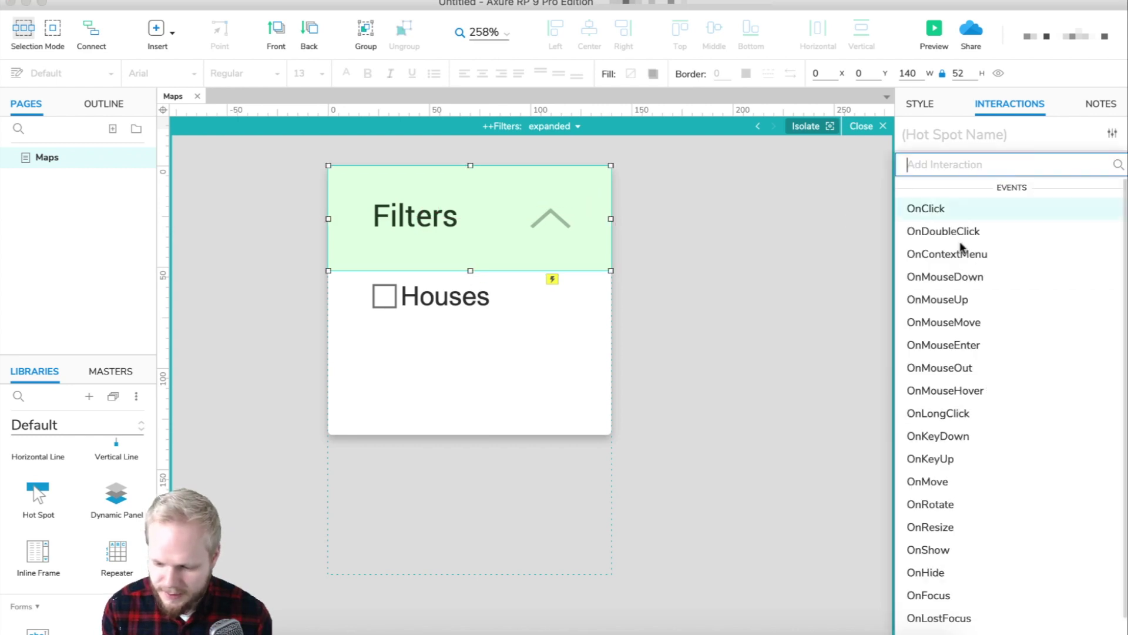
pyautogui.click(943, 212)
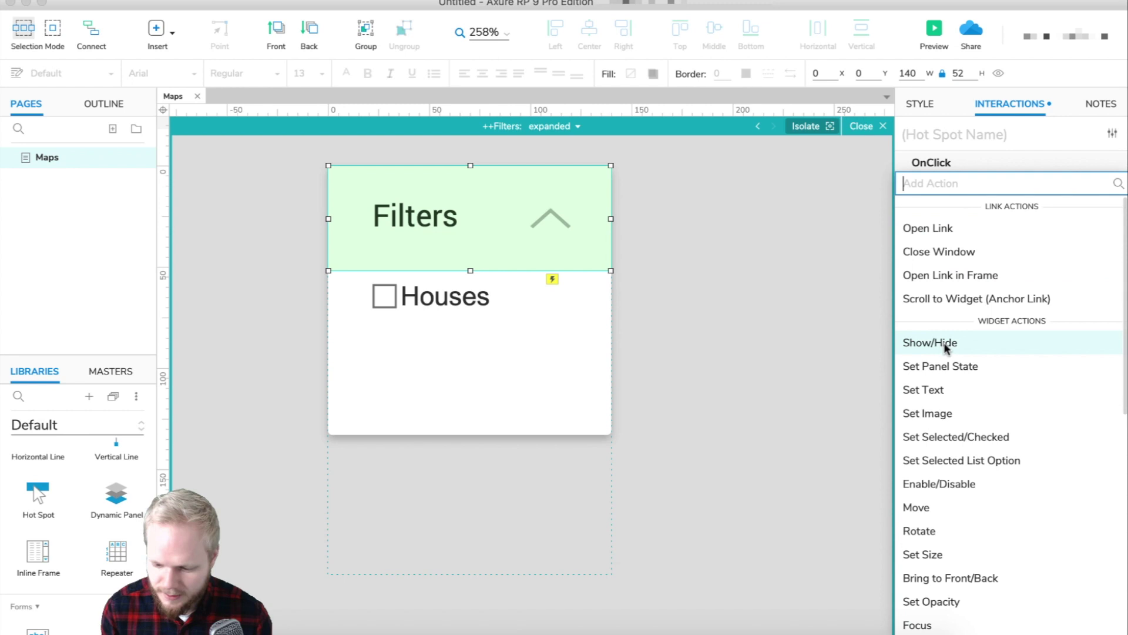
pyautogui.click(946, 367)
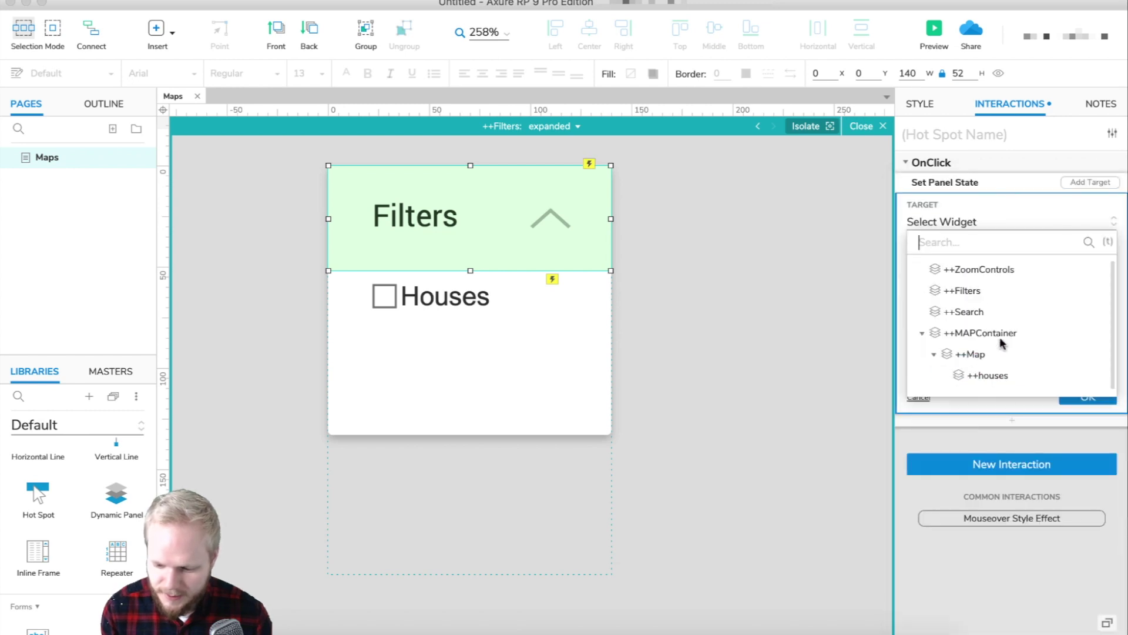
pyautogui.click(964, 290)
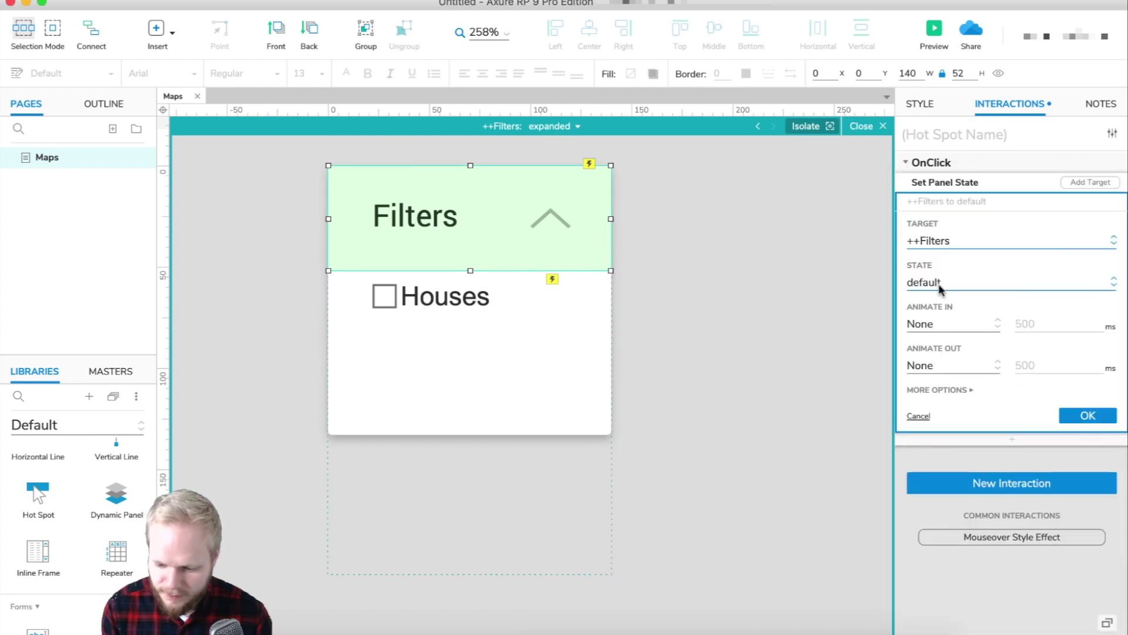
pyautogui.click(1086, 415)
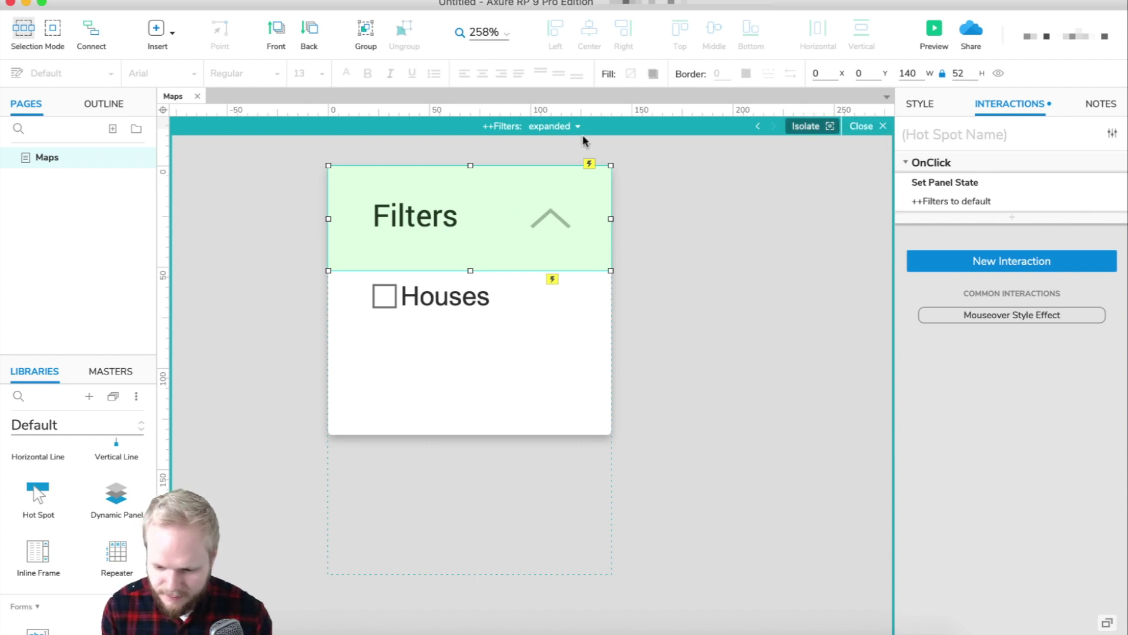
# Copy the header hot spot into the default state and make its OnClick action set ++Filters to expanded
pyautogui.click(557, 127)
pyautogui.click(569, 145)
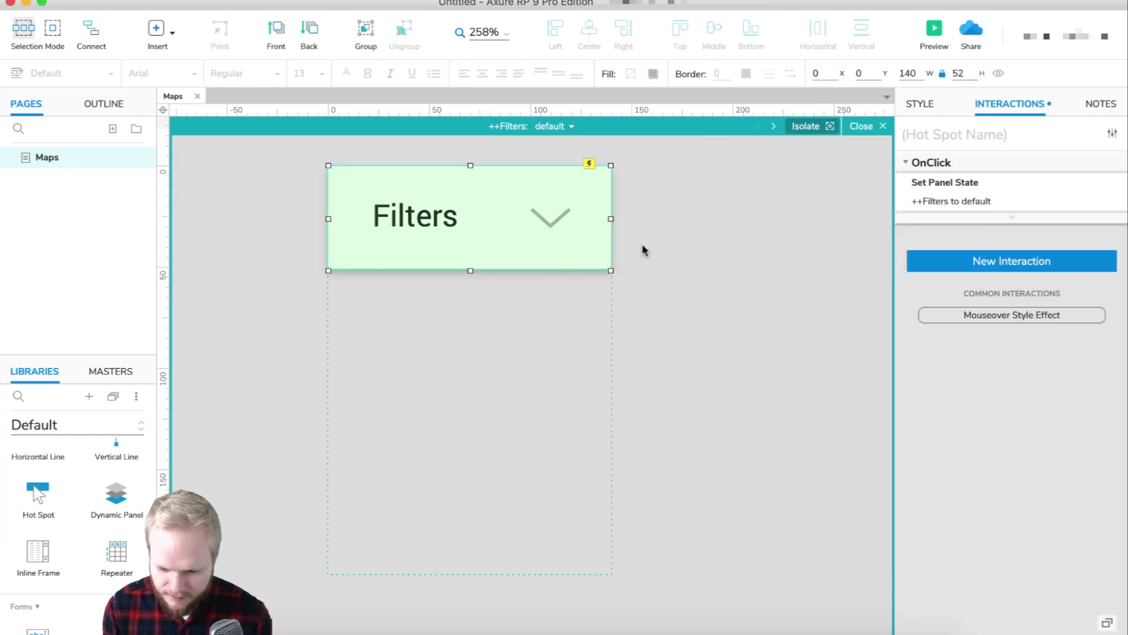
pyautogui.click(987, 209)
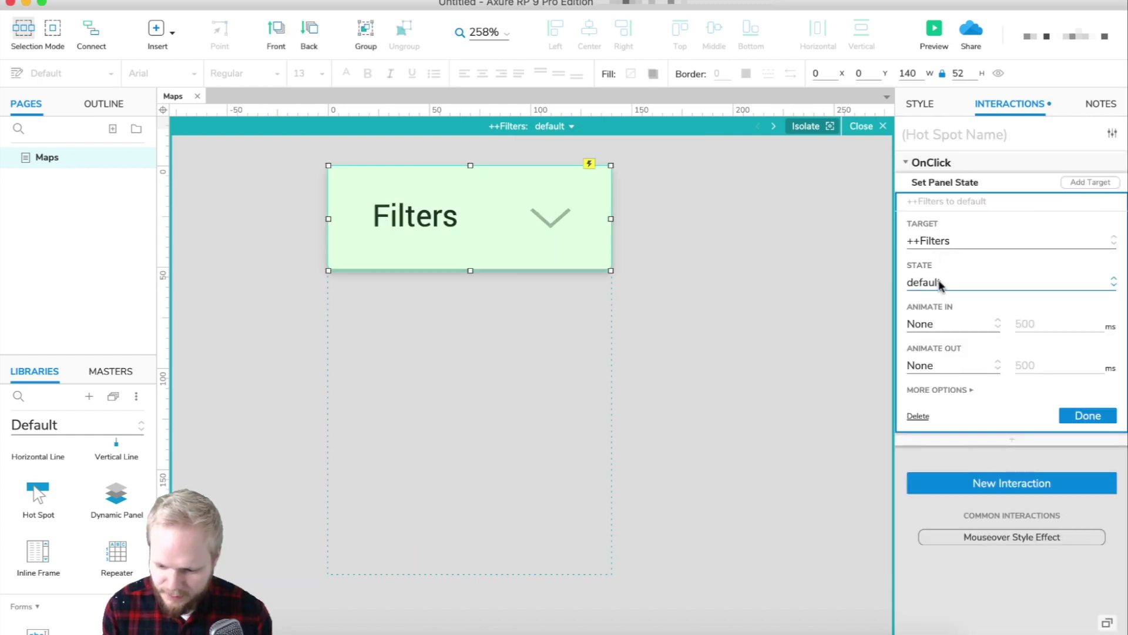
pyautogui.click(937, 283)
pyautogui.click(952, 327)
# Set the default state's panel action to animate in with Slide Down over 500 ms and animate out with None
pyautogui.click(971, 325)
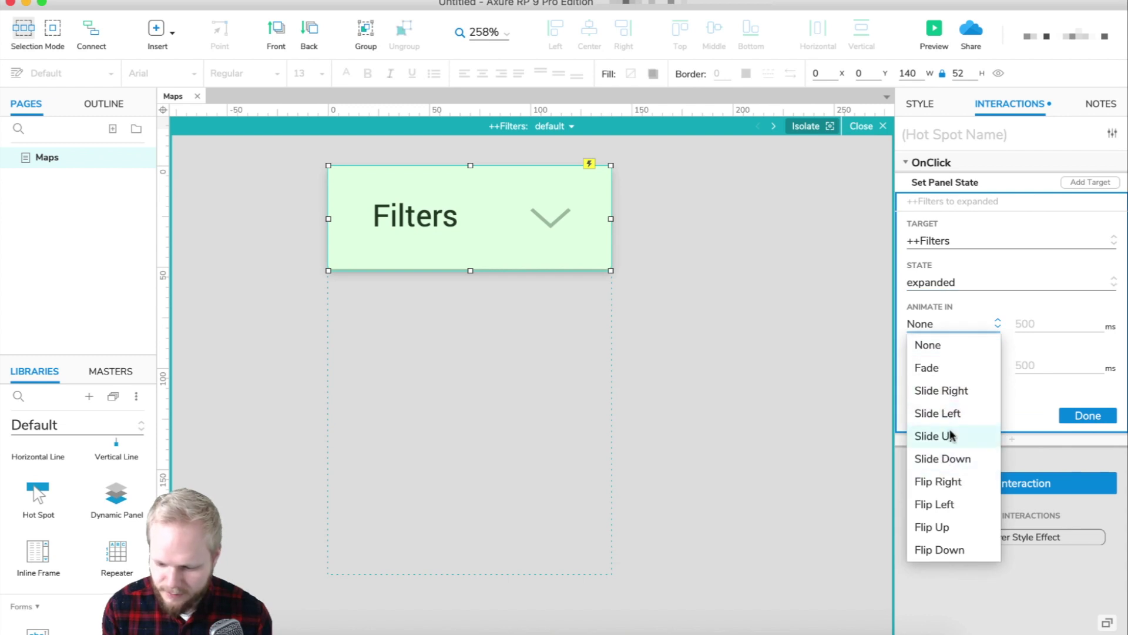
pyautogui.click(961, 461)
pyautogui.doubleClick(1023, 323)
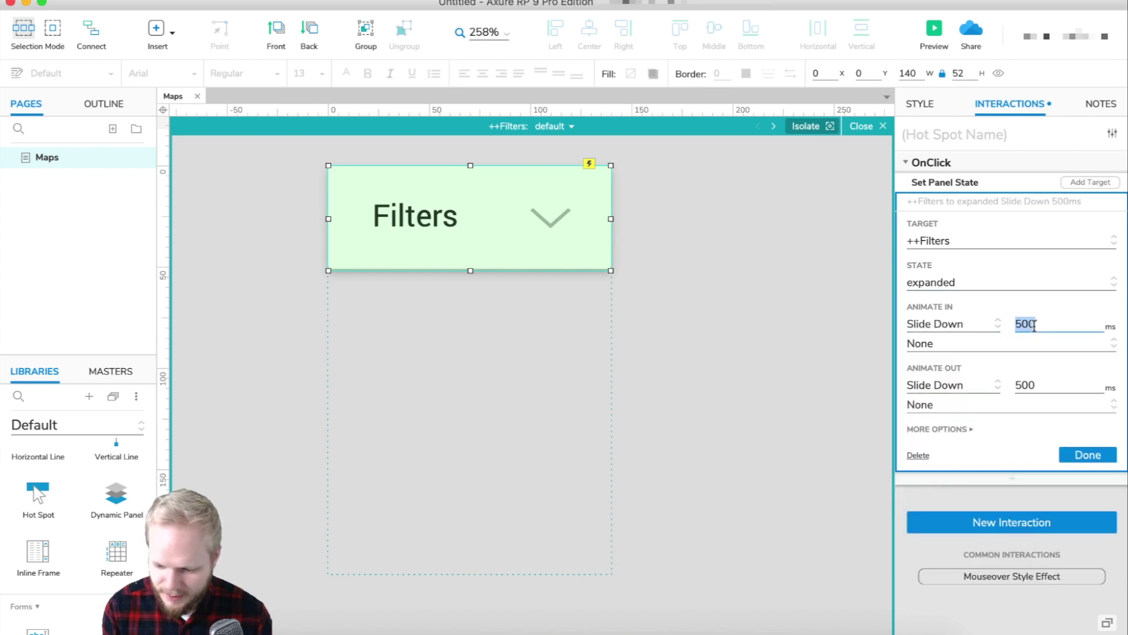
pyautogui.click(968, 388)
pyautogui.click(951, 411)
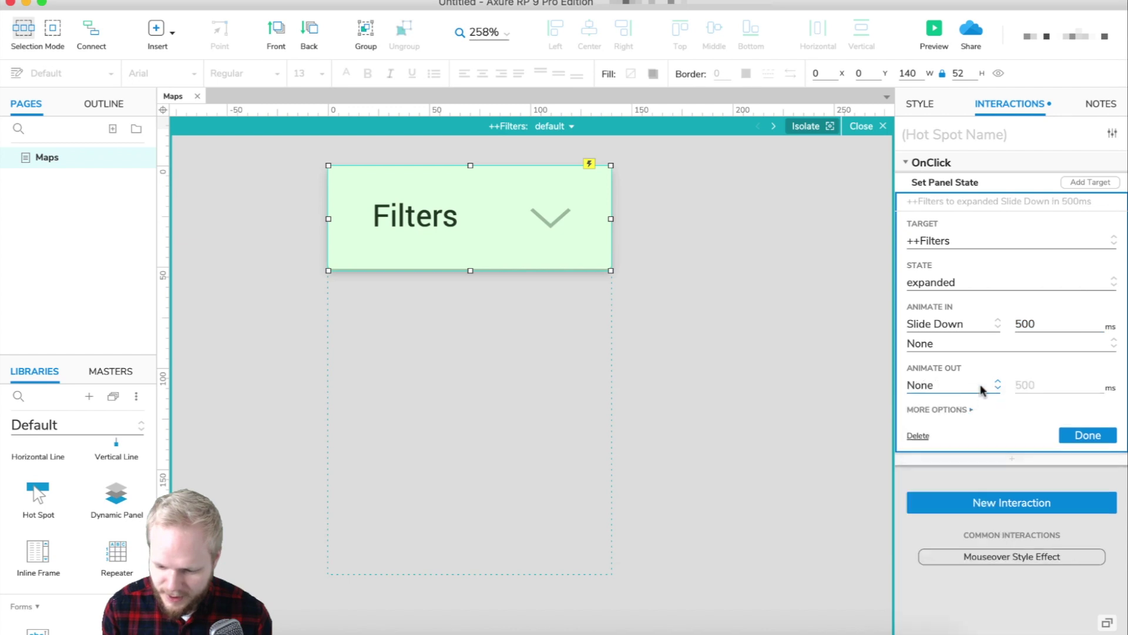
pyautogui.click(1088, 436)
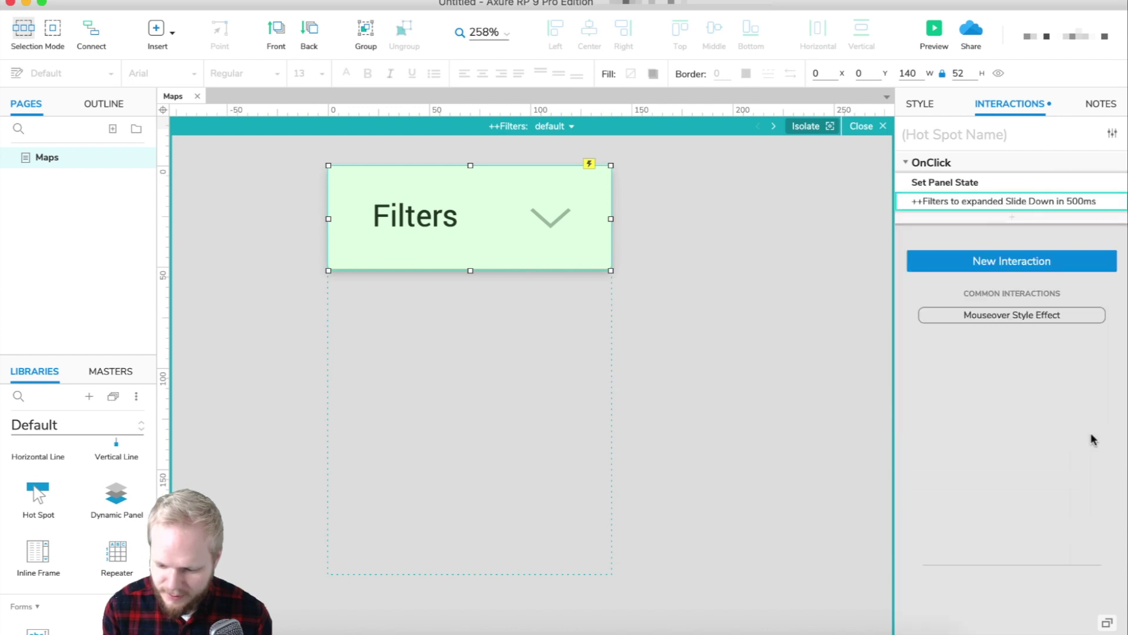
# Preview the prototype in the browser and test the map by zooming in twice and dragging it
pyautogui.click(929, 32)
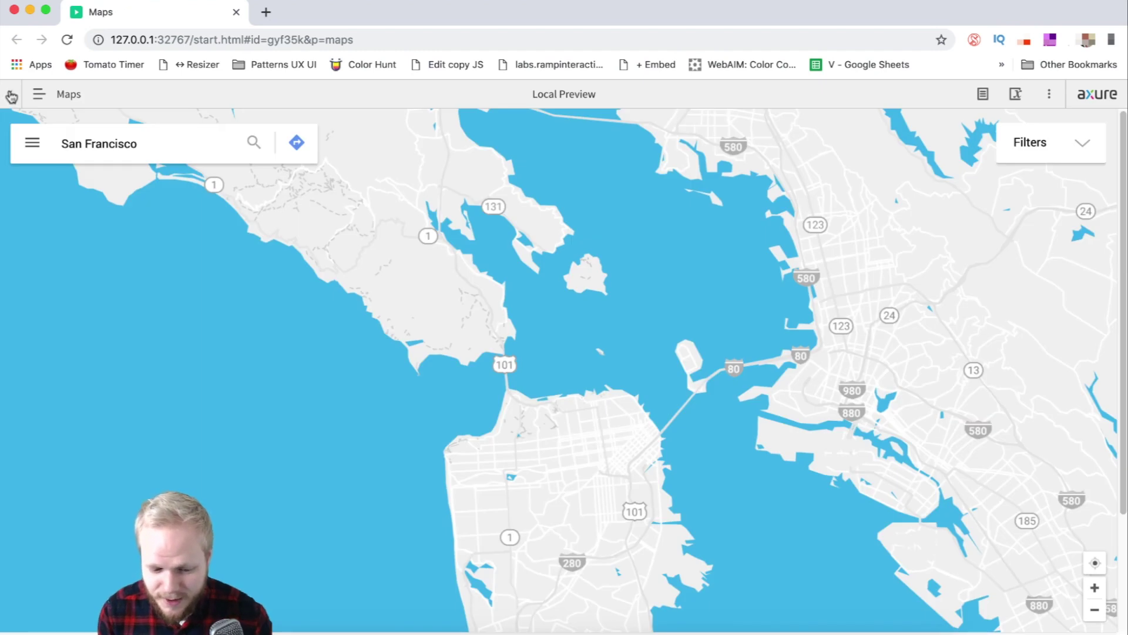
pyautogui.click(10, 94)
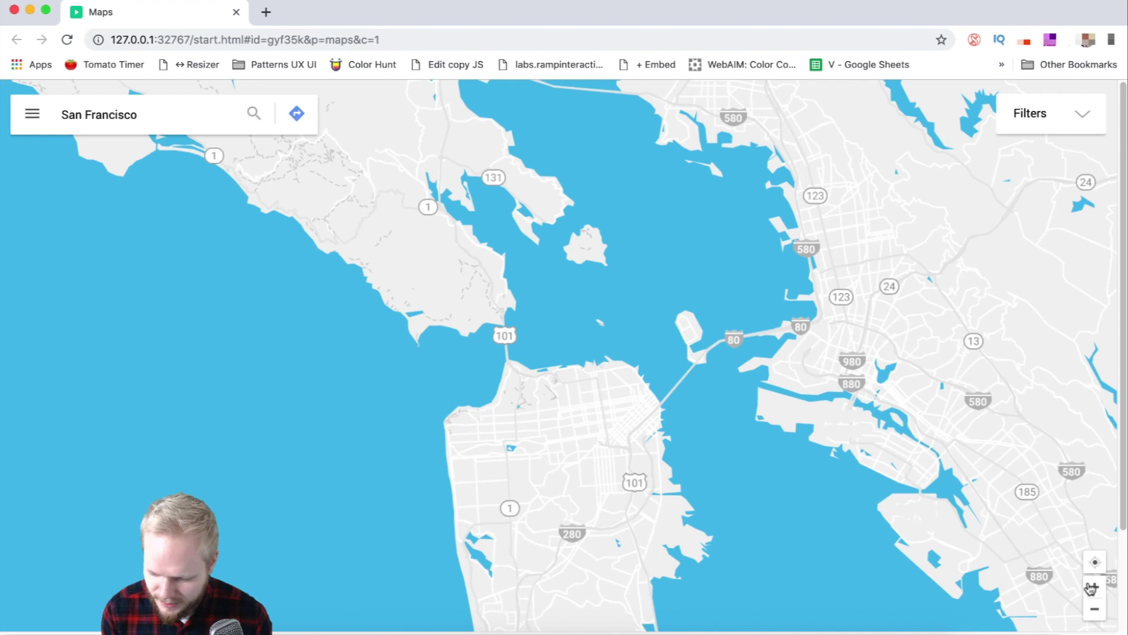
pyautogui.click(1094, 589)
pyautogui.click(1093, 589)
pyautogui.moveTo(775, 435); pyautogui.dragTo(760, 381)
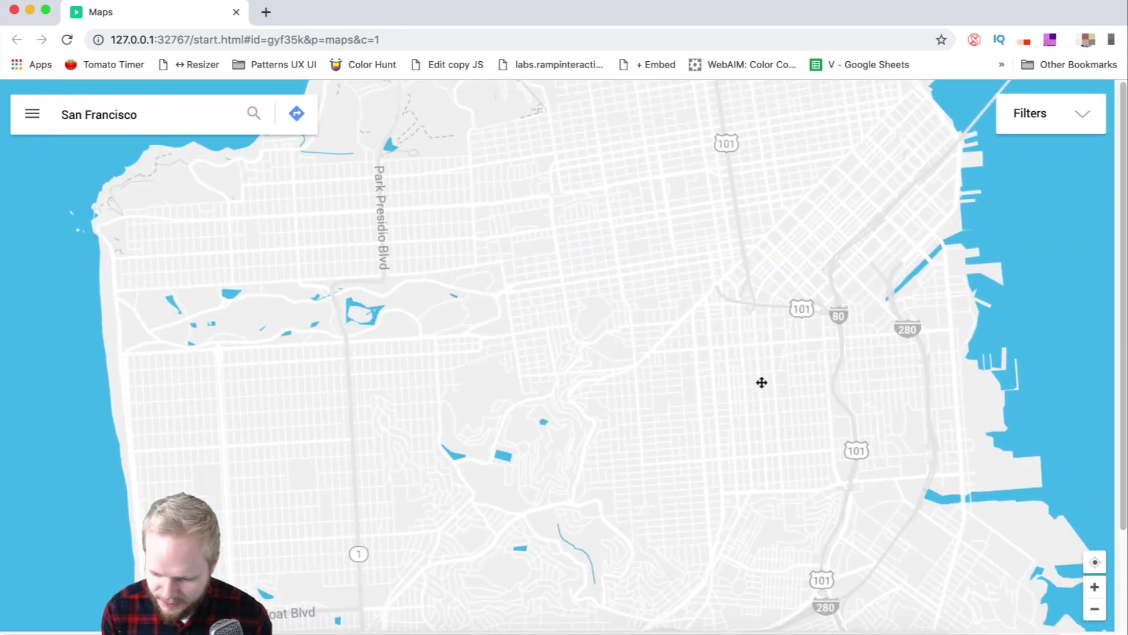
# Test showing the Houses markers from the expanded Filters panel and dragging the map in a smaller browser window
pyautogui.click(1058, 122)
pyautogui.click(1018, 147)
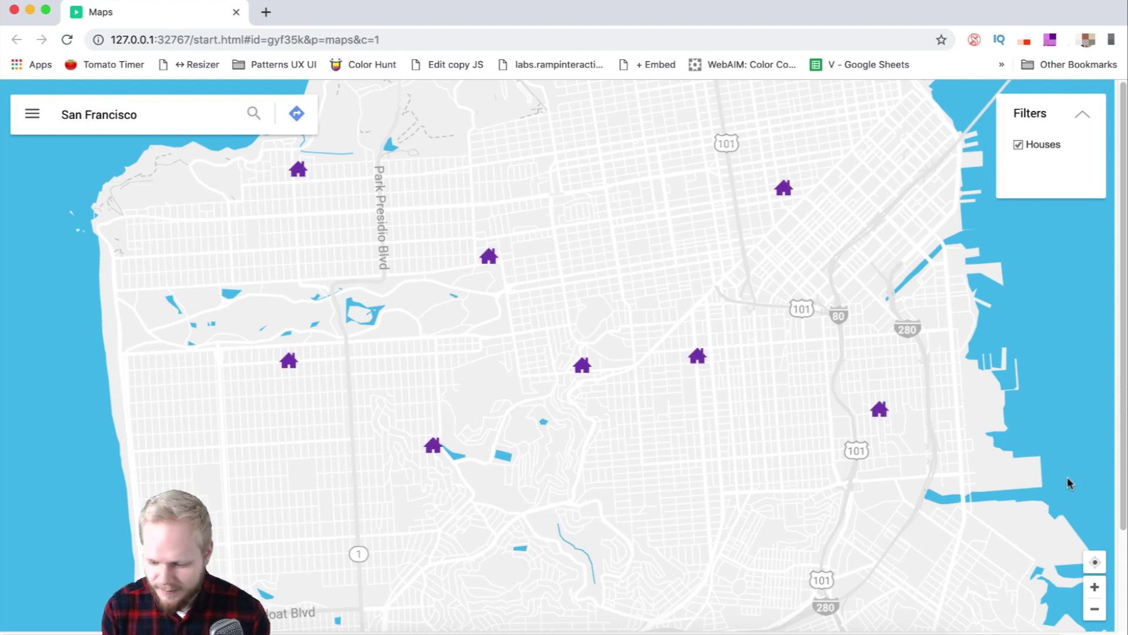
pyautogui.moveTo(1052, 625); pyautogui.dragTo(840, 599)
pyautogui.moveTo(652, 410); pyautogui.dragTo(504, 368)
pyautogui.doubleClick(464, 15)
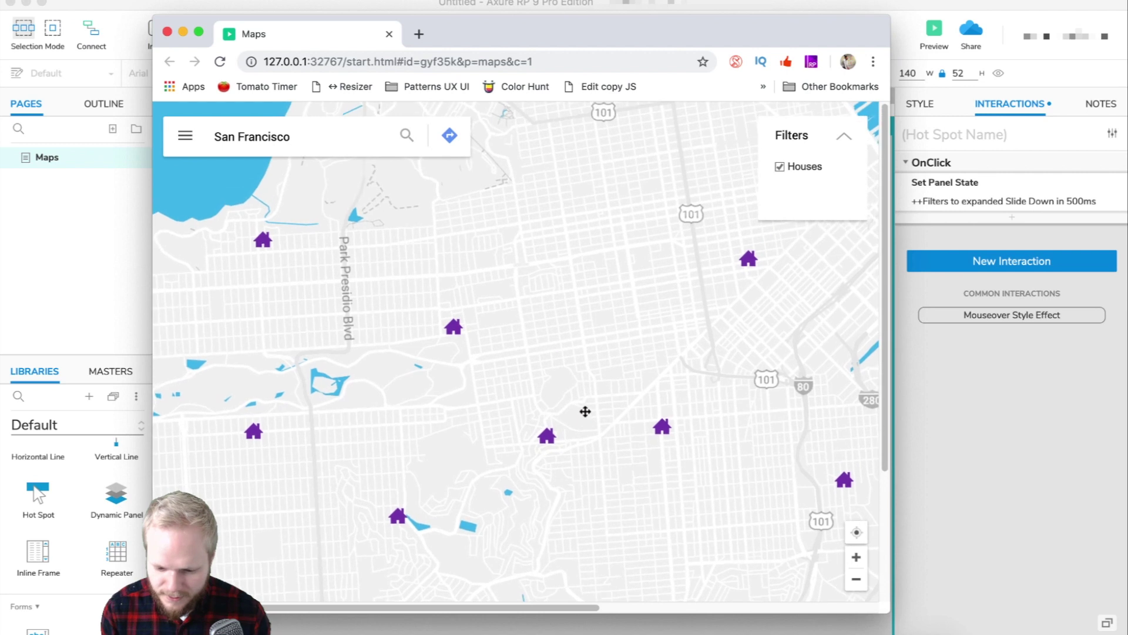